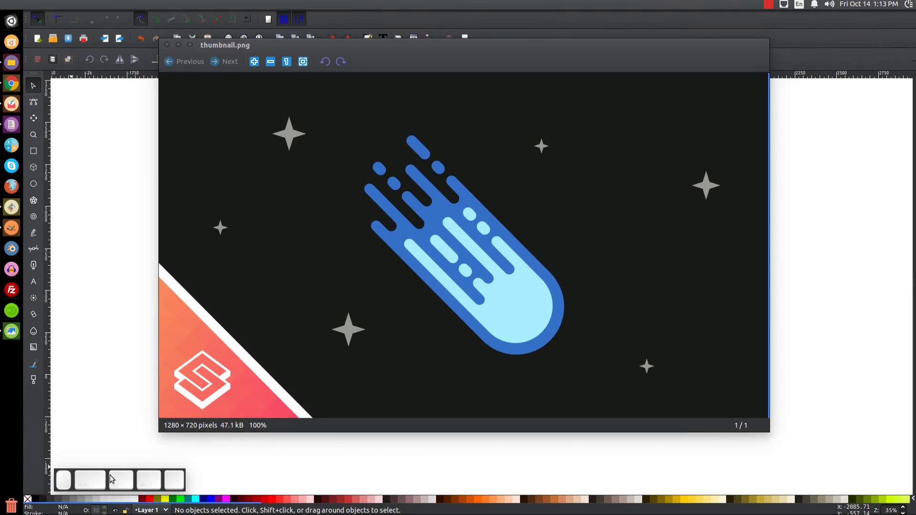
Put the comet reference image away and set the empty canvas zoom to 1:1.
click(182, 47)
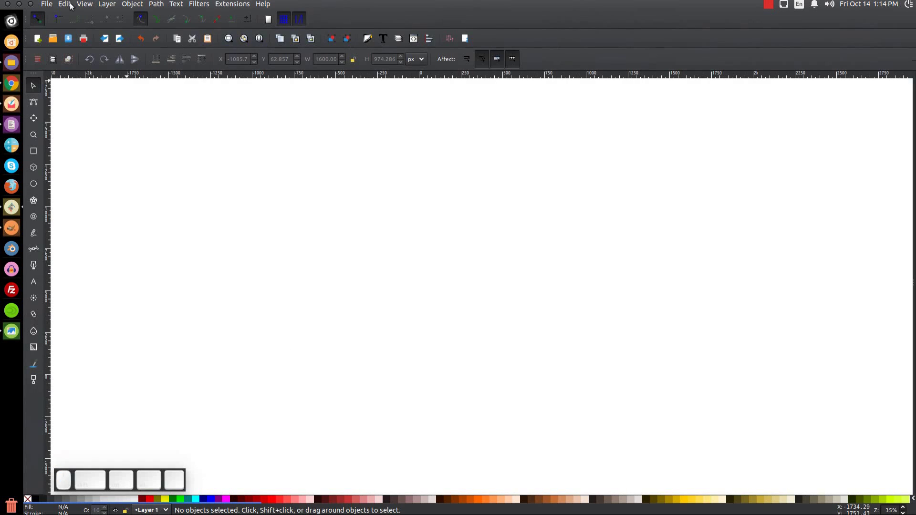
click(85, 4)
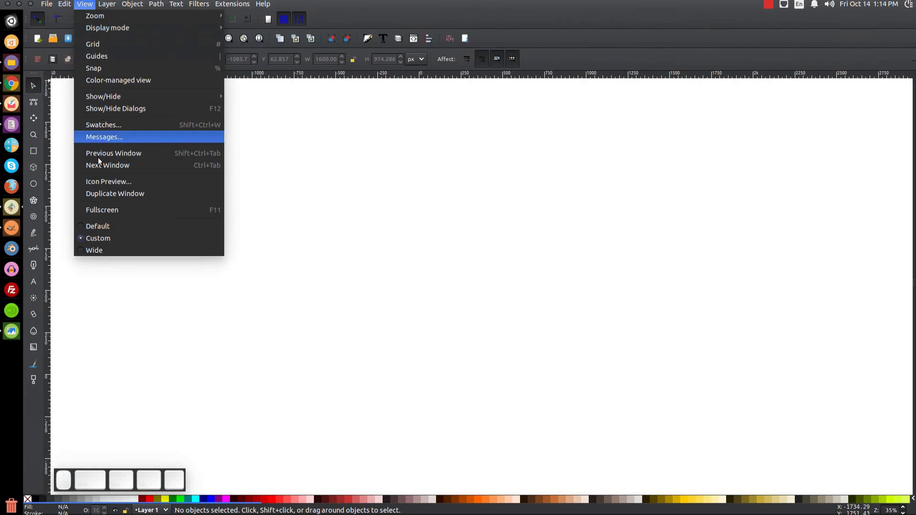
mouse_move(110, 16)
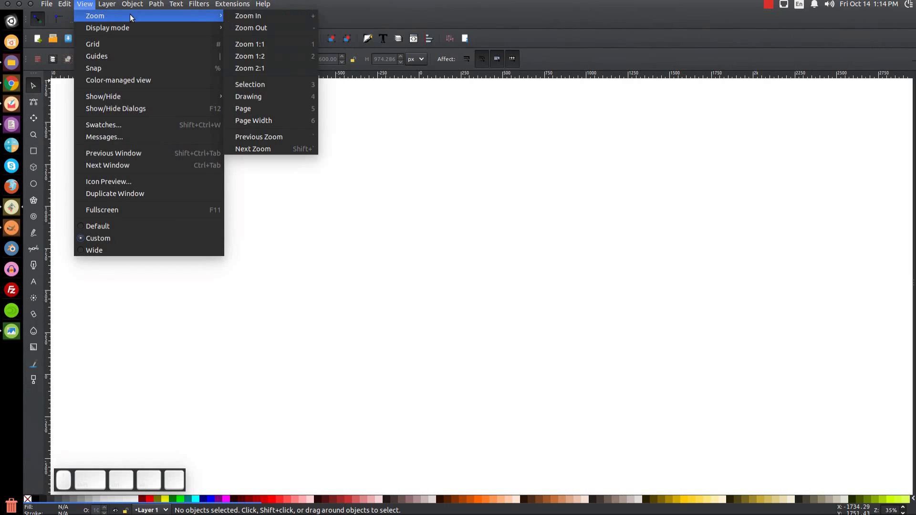
click(262, 42)
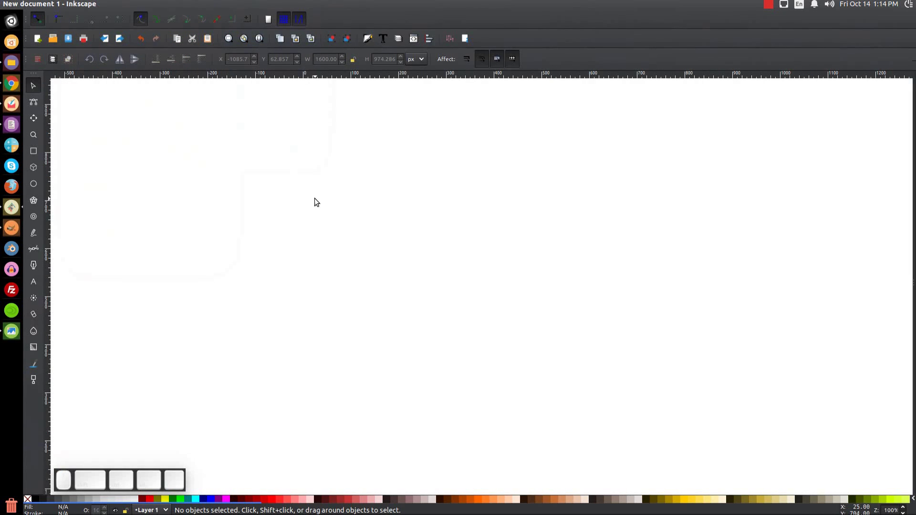
Open the Align and Distribute settings relative to Last selected, and open the Fill and Stroke settings.
click(429, 39)
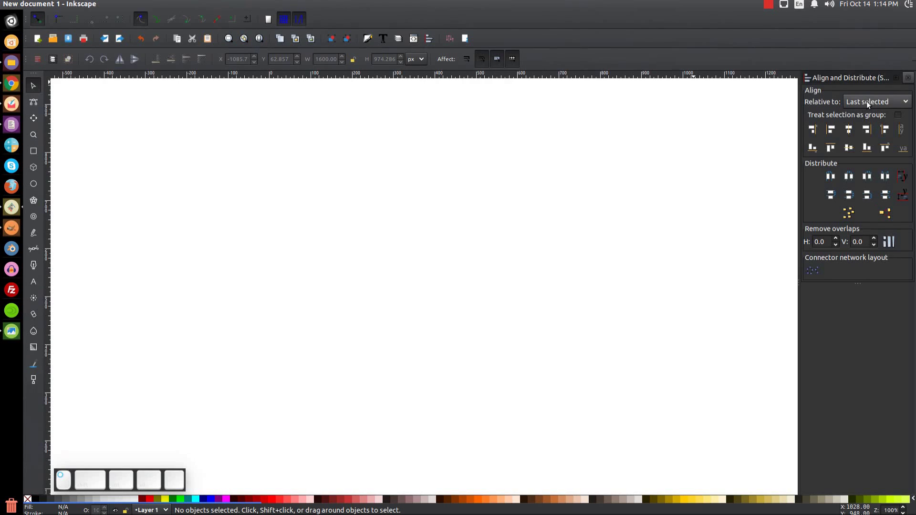
click(867, 101)
click(854, 104)
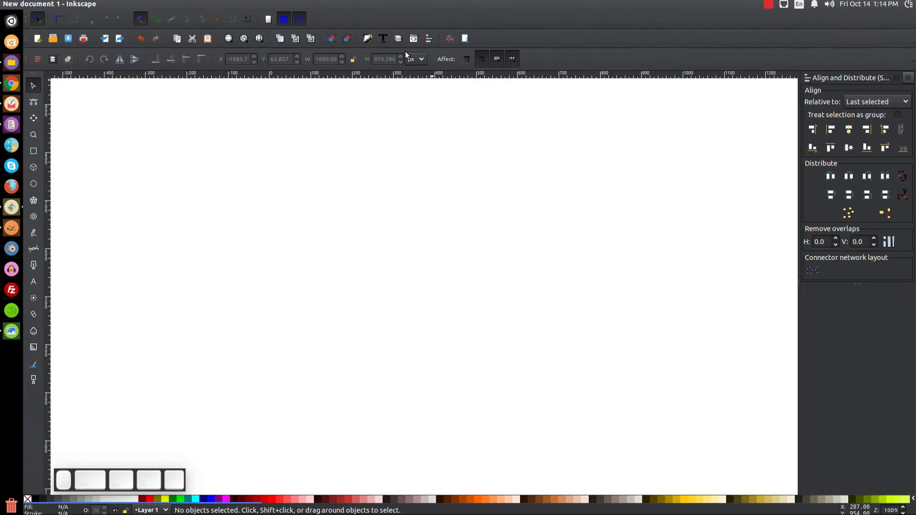
click(371, 41)
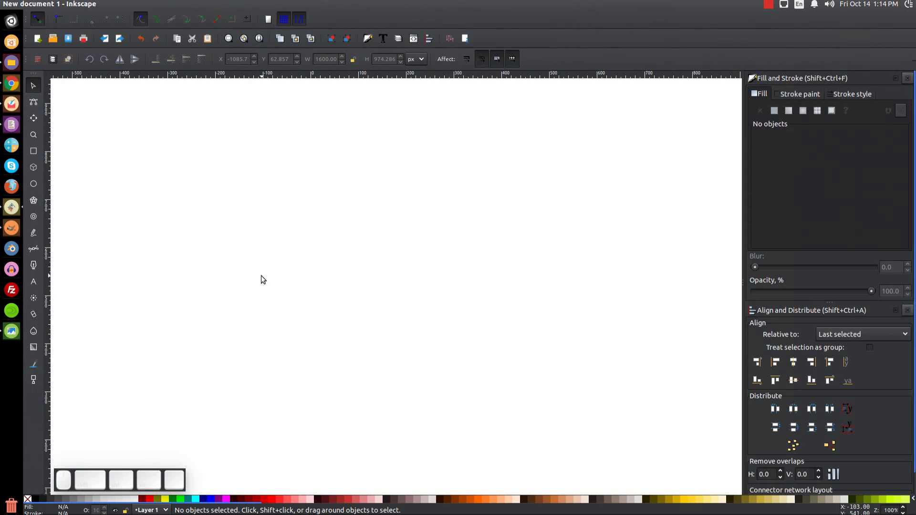
Check the comet reference image, and draw a long, thin horizontal rectangle about 649 by 48 px on the canvas.
click(12, 332)
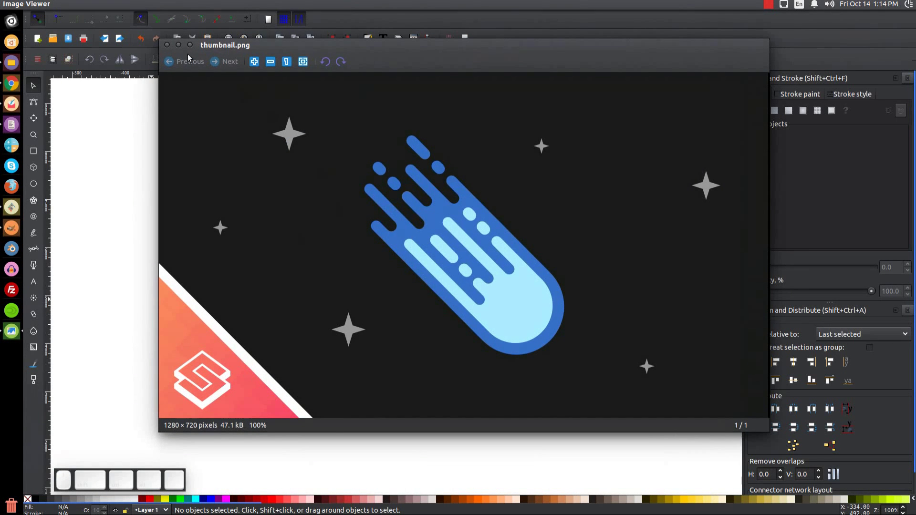
click(177, 46)
click(33, 150)
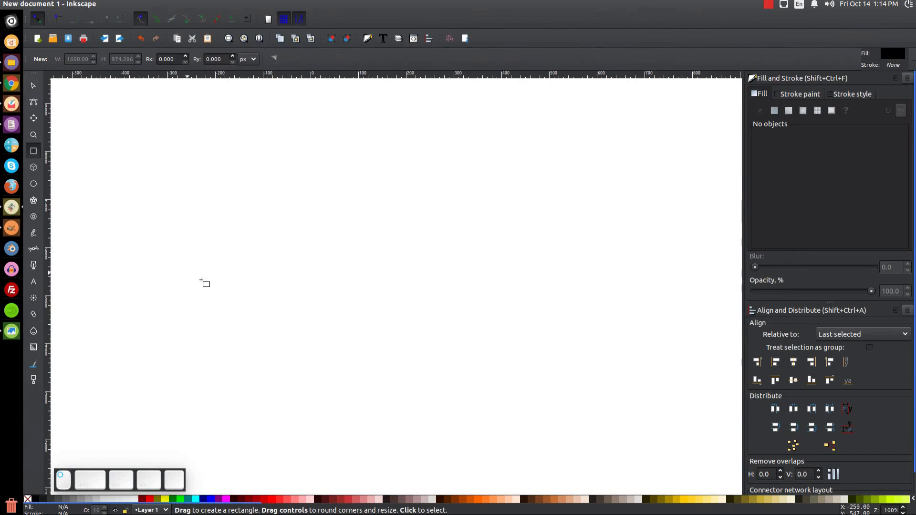
drag(279, 204, 588, 227)
click(33, 86)
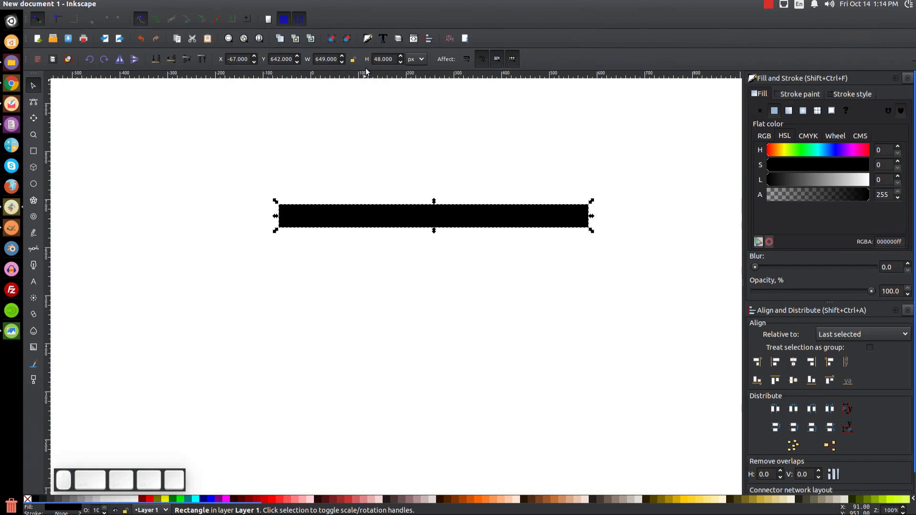
Resize the rectangle to 800 px wide by 40 px high and lower its opacity to about 55%.
click(315, 59)
text(800)
key(Tab)
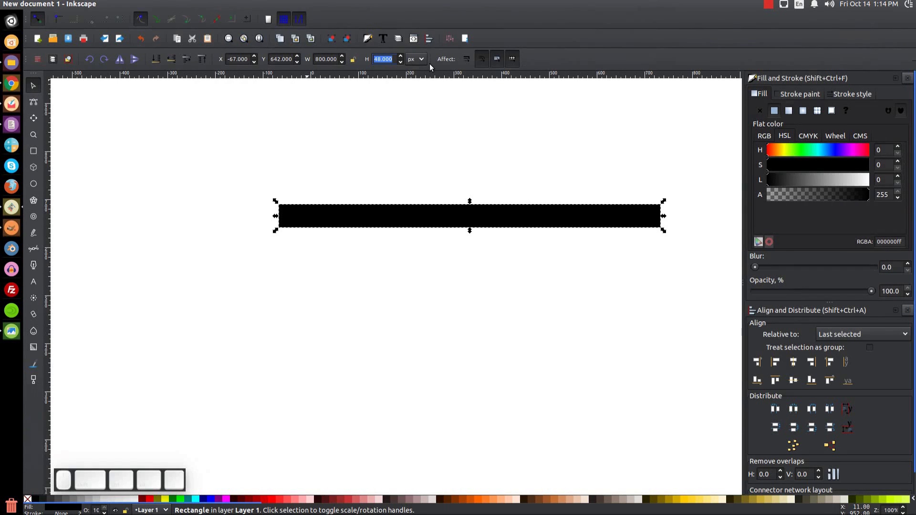
text(40)
key(Return)
drag(442, 221, 392, 219)
drag(871, 293, 820, 291)
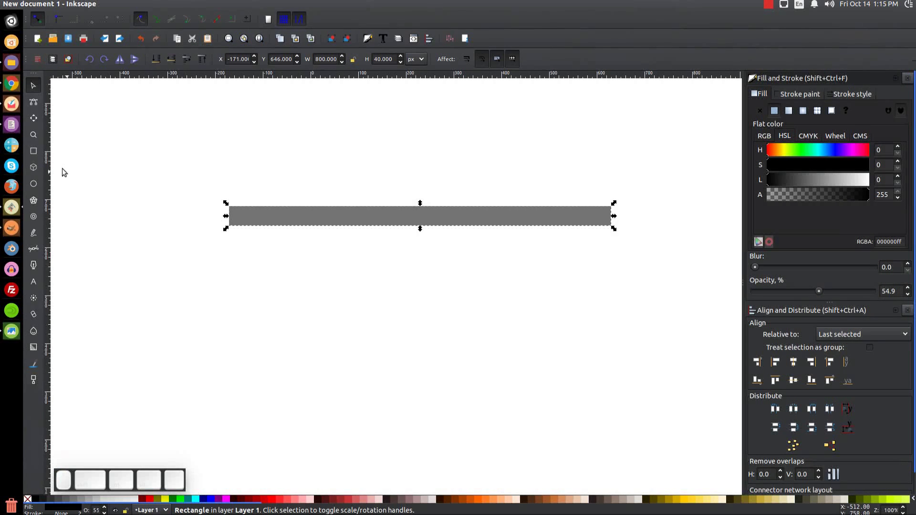
Fully round the bar's ends with a 20 px vertical radius and convert it to a path, shifting it slightly up.
click(33, 153)
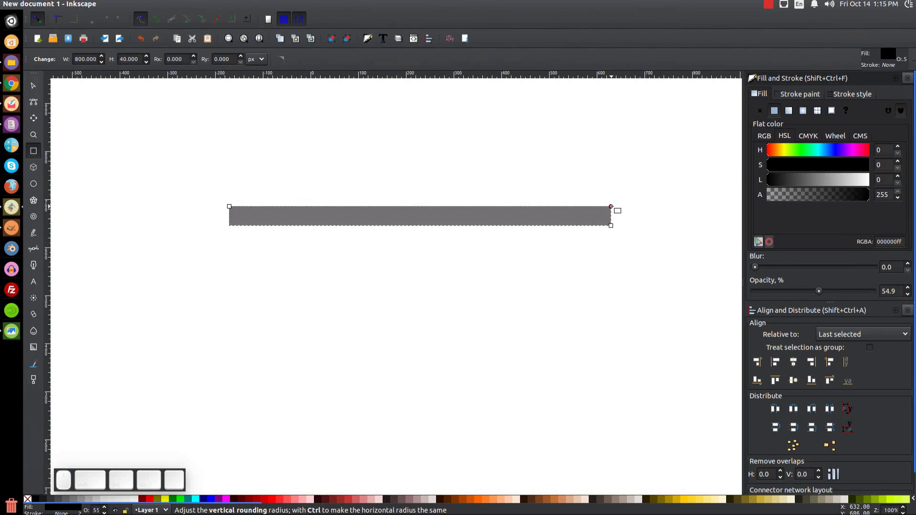
drag(611, 207, 614, 255)
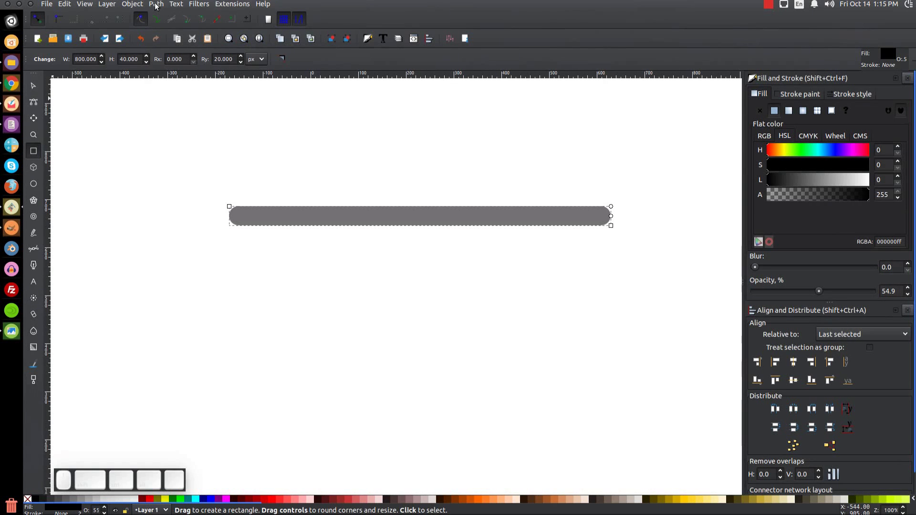
click(156, 5)
click(165, 16)
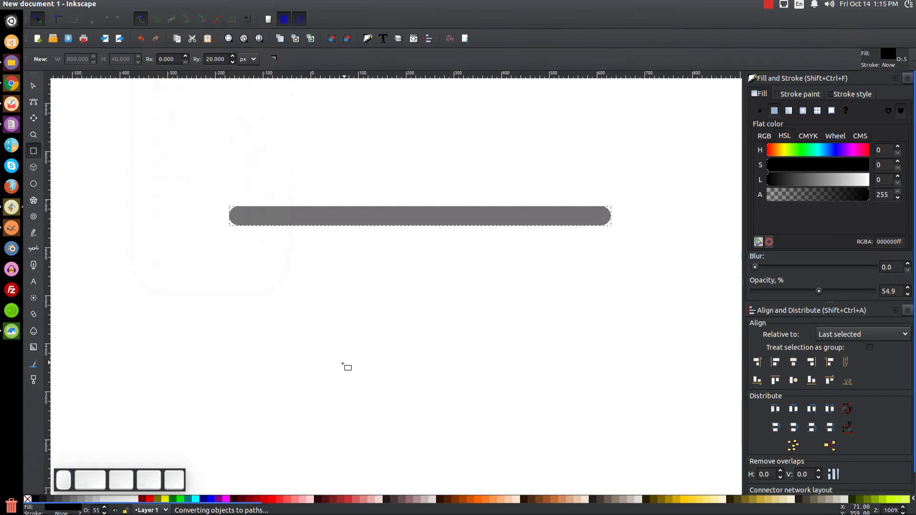
key(F1)
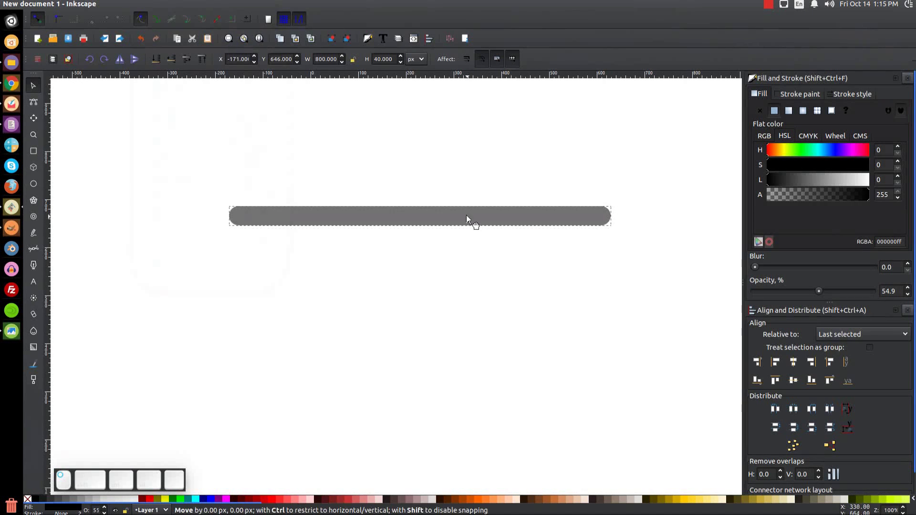
drag(470, 218, 455, 187)
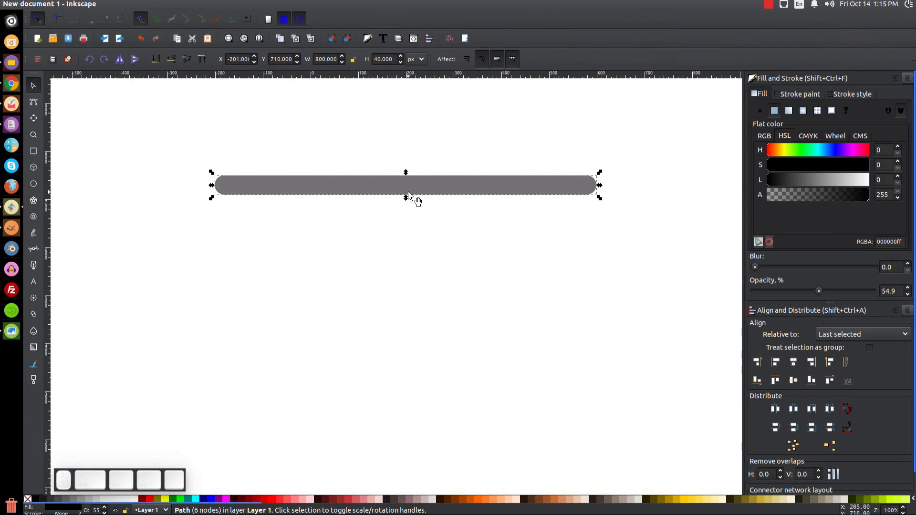
Duplicate the rounded bar, fill the copy with red and move it straight down below the original.
right_click(489, 178)
click(509, 256)
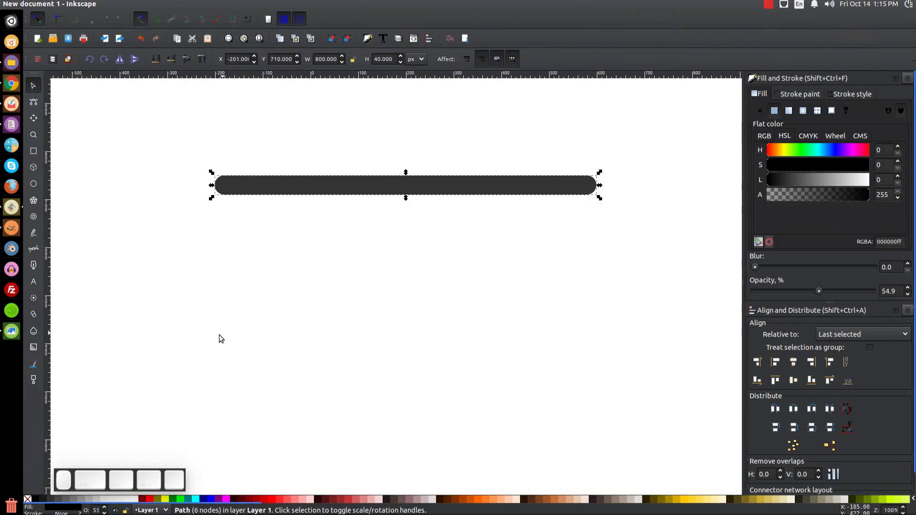
click(149, 499)
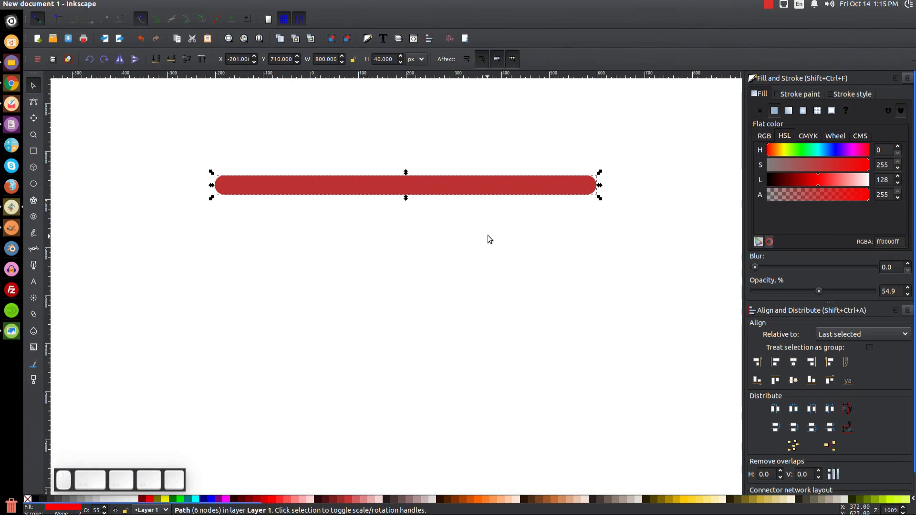
drag(477, 184, 478, 216)
Align the red bar flush against the lower edge of the gray bar.
key(shift)
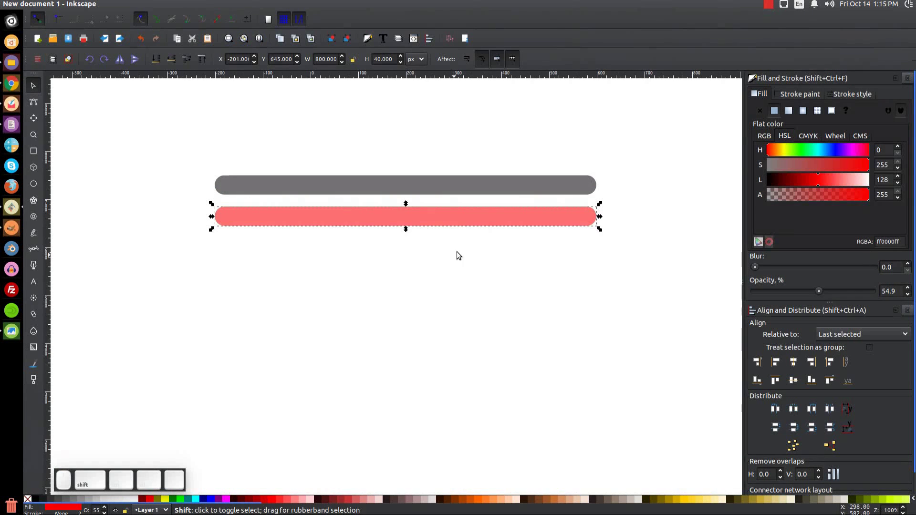
shift+click(506, 185)
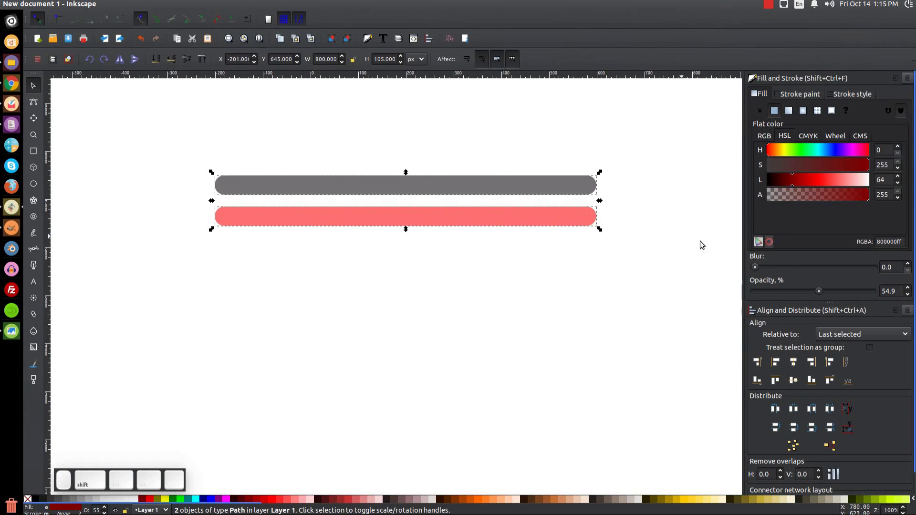
click(831, 384)
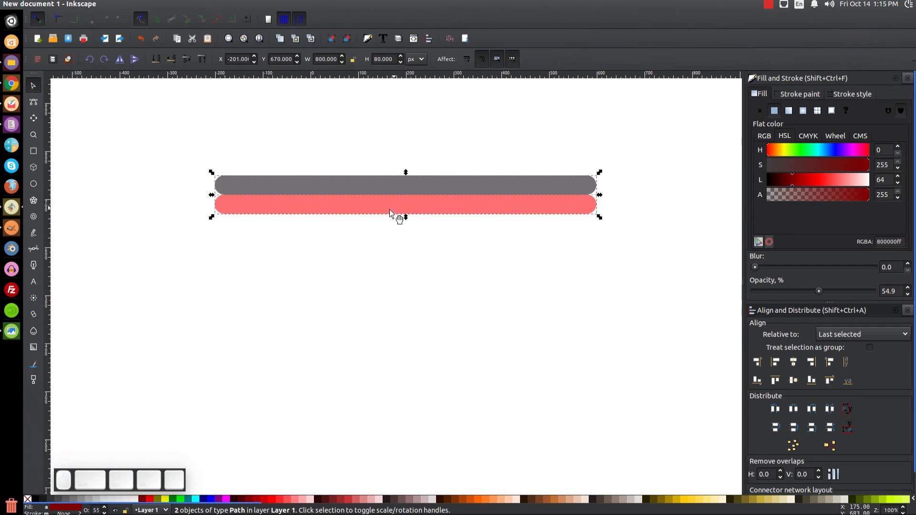
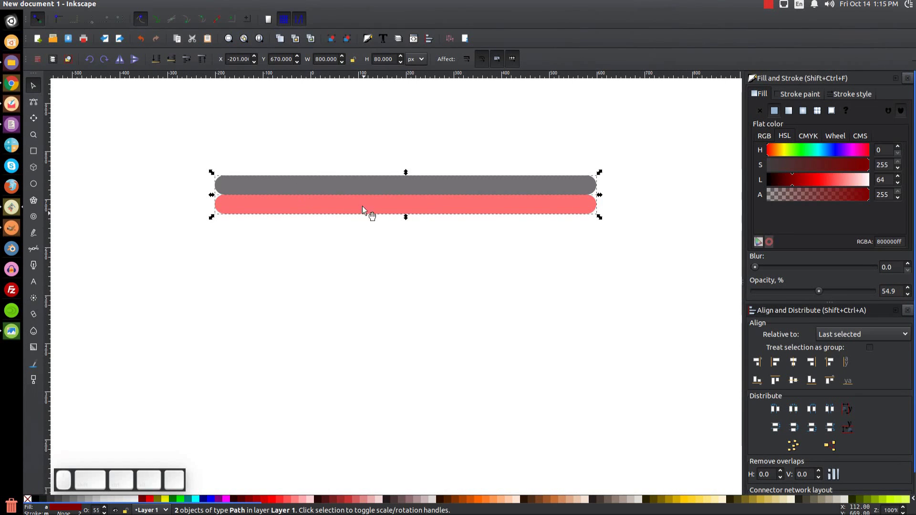
Duplicate the gray and red bars as a group and stack the copy flush beneath the original red bar.
key(ctrl+z)
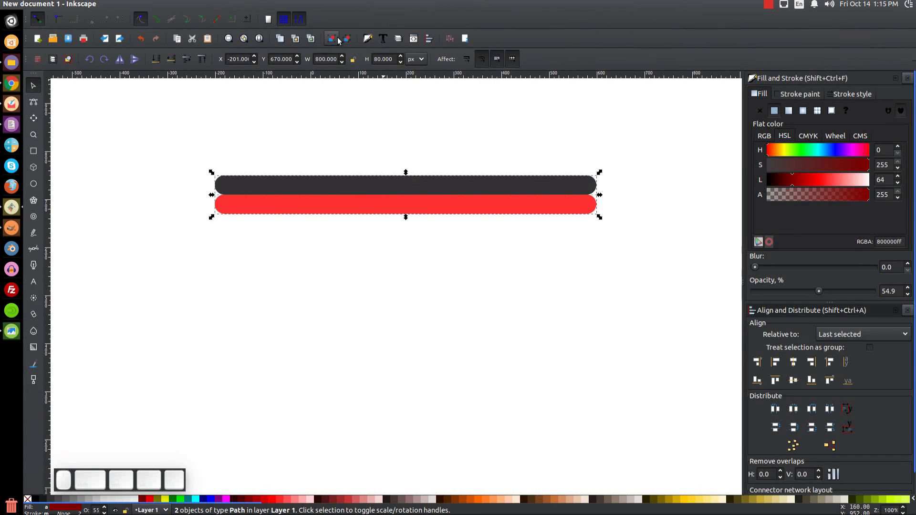
click(332, 40)
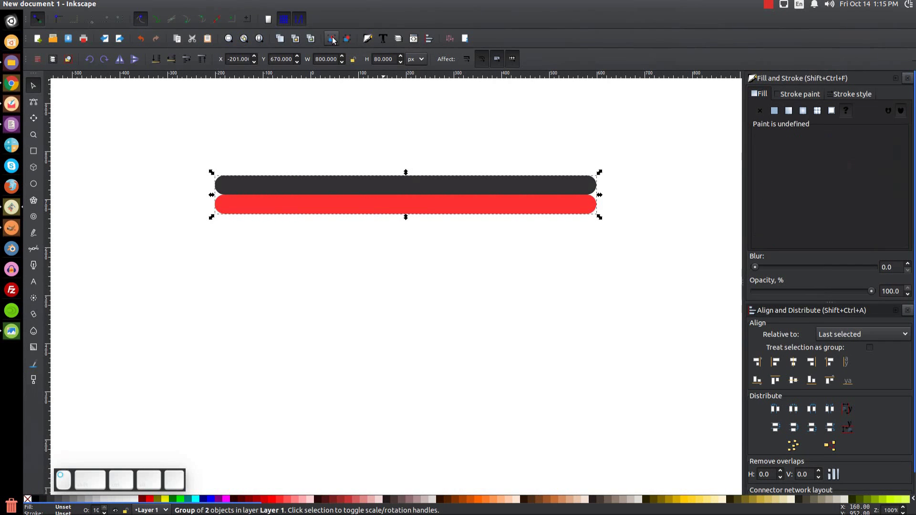
drag(512, 179, 514, 230)
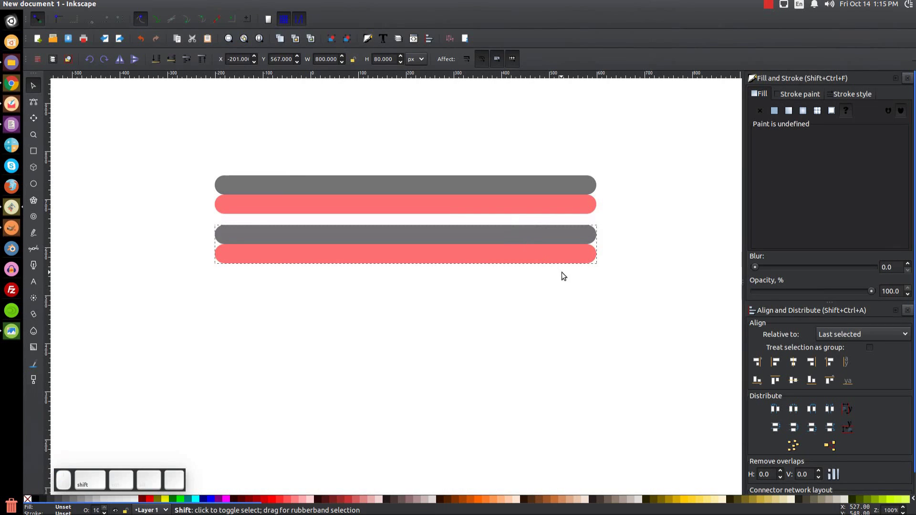
shift+click(574, 211)
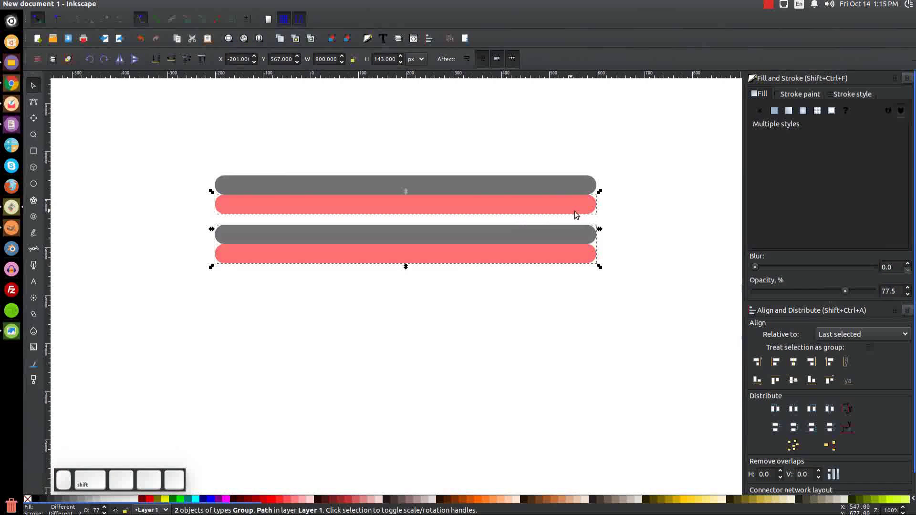
click(835, 383)
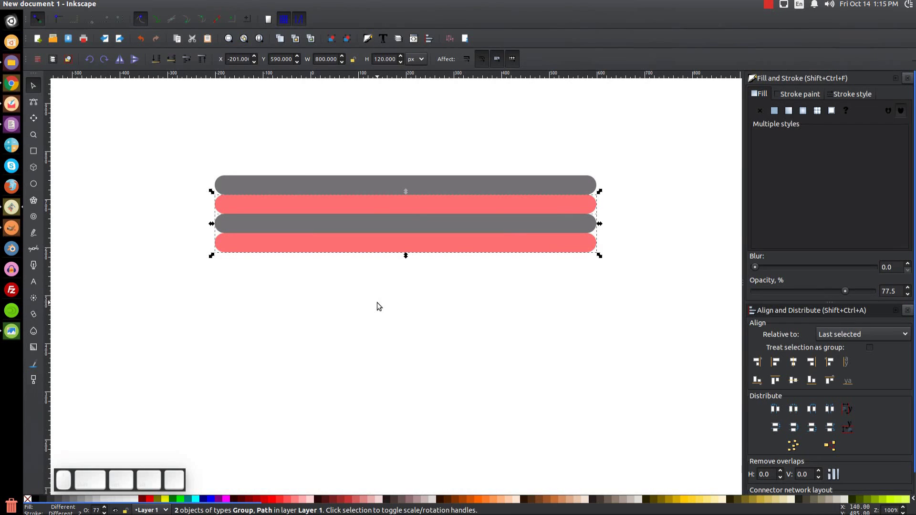
Duplicate all four stacked bars, group the copies and align the group flush beneath the lowest bar.
drag(714, 332, 166, 118)
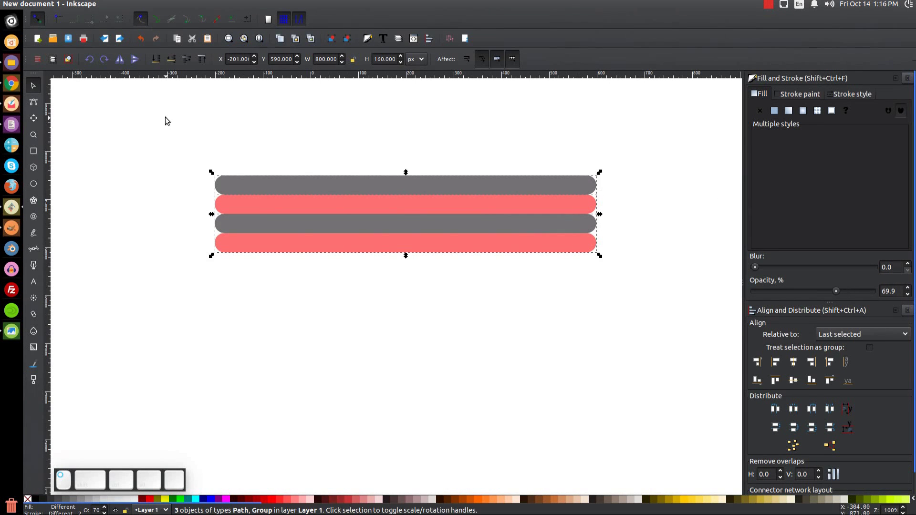
right_click(426, 213)
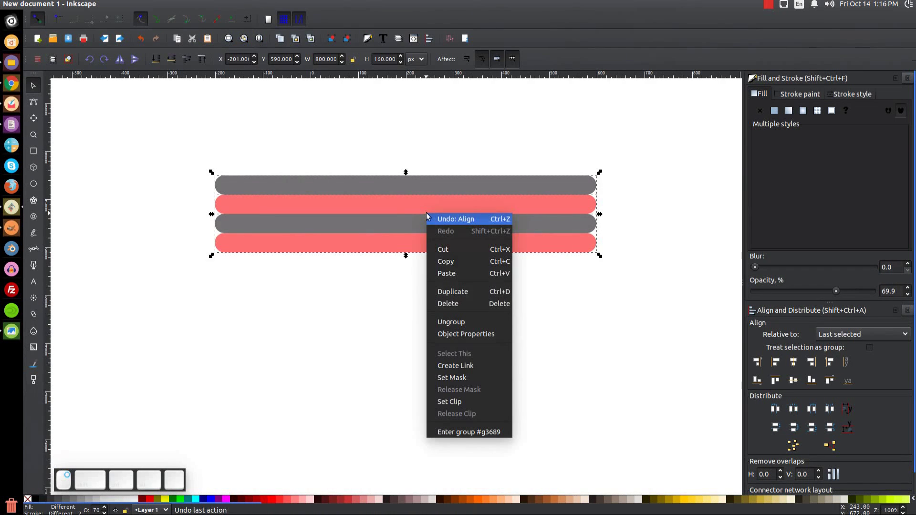
click(467, 298)
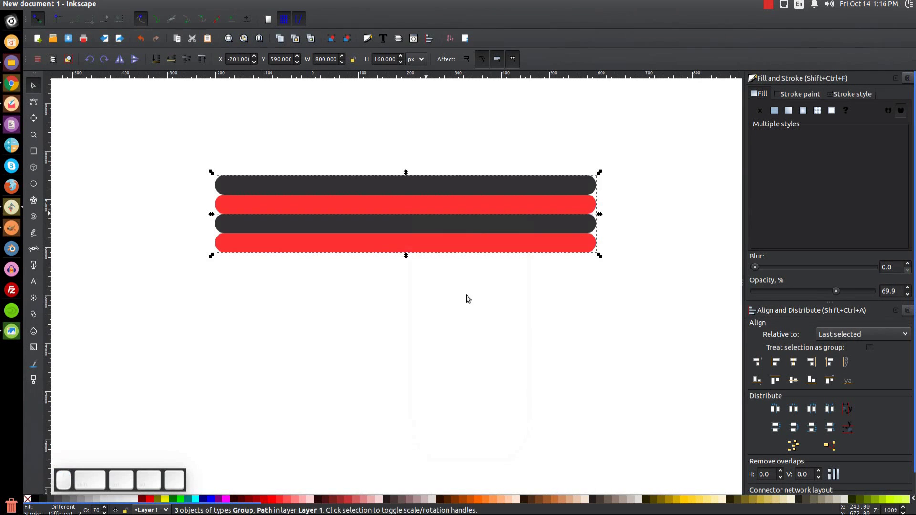
click(331, 39)
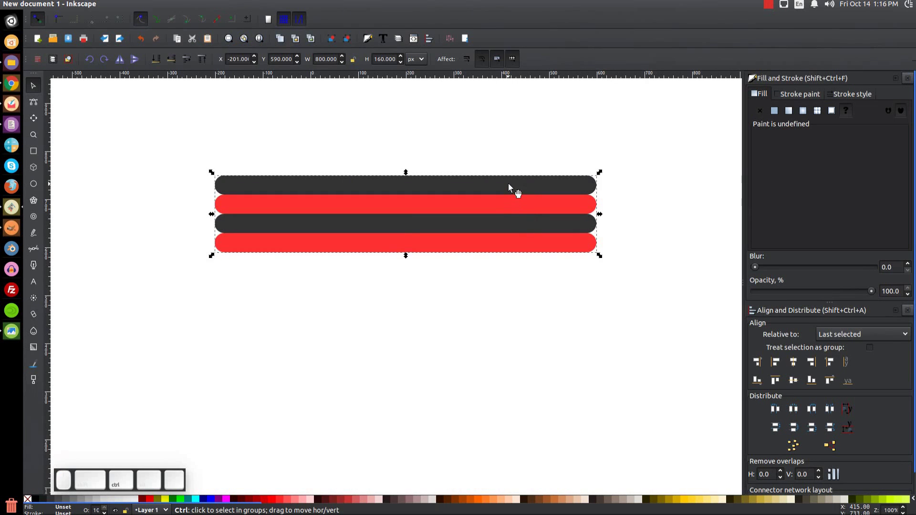
drag(509, 185, 507, 267)
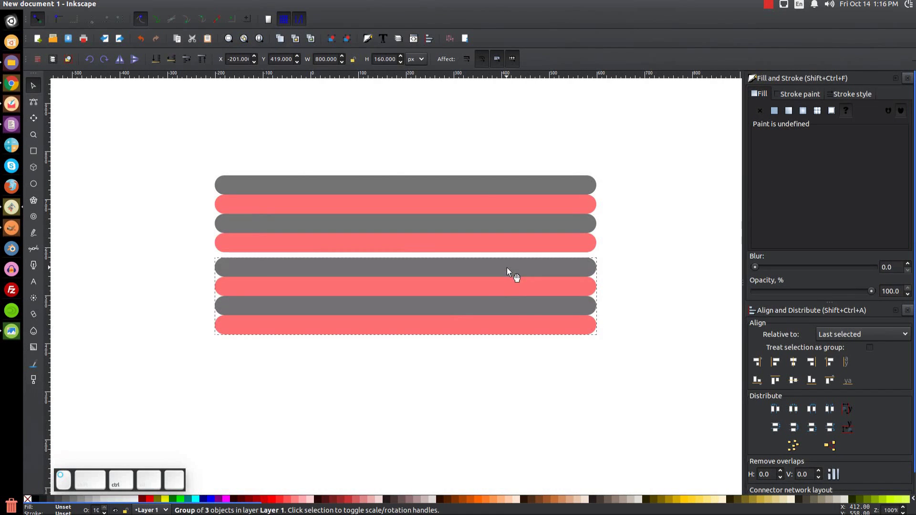
shift+click(415, 244)
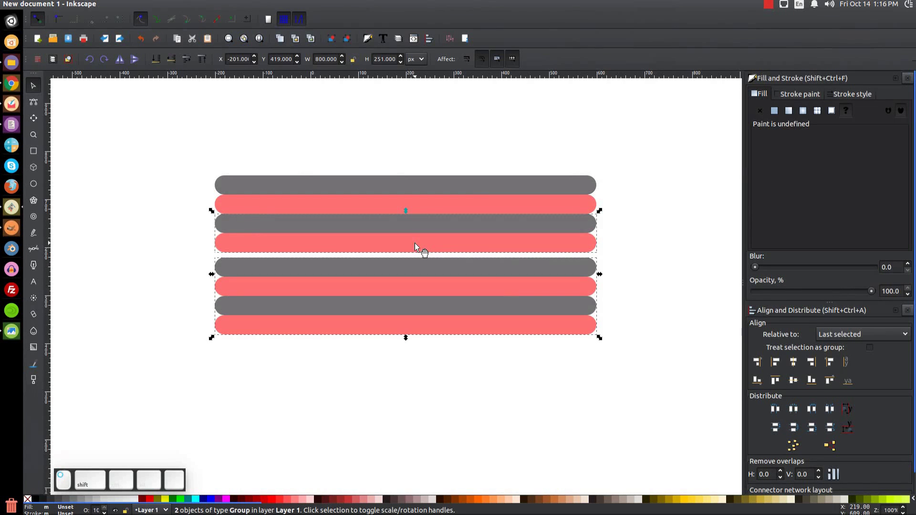
click(829, 383)
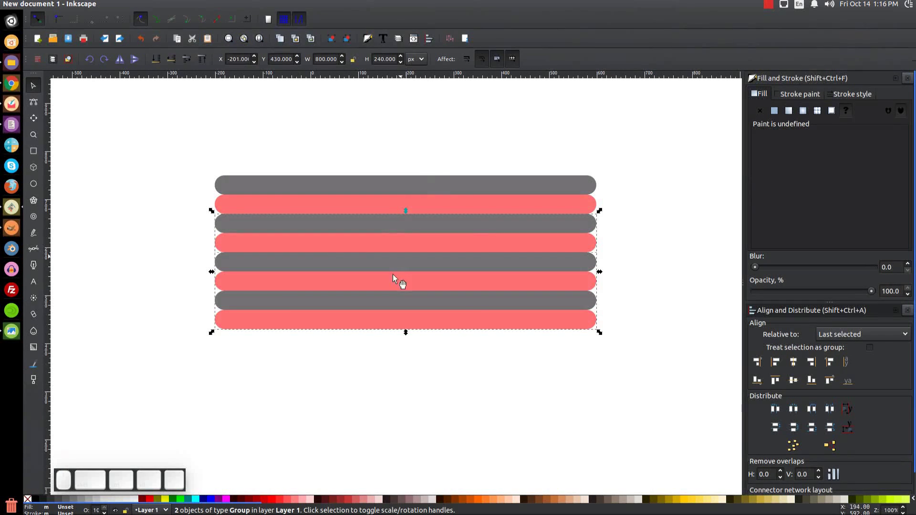
Duplicate the topmost gray bar and align the copy flush beneath the lowest red bar of the stack.
click(438, 176)
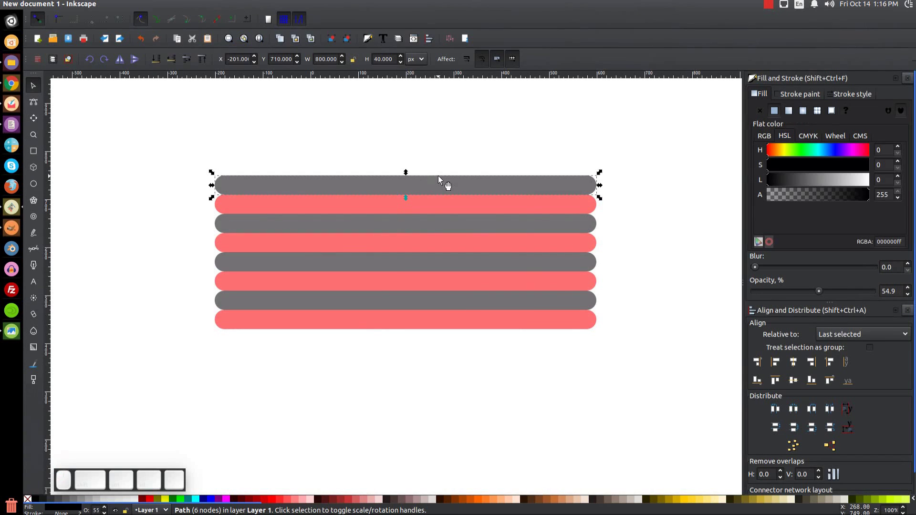
right_click(441, 184)
click(479, 264)
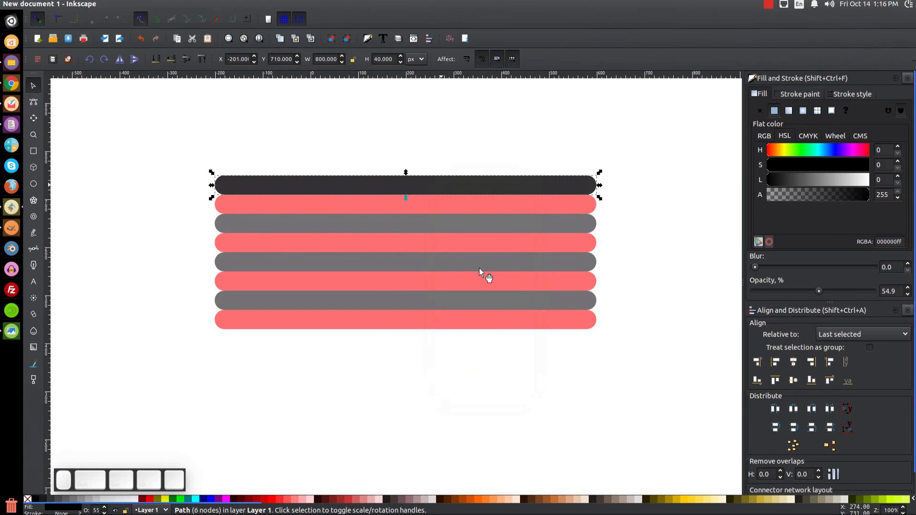
key(shift)
shift+click(572, 326)
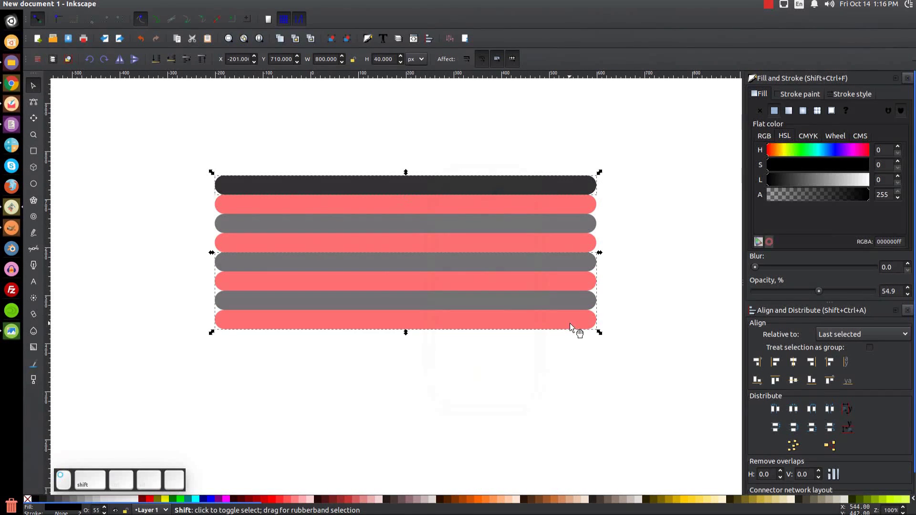
click(830, 379)
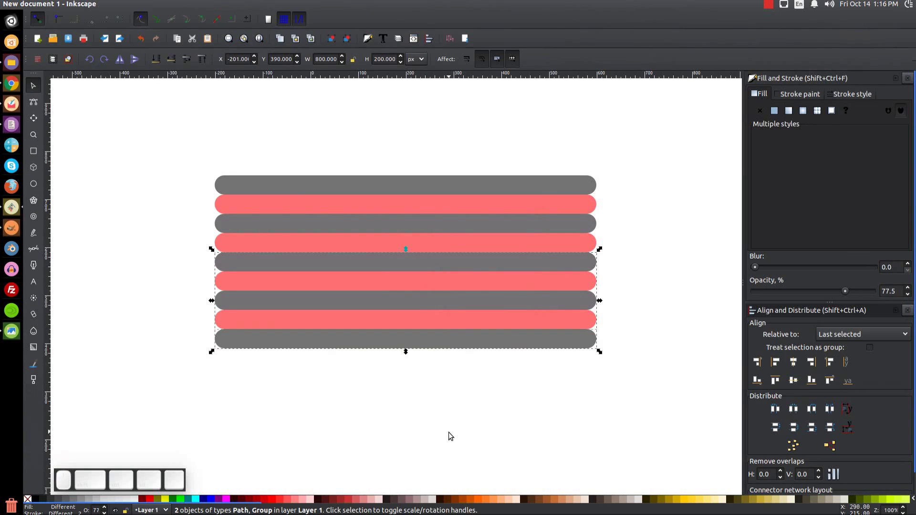
Duplicate the uppermost red bar and move the copy straight down, well clear of the stack.
click(457, 204)
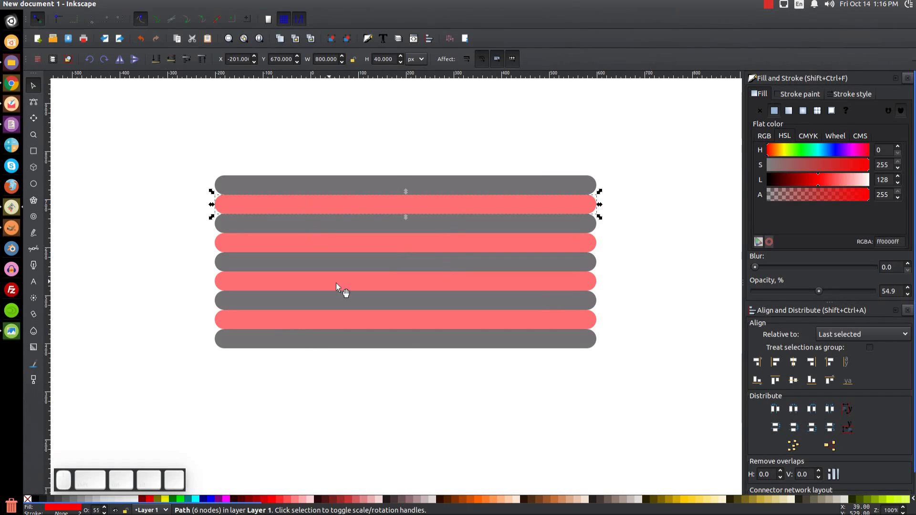
right_click(471, 202)
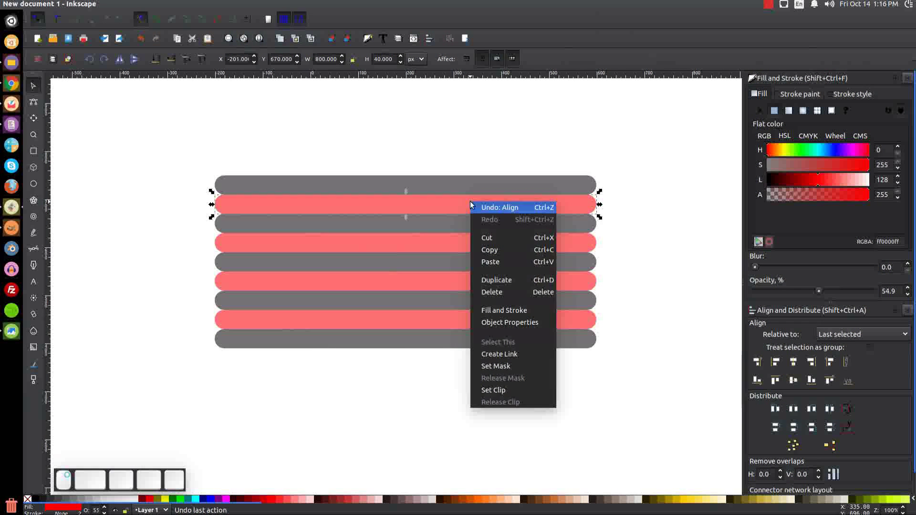
click(503, 279)
drag(480, 205, 464, 437)
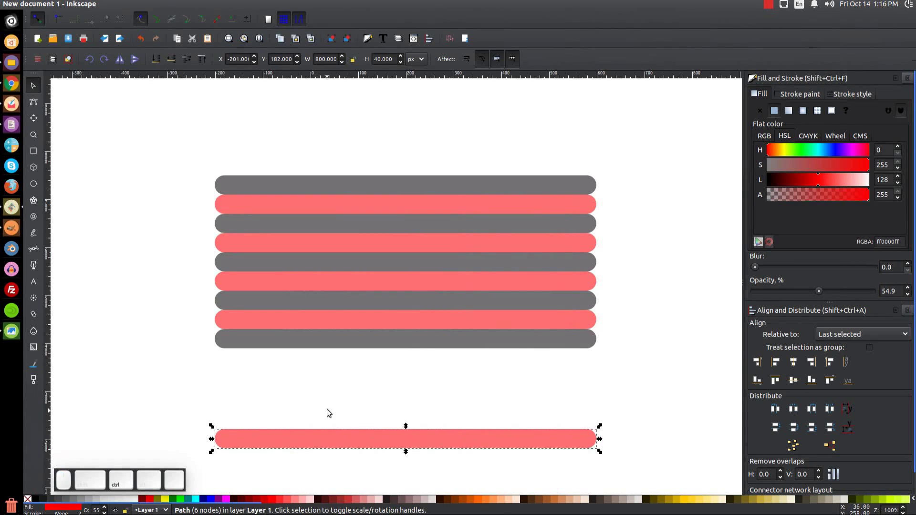
Ungroup the whole stack into individual bars and copy all nine of them, leaving out the separate red bar.
drag(662, 389, 148, 139)
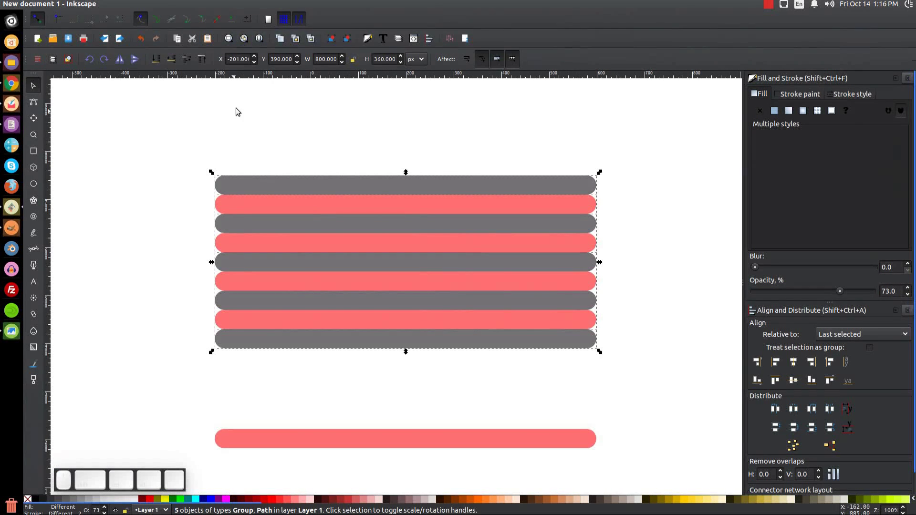
click(347, 39)
click(347, 39)
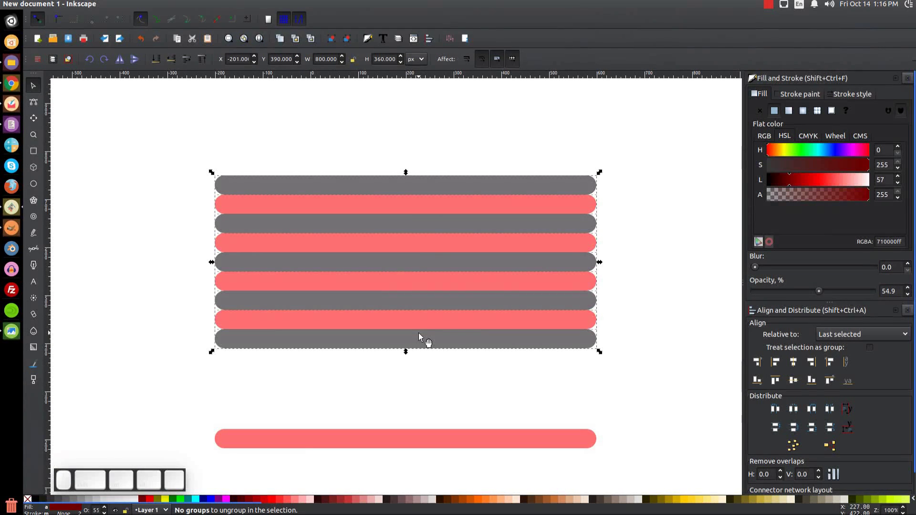
right_click(408, 195)
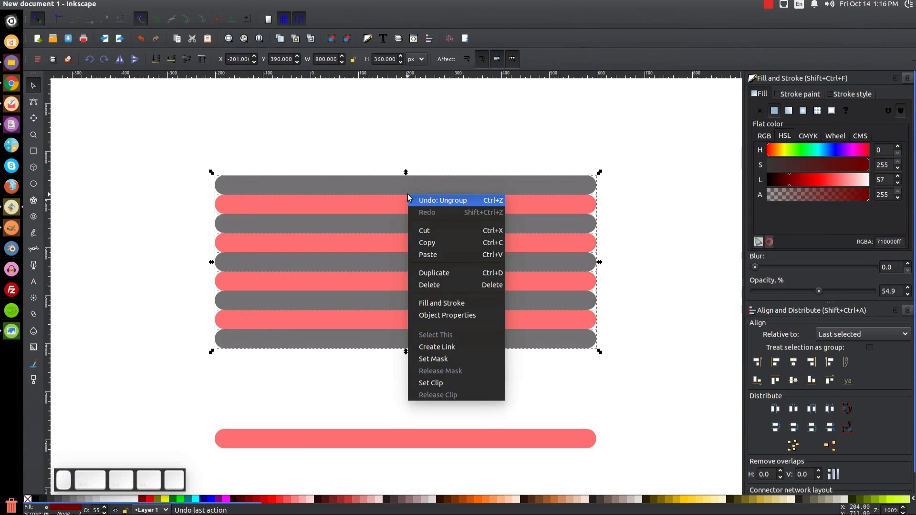
click(428, 246)
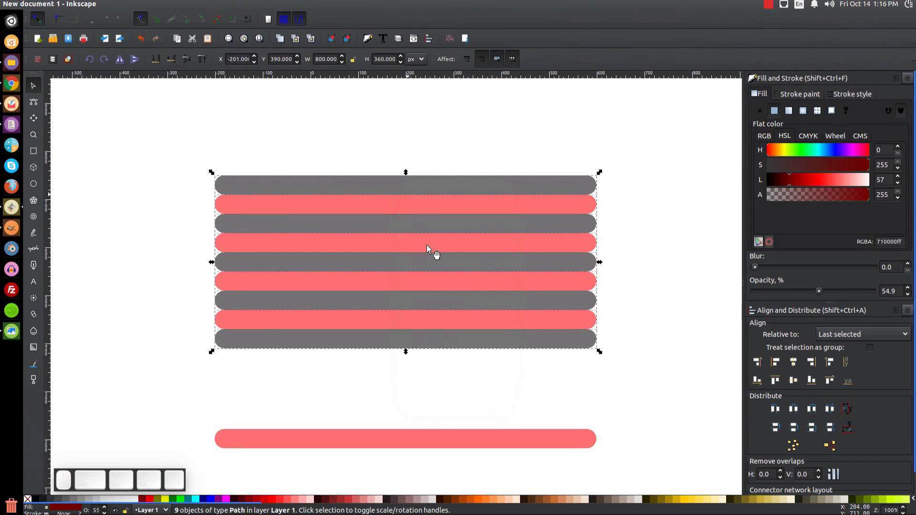
Draw a rectangle about 673 by 329 px over the stack's upper-left part, fill it with lime #00FF00 and make its corners square.
click(34, 151)
drag(146, 114, 471, 277)
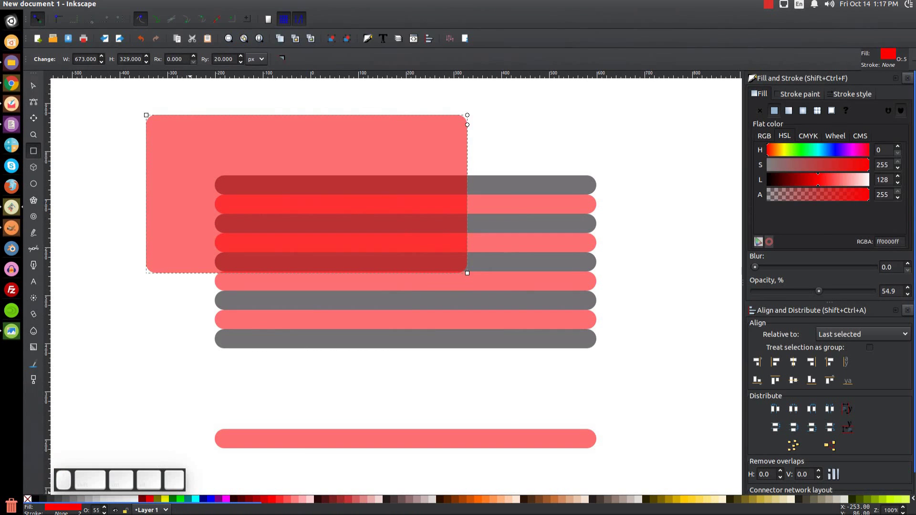
click(181, 500)
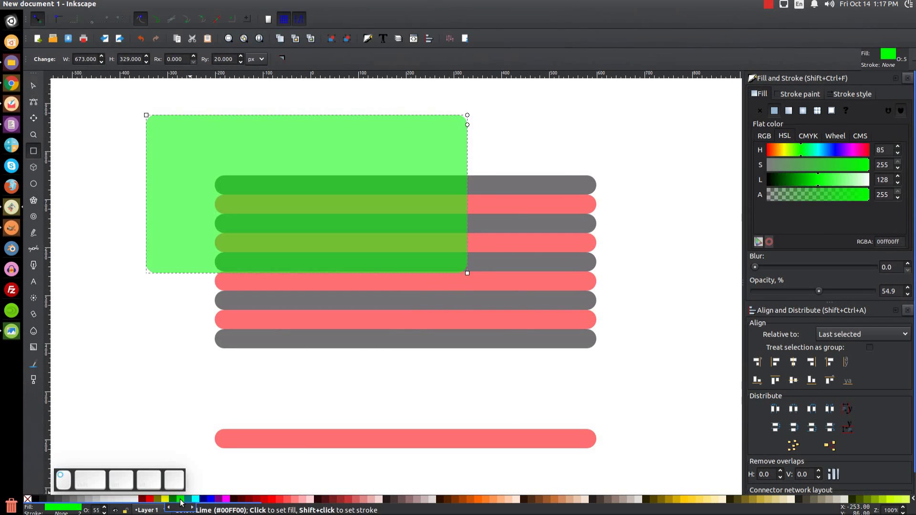
click(284, 59)
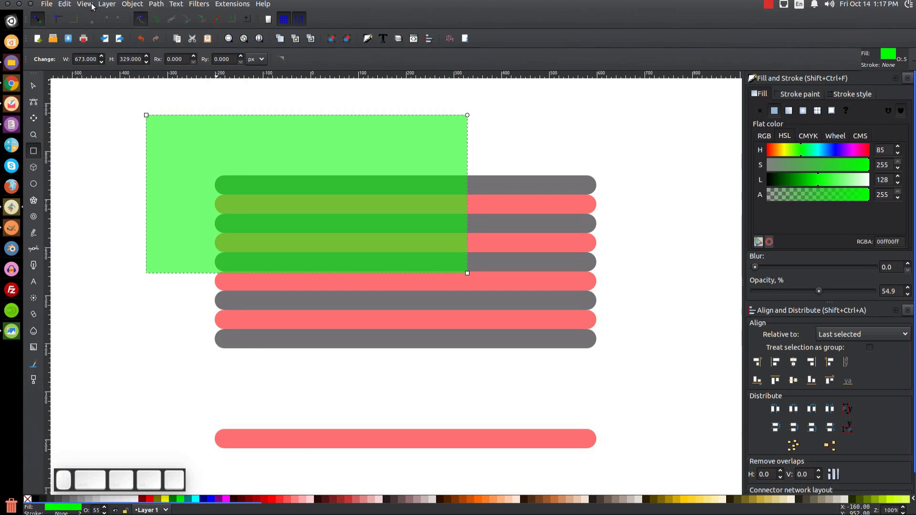
Paste the copied stack's size onto the green rectangle.
click(62, 6)
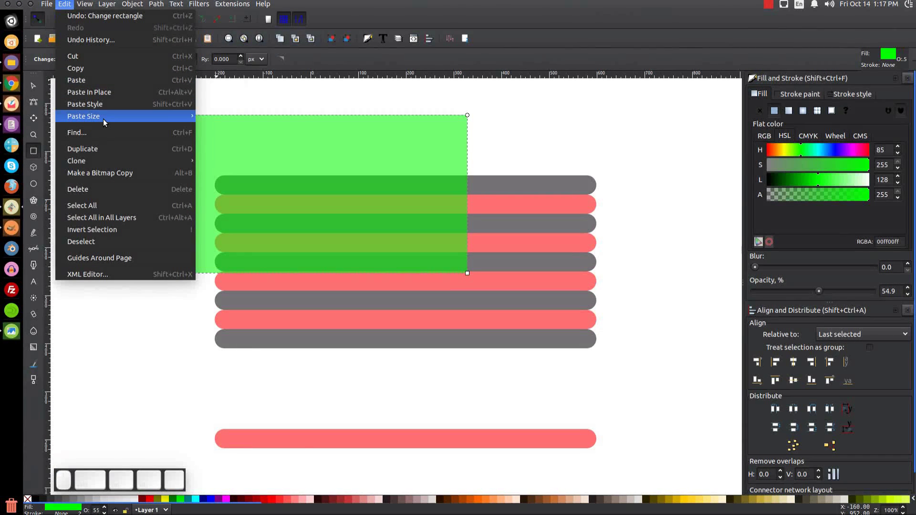
mouse_move(104, 121)
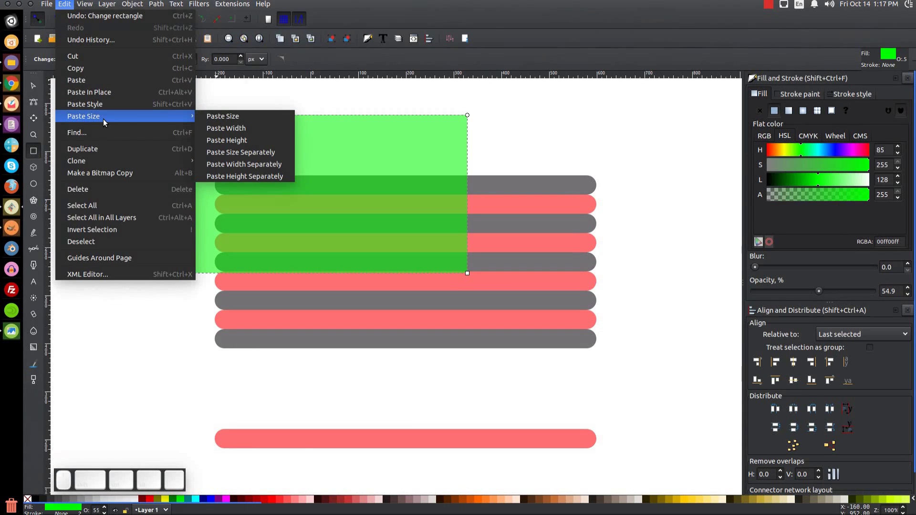
click(225, 118)
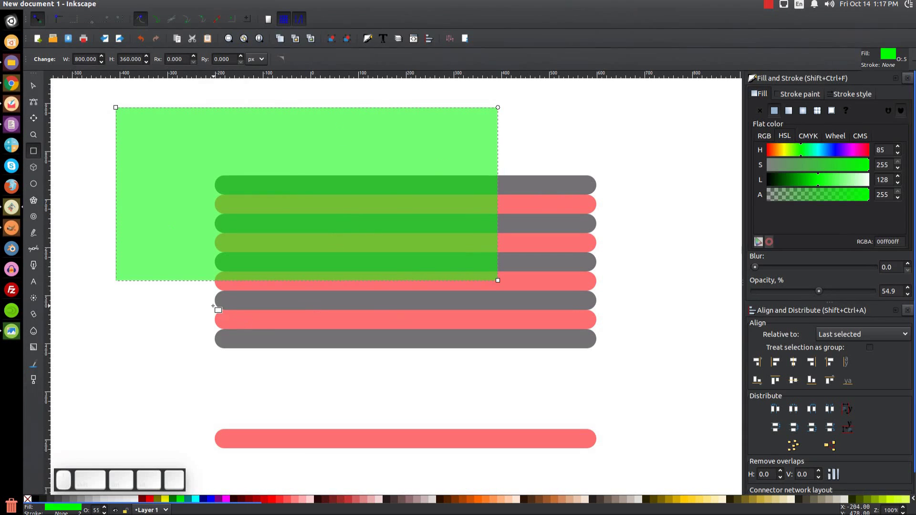
Align the green rectangle's top and right edges with the topmost gray bar so it covers the stack.
click(34, 85)
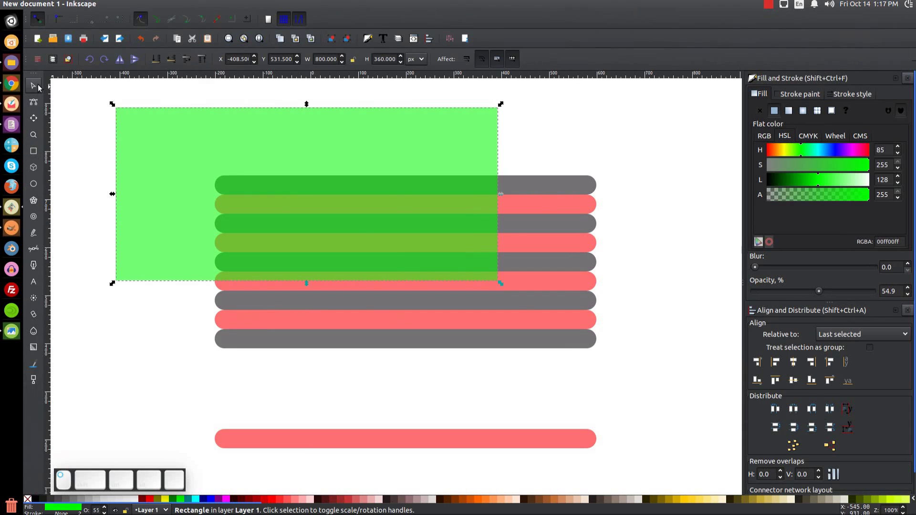
shift+click(573, 178)
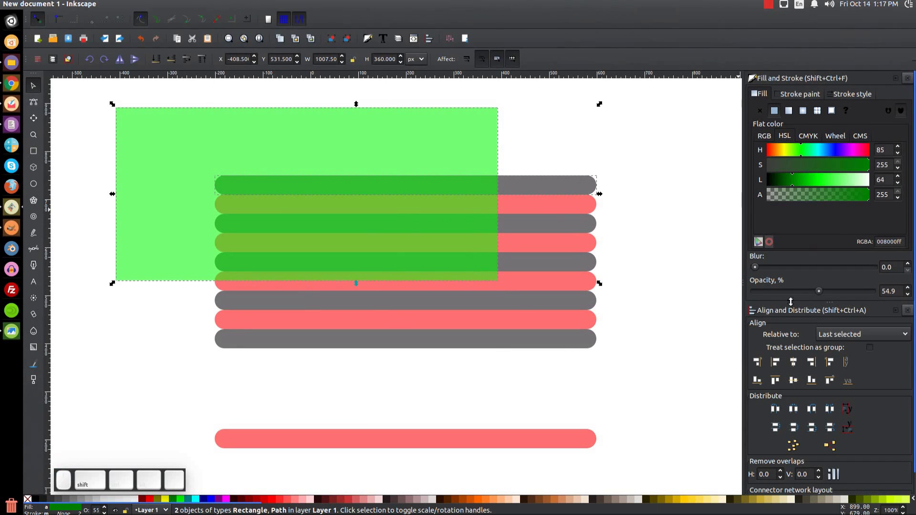
click(775, 381)
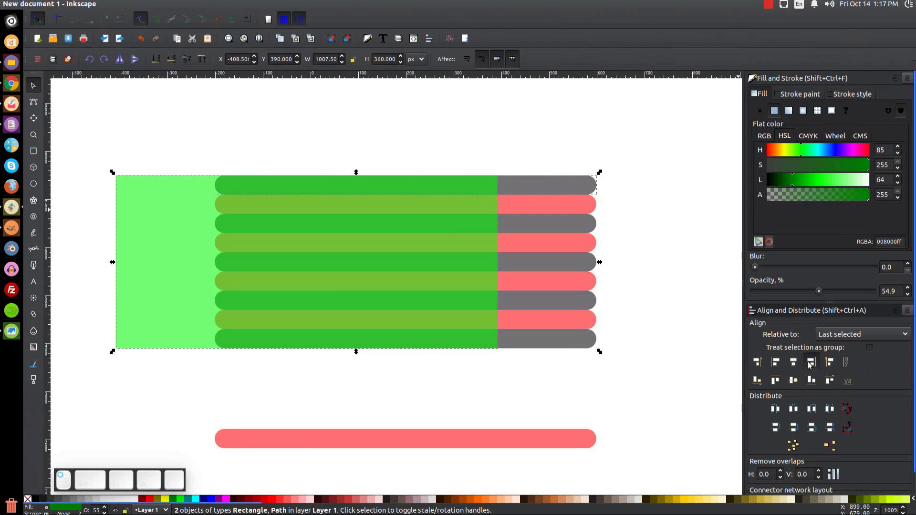
click(811, 363)
click(615, 335)
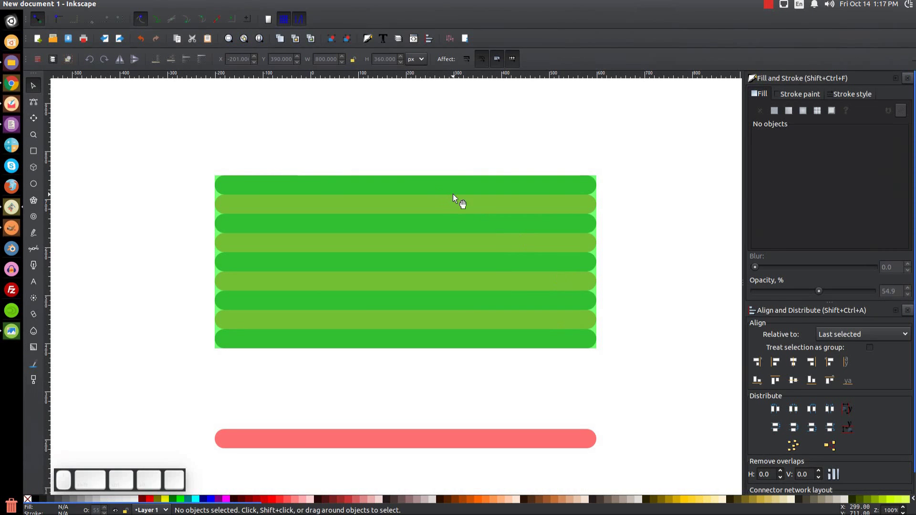
Duplicate the green rectangle in place and fill the copy with blue #0000FF.
click(468, 179)
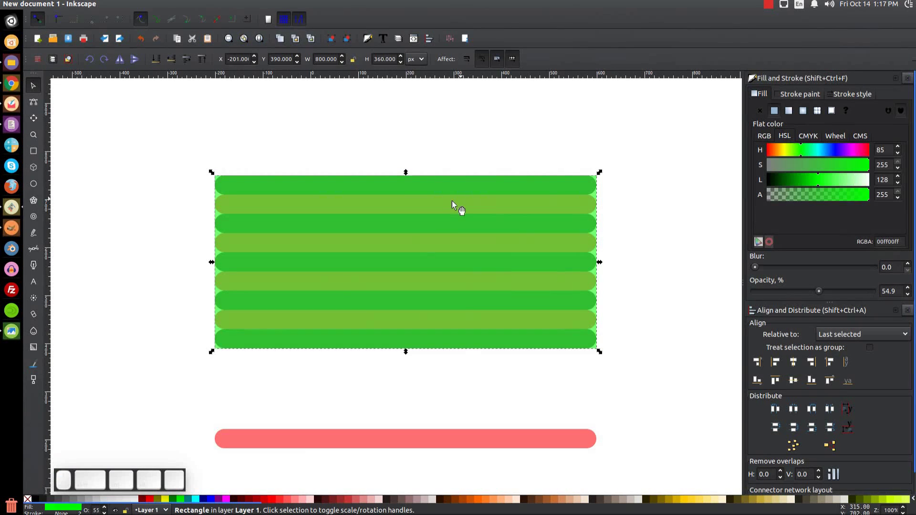
key(ctrl+d)
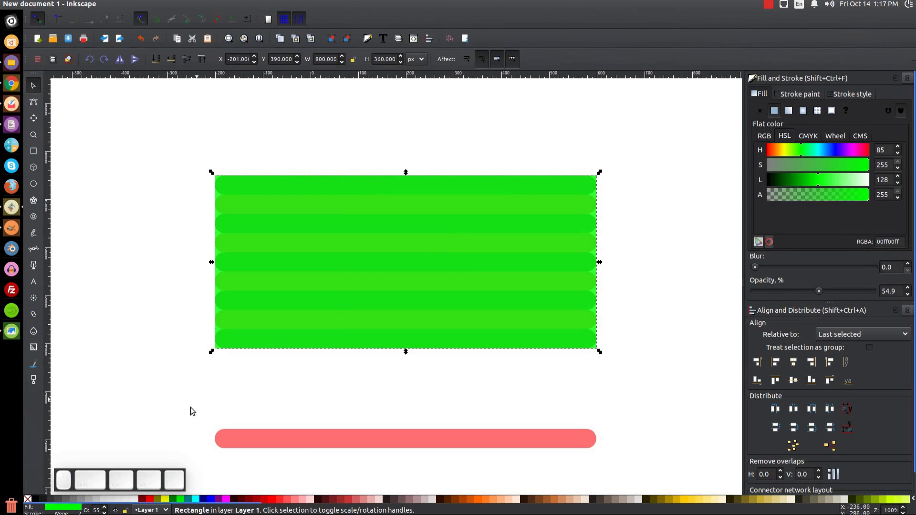
click(210, 499)
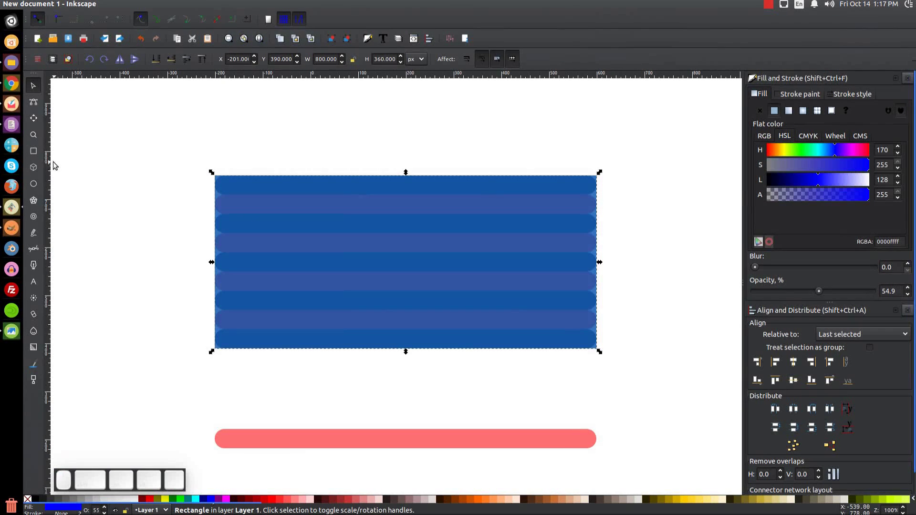
Round the blue rectangle's corners to the maximum vertical radius of 180 px and convert it to a path.
click(34, 153)
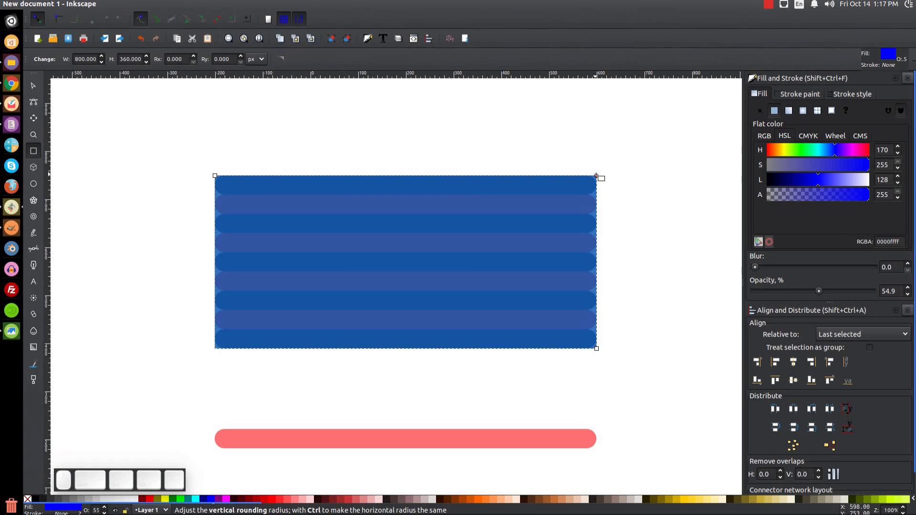
drag(596, 175, 598, 353)
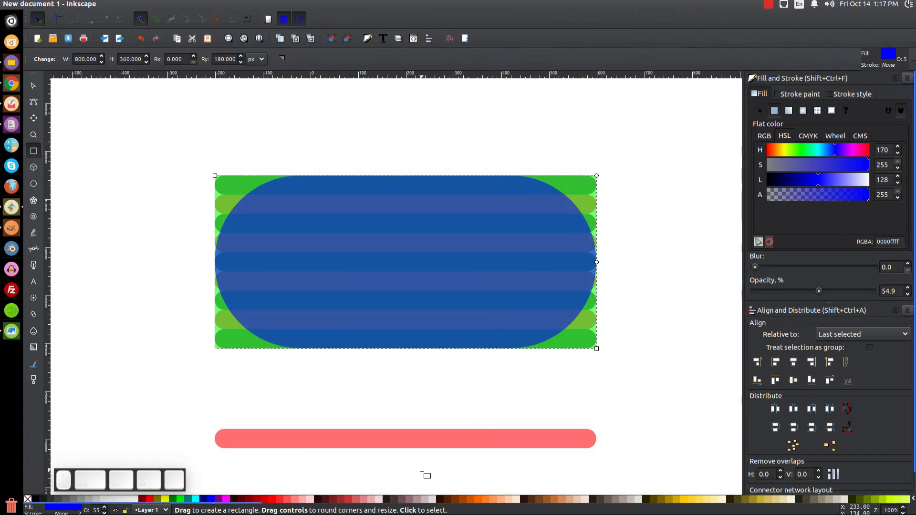
click(156, 4)
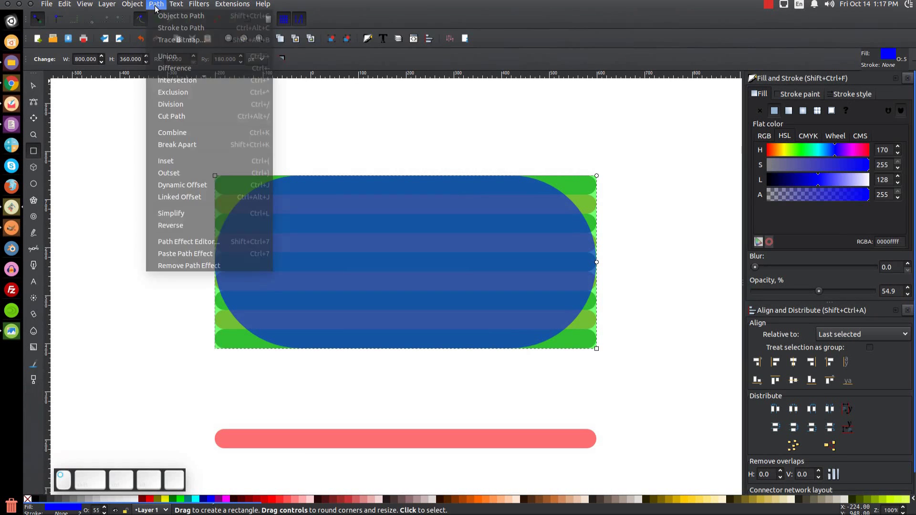
click(181, 16)
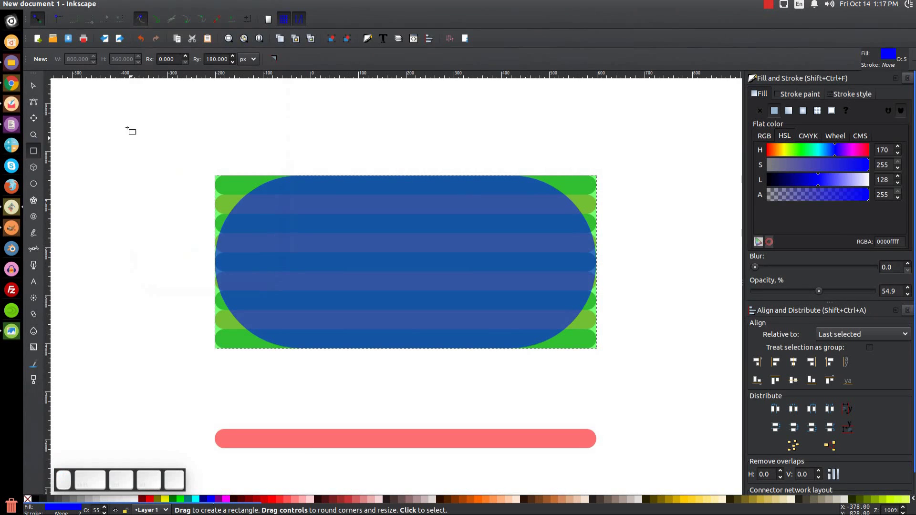
Draw a square-cornered blue rectangle about 597 by 690 px over the rounded shape's left half and duplicate it in place.
drag(127, 95, 413, 428)
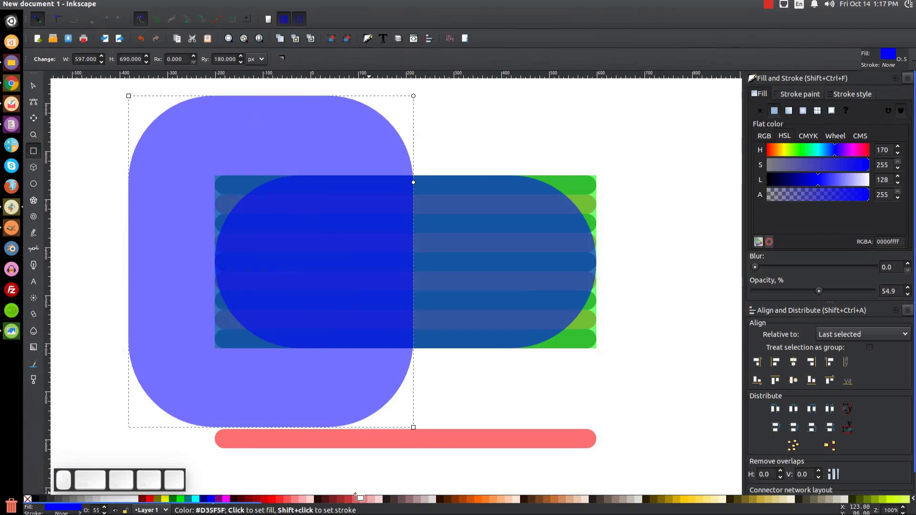
click(283, 59)
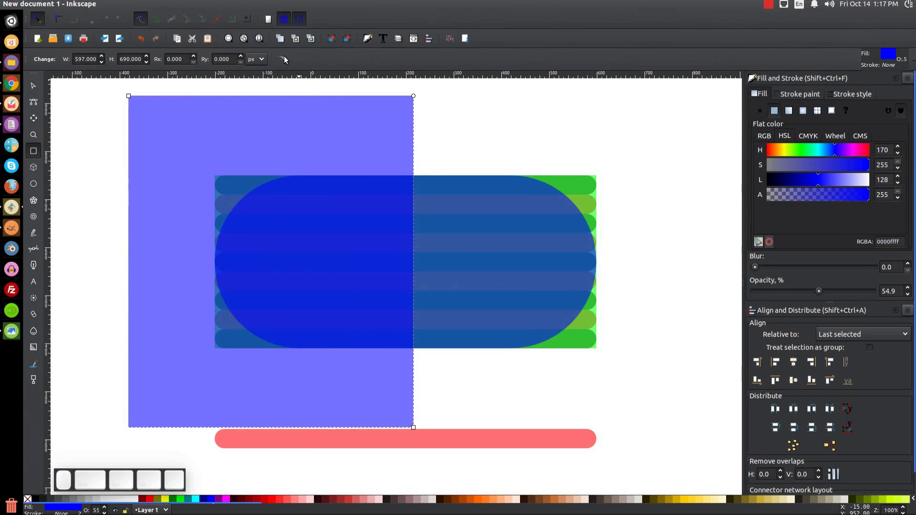
click(33, 86)
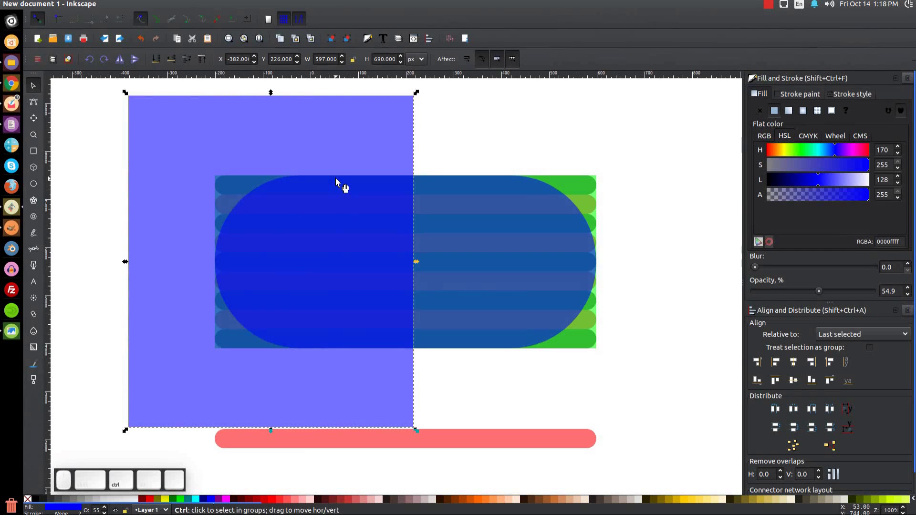
key(ctrl+d)
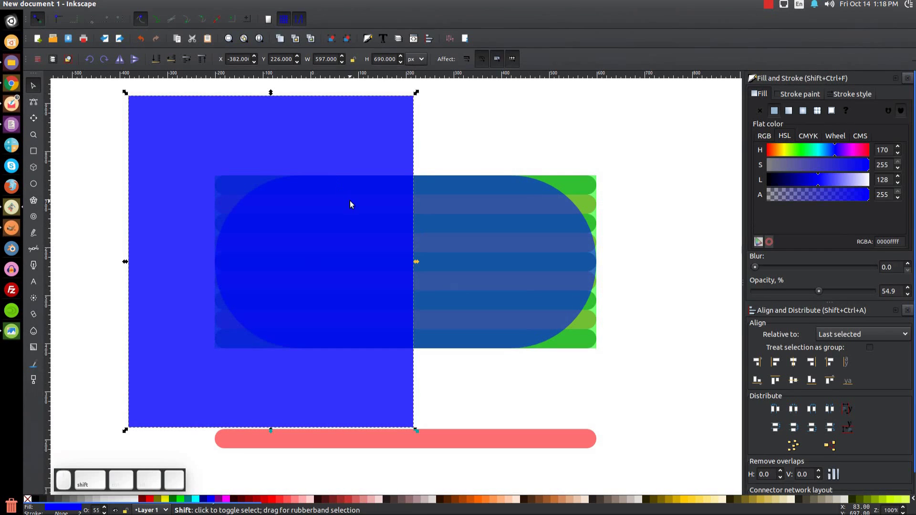
Subtract the duplicate blue rectangle from the rounded blue path with Difference, keeping the remaining right half in place.
shift+click(555, 224)
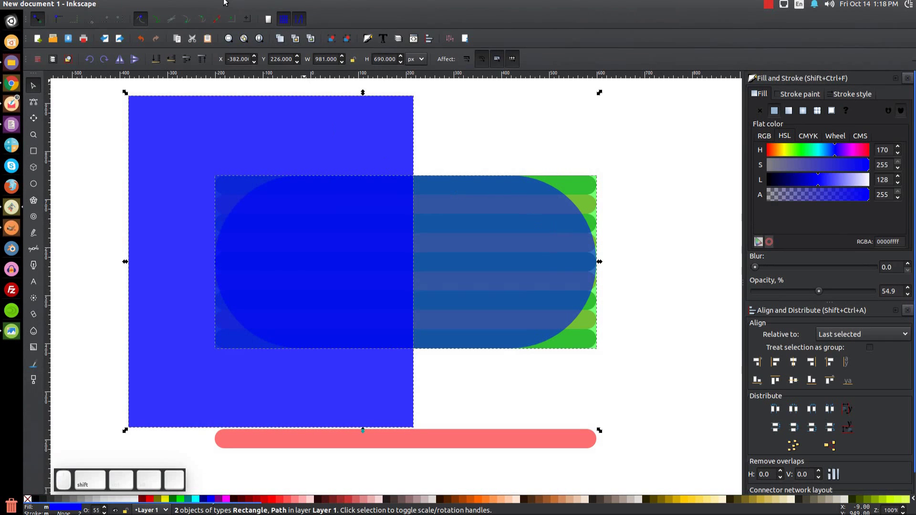
click(155, 4)
click(164, 64)
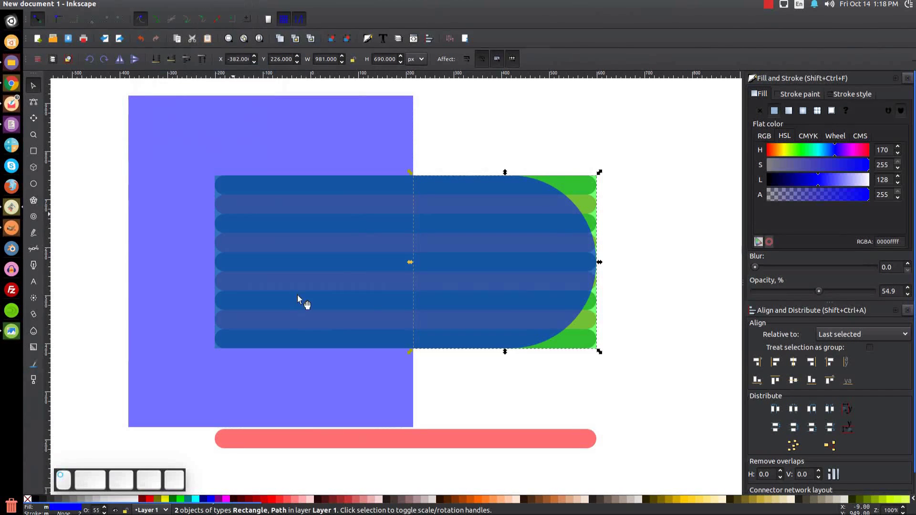
drag(494, 274, 608, 194)
key(ctrl+z)
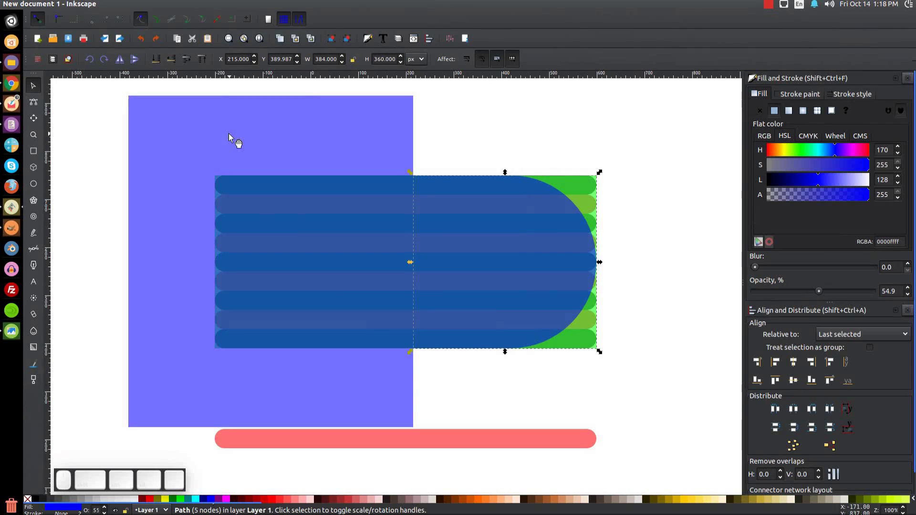
Move the square-cornered blue rectangle to X -341 px so it overlaps the half-rounded path, and apply Intersection with the green rectangle.
drag(247, 141, 269, 141)
key(shift)
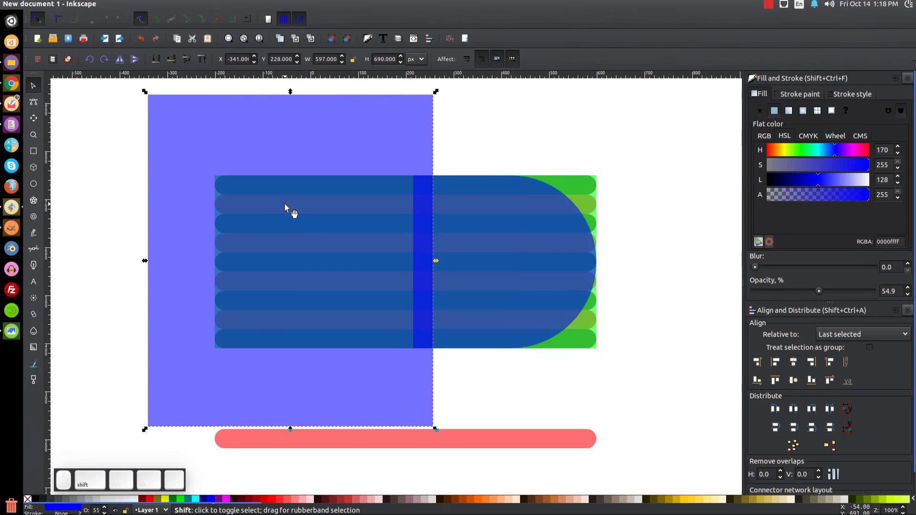
shift+click(585, 185)
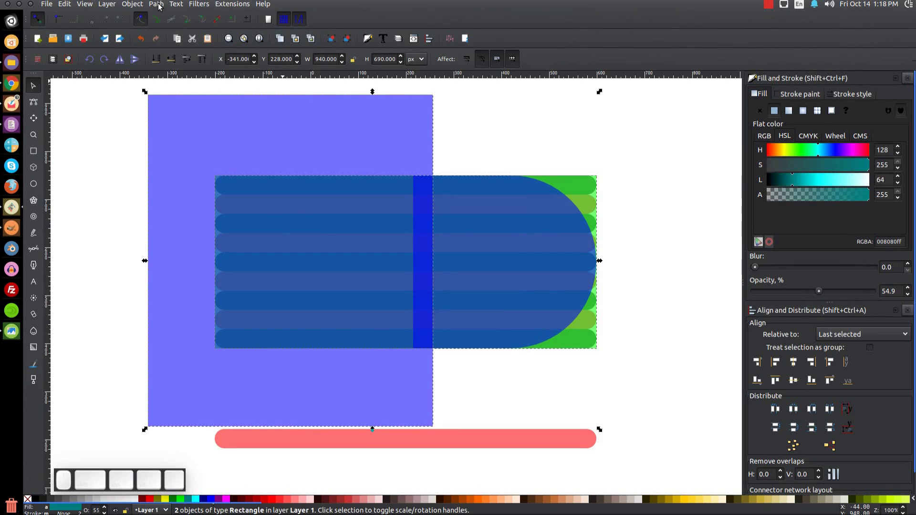
click(156, 4)
click(174, 80)
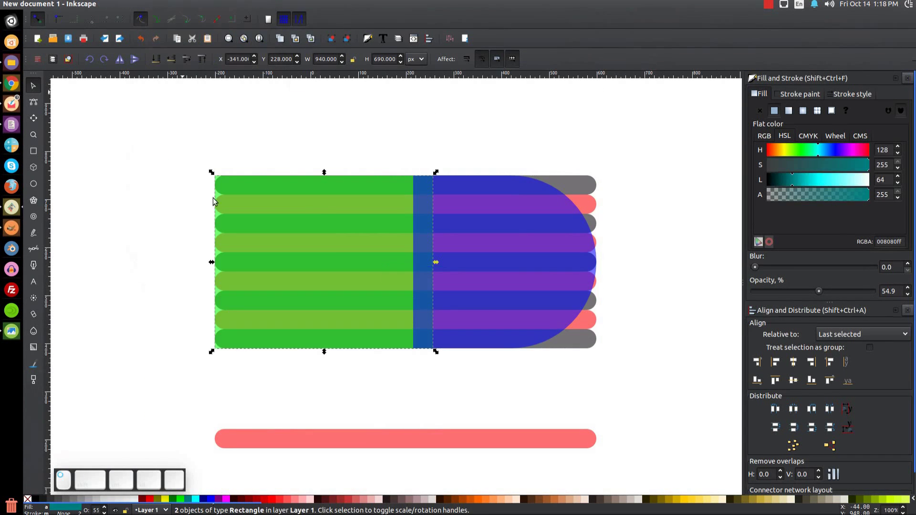
Merge the green rectangle with the half-rounded blue path using Union and lower the merged shape to the bottom of the stack.
key(shift)
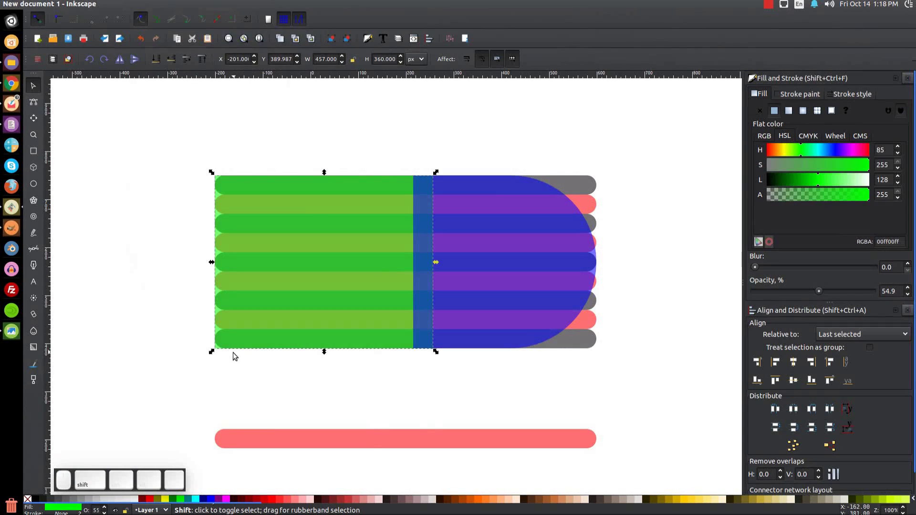
shift+click(537, 205)
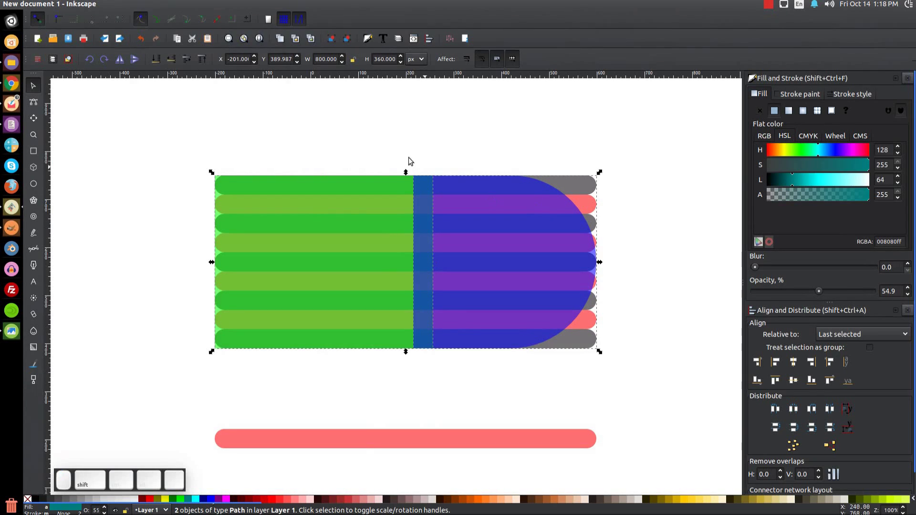
click(157, 4)
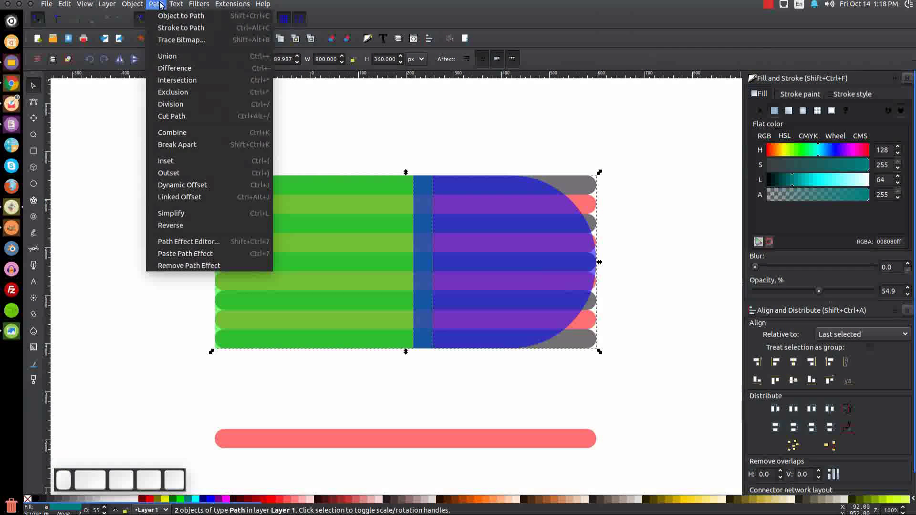
click(172, 59)
drag(542, 328, 376, 272)
key(ctrl+z)
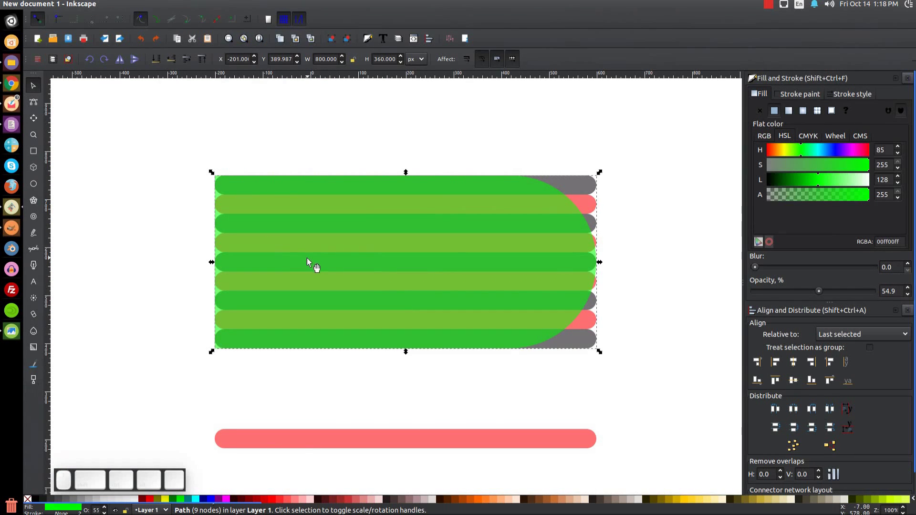
click(156, 63)
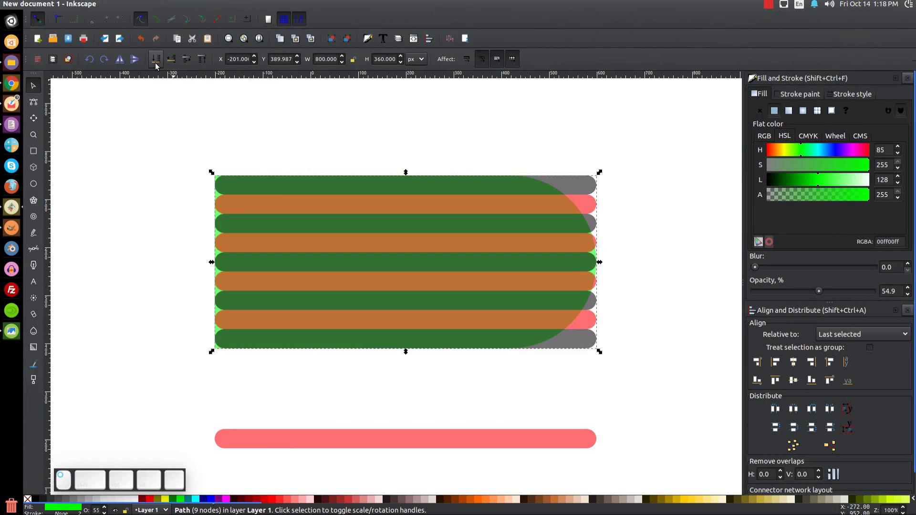
Select the five gray bars and merge them into one path with Union.
click(569, 181)
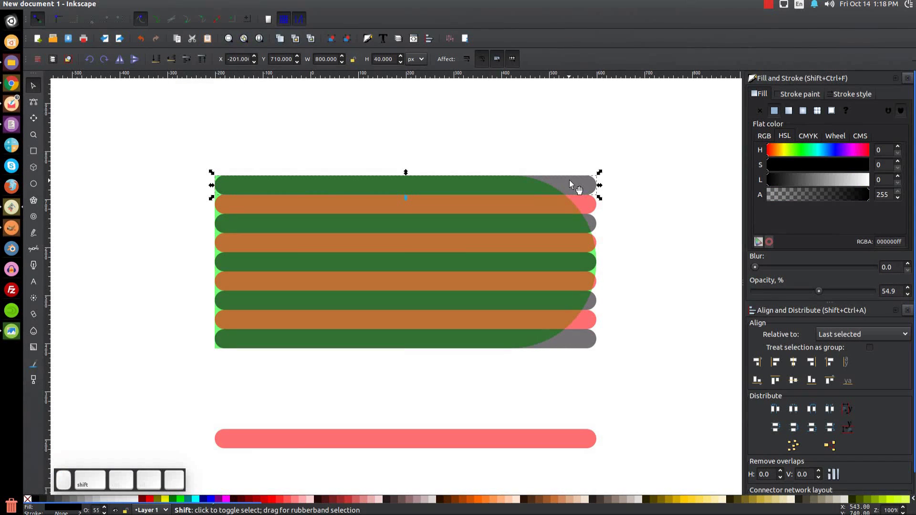
shift+click(584, 220)
shift+click(580, 262)
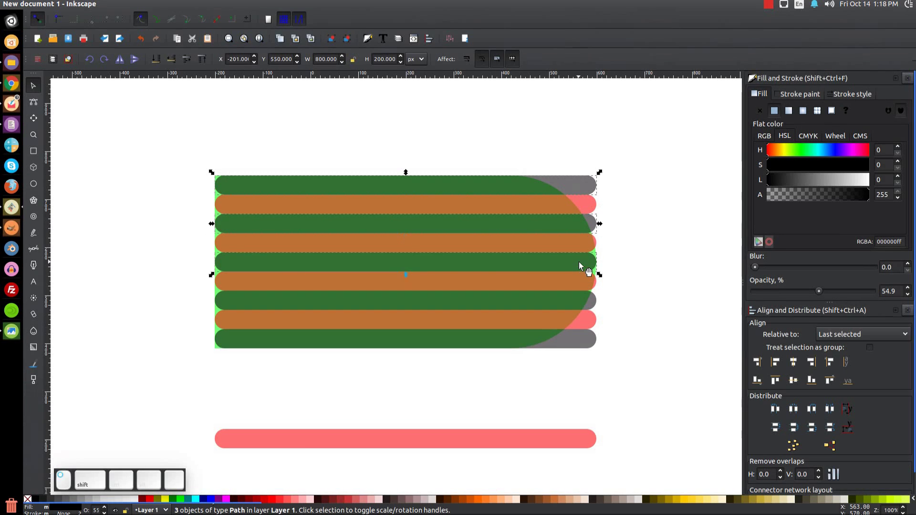
shift+click(576, 311)
shift+click(573, 337)
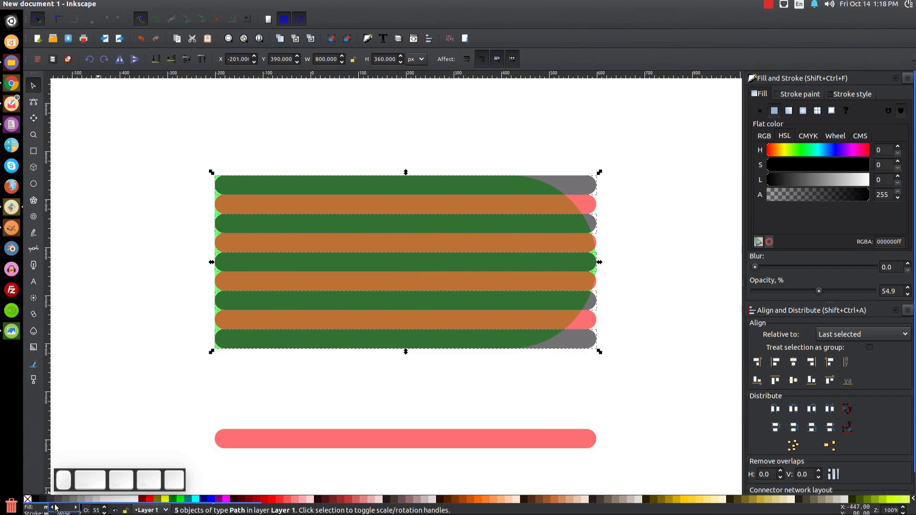
shift+click(580, 321)
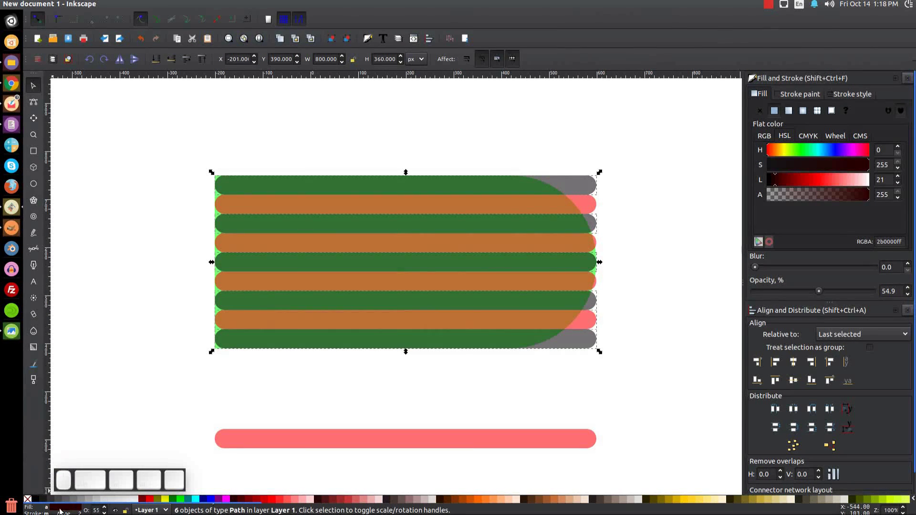
shift+click(569, 331)
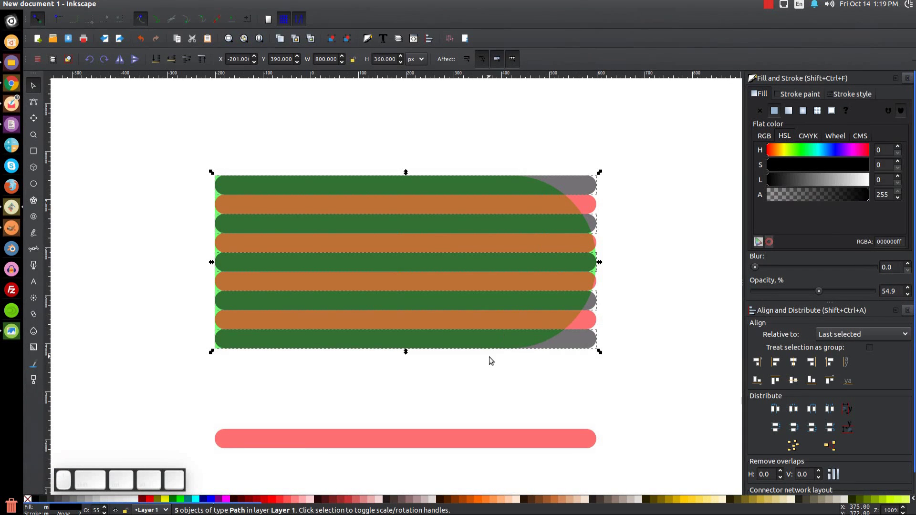
click(159, 5)
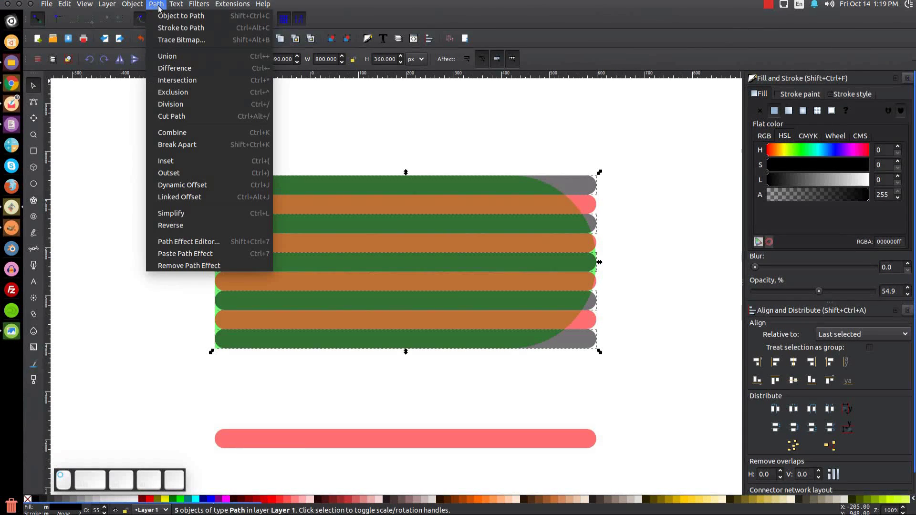
click(176, 55)
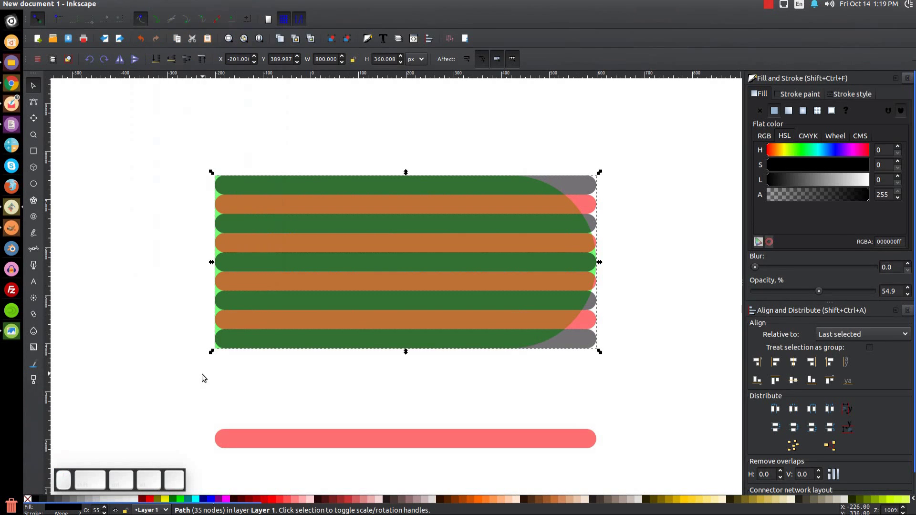
Select the green head shape beneath the bars, duplicate it and raise the copy to the top.
click(213, 191)
click(214, 192)
key(alt)
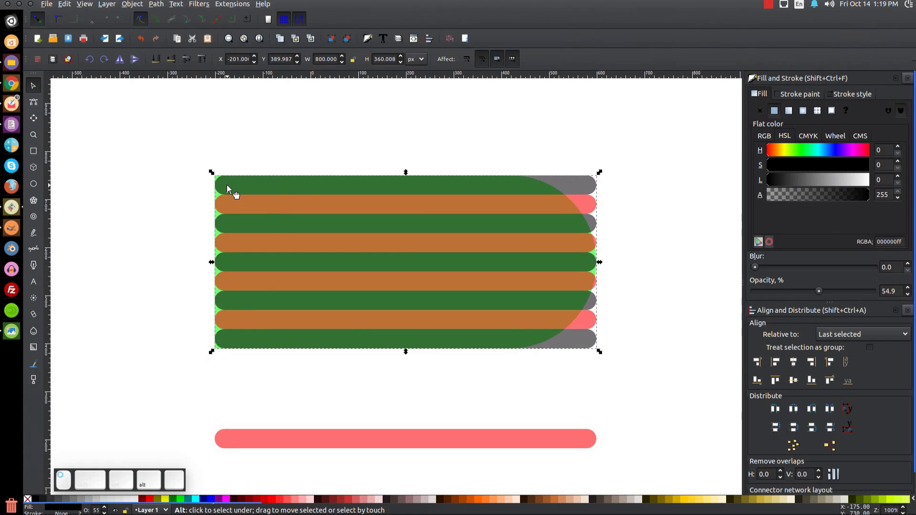
alt+click(227, 187)
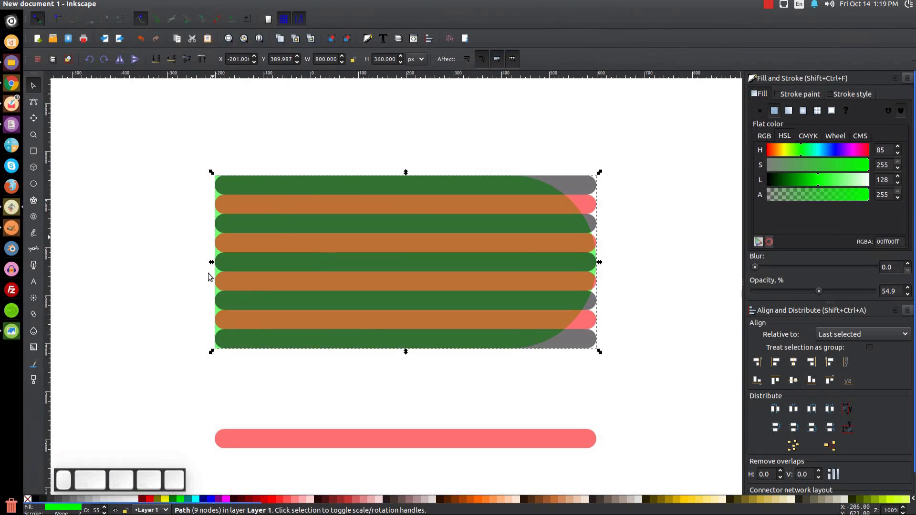
key(Home)
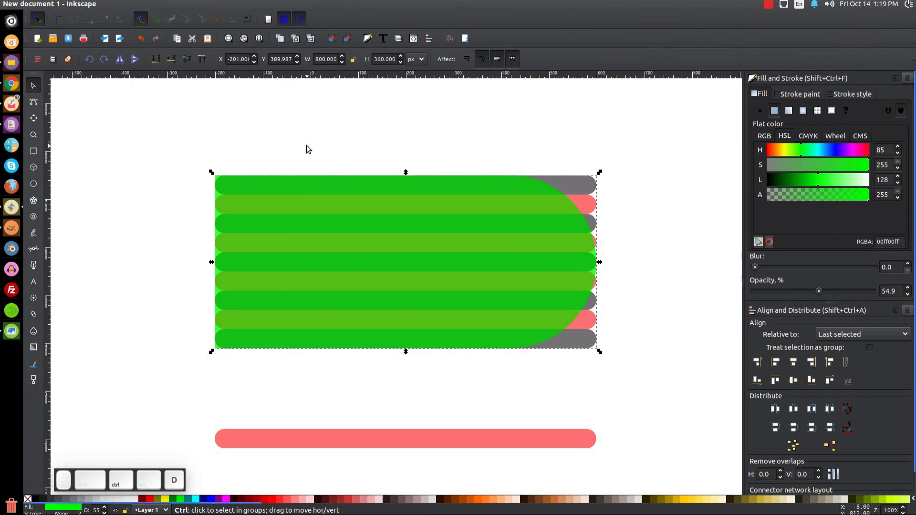
Trim the merged gray bars to the head shape by applying Intersection with the green copy.
key(shift)
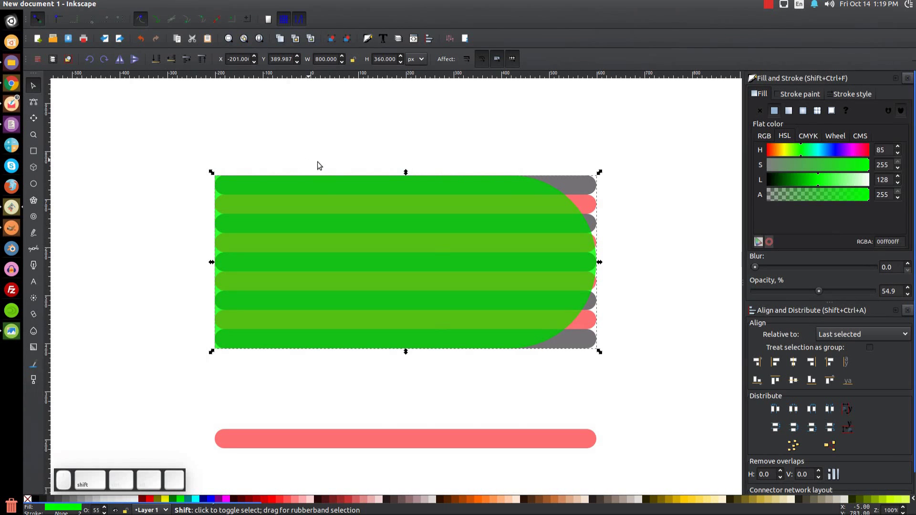
shift+click(580, 181)
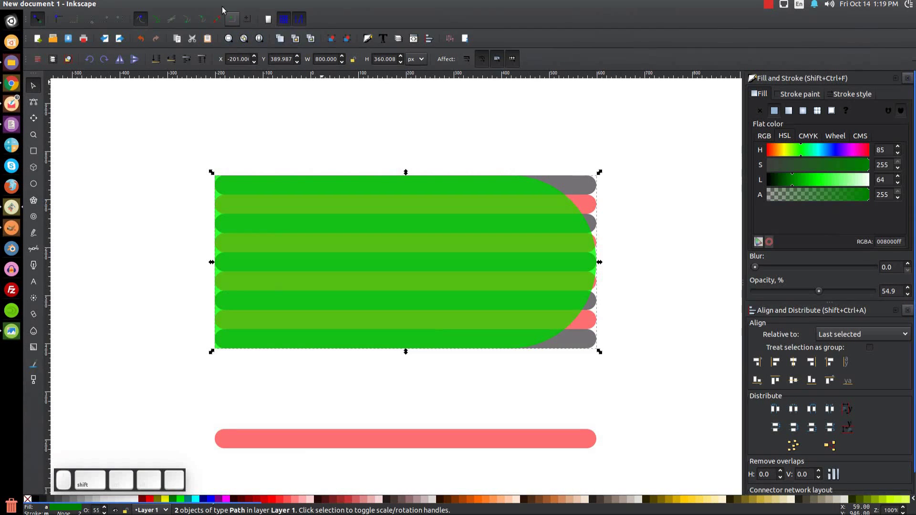
click(156, 5)
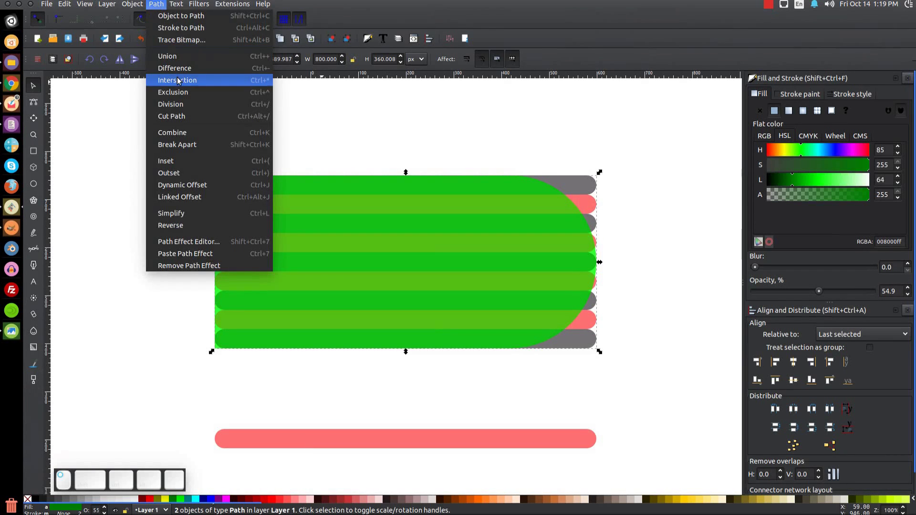
click(160, 80)
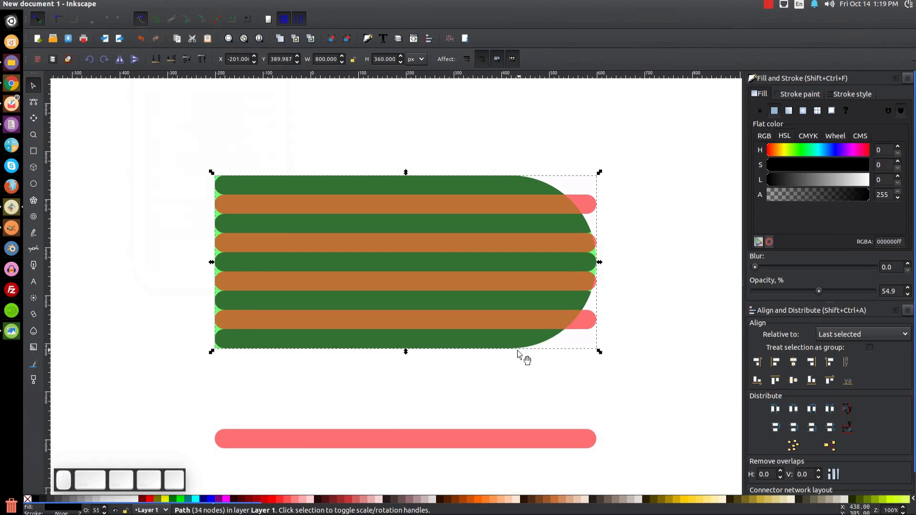
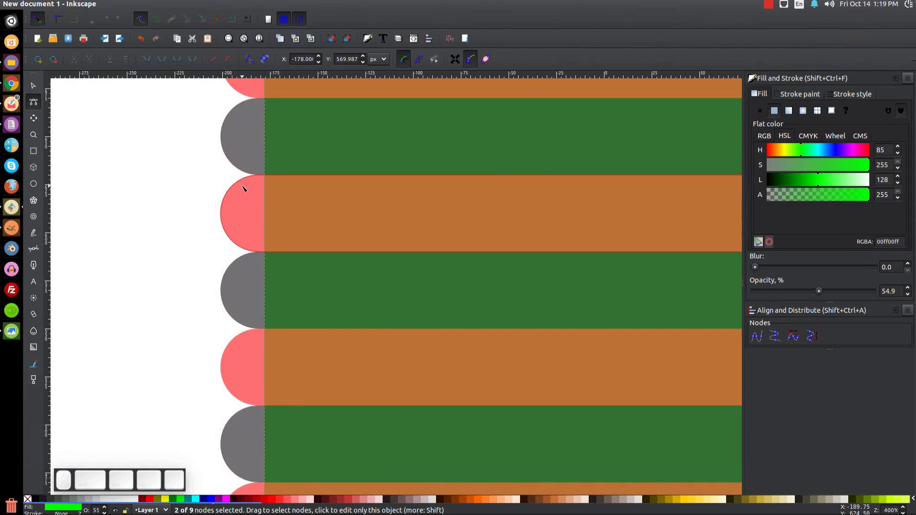
Shift the green shape's two left-end nodes slightly further right, to X about -171.6 px, keeping their vertical position.
ctrl+scroll(320, 271, down, 3)
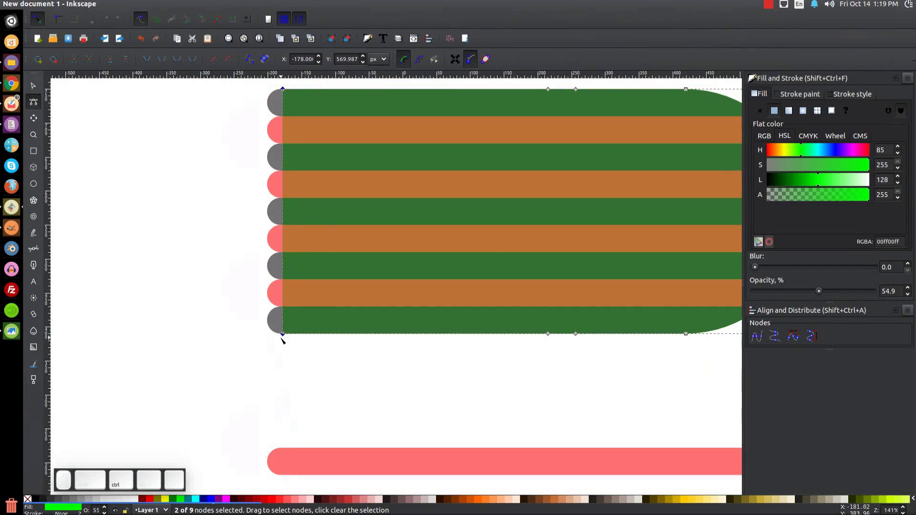
drag(283, 334, 288, 334)
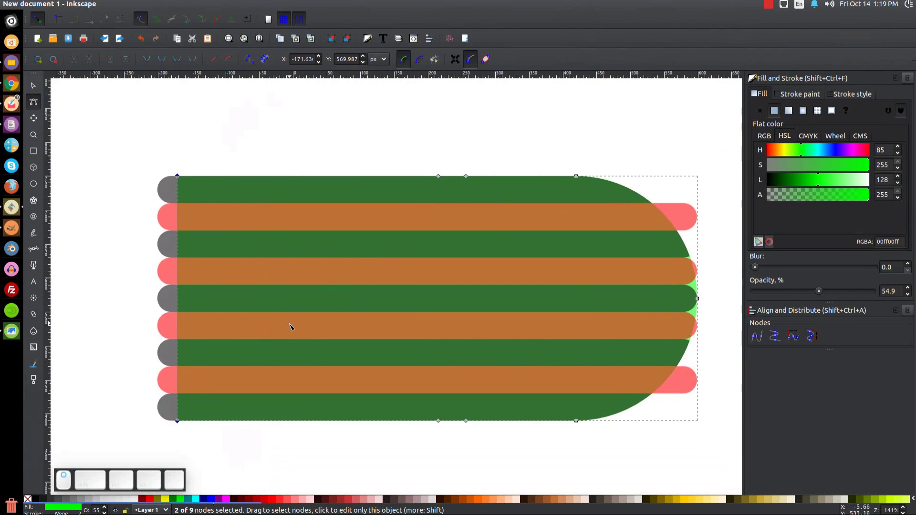
ctrl+scroll(438, 334, down, 1)
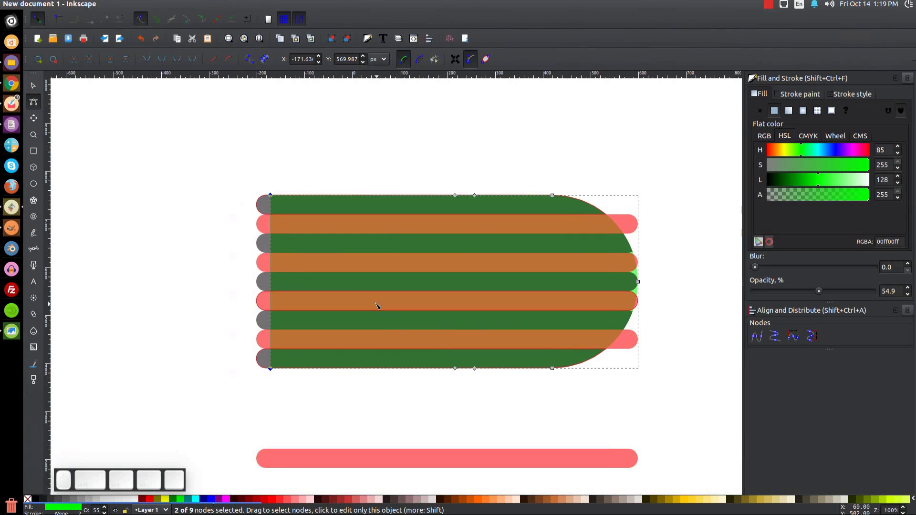
click(33, 86)
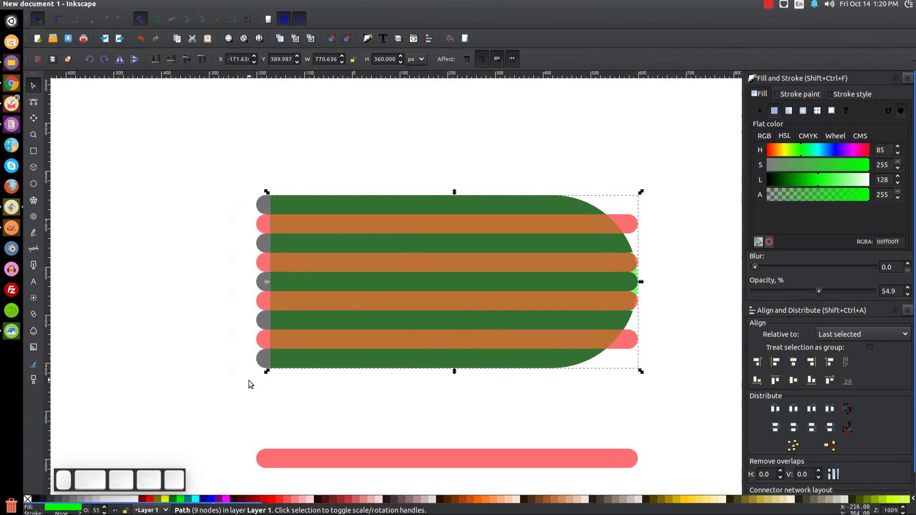
Move the four red bars of the stack together horizontally left to X about -817 px and deselect them.
click(618, 222)
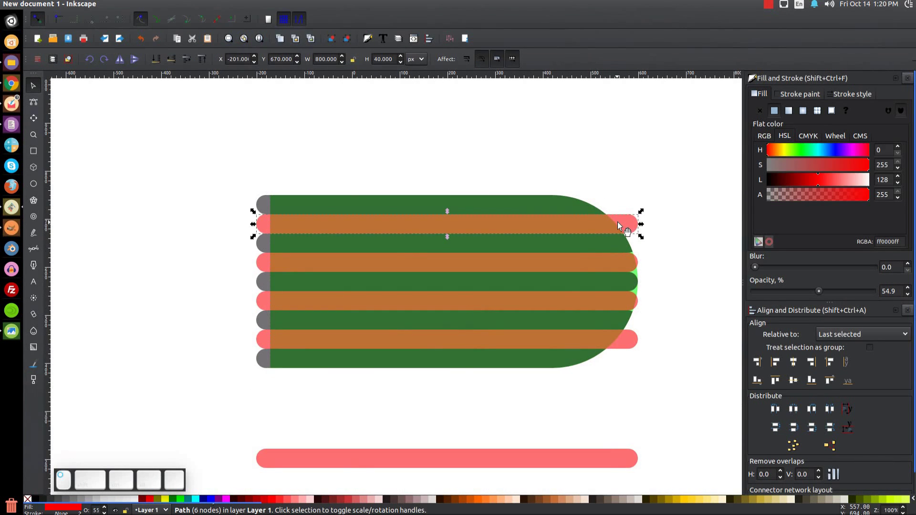
key(ctrl)
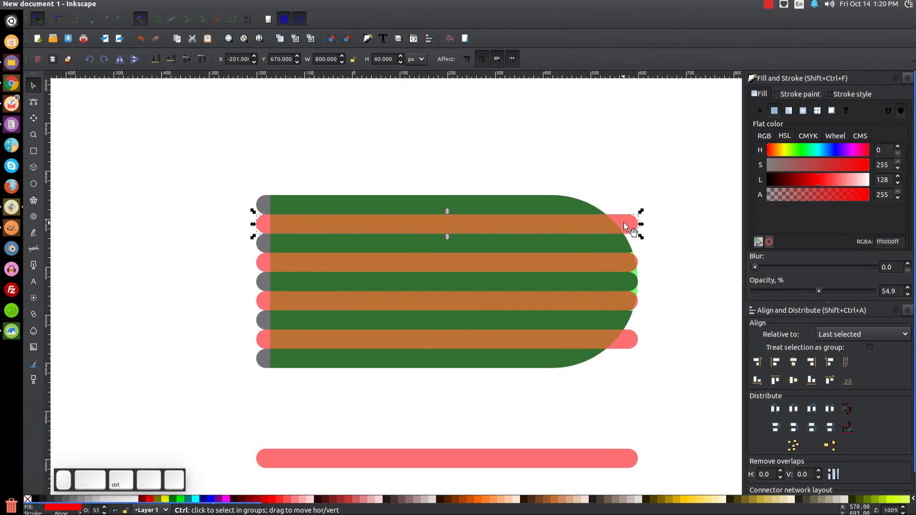
shift+click(616, 267)
shift+click(617, 306)
shift+click(623, 343)
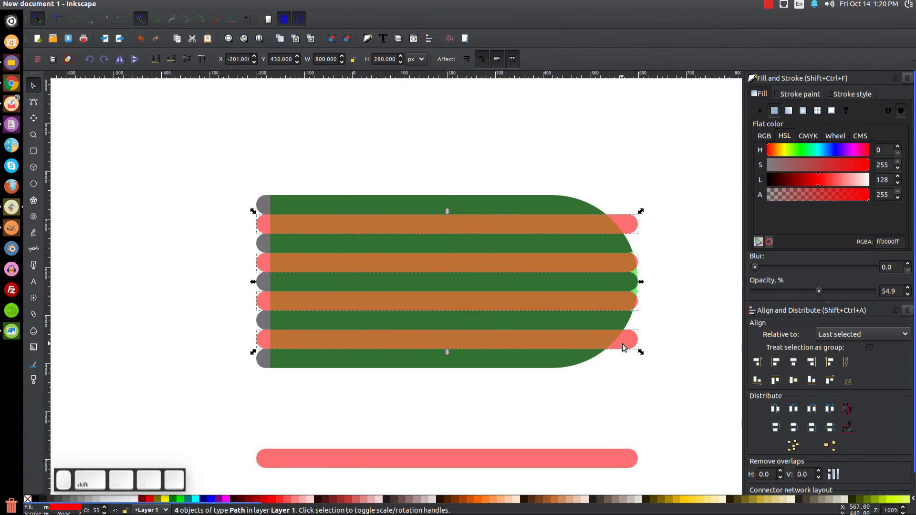
key(ctrl)
drag(626, 339, 331, 334)
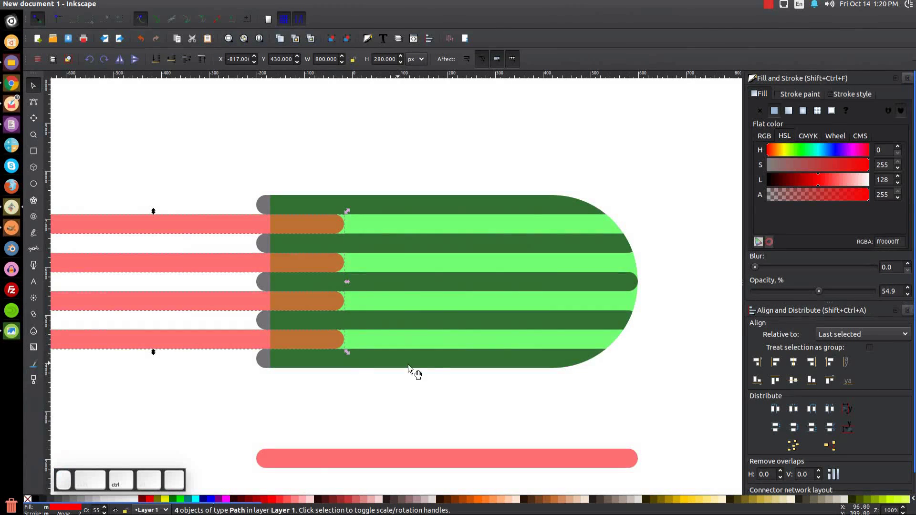
scroll(430, 348, left, 4)
scroll(430, 348, down, 1)
click(416, 384)
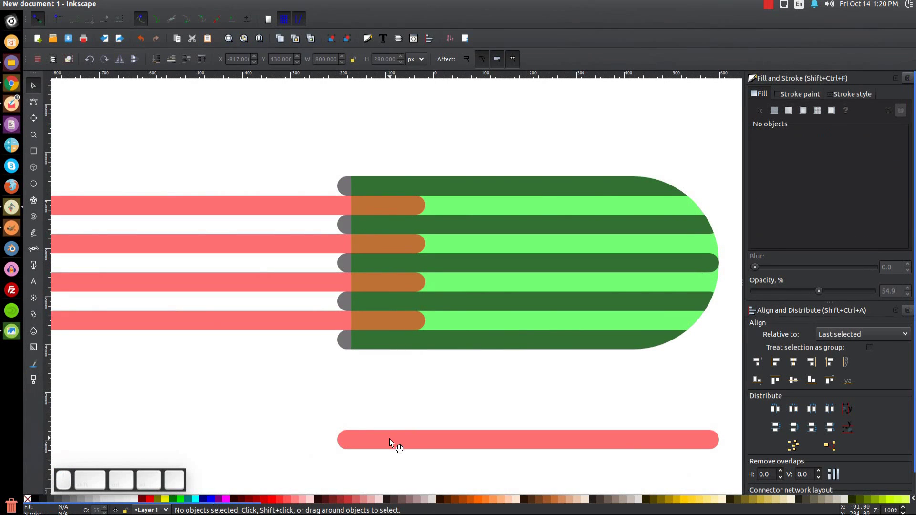
Shift the second red bar from the top further left along its row, to X about -863 px.
click(403, 201)
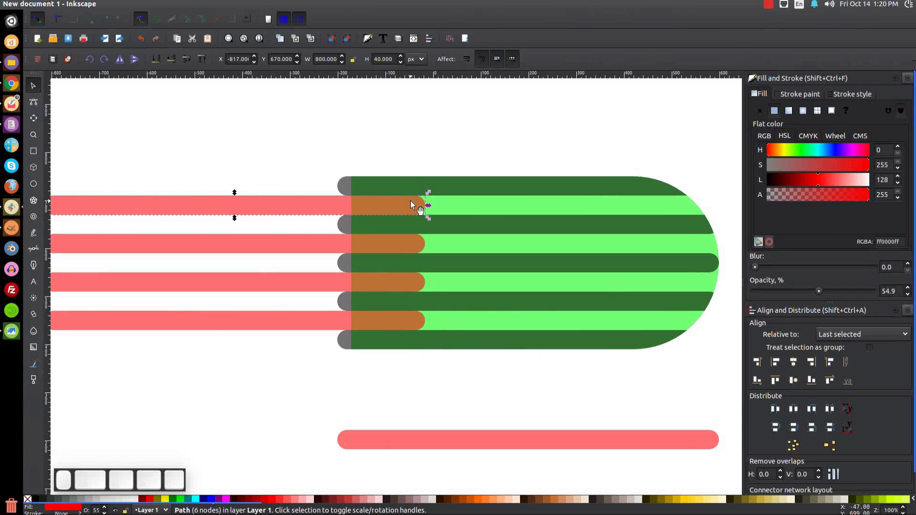
click(413, 244)
key(ctrl)
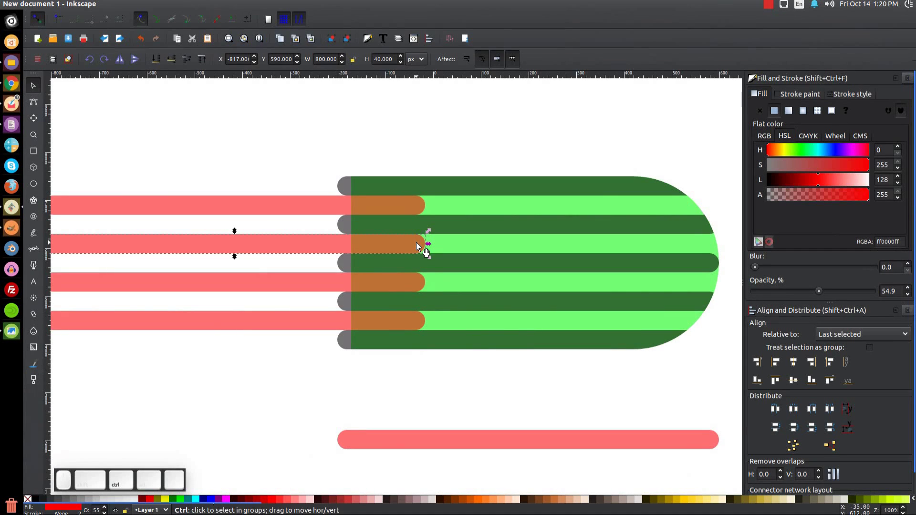
drag(416, 243, 400, 240)
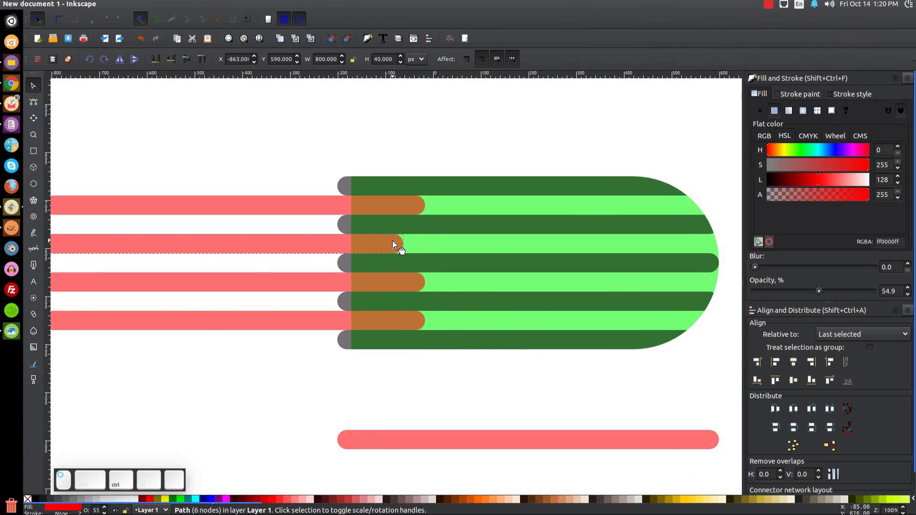
Shift the lowest red bar of the stack further left along its row, to X about -890 px.
key(ctrl)
ctrl+click(412, 324)
drag(412, 321, 374, 322)
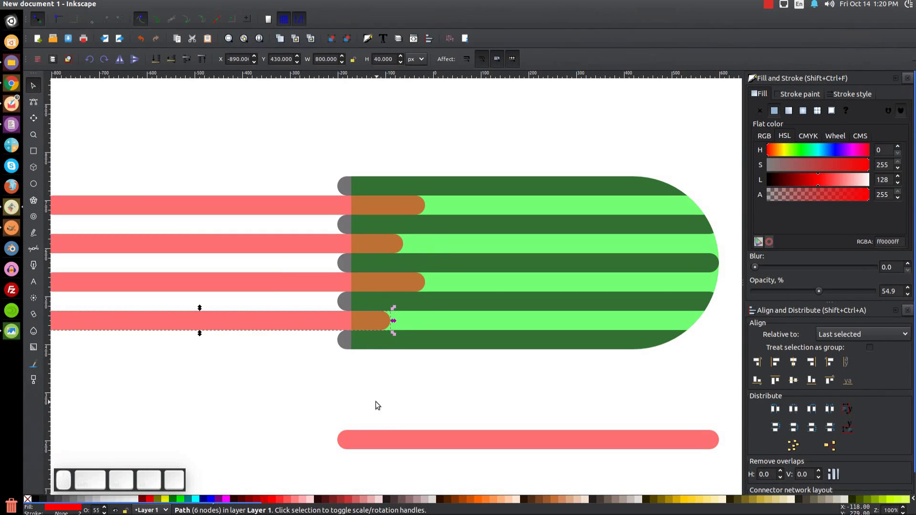
Merge the four staggered red bars of the stack into one path with Union.
shift+click(274, 275)
shift+click(281, 244)
shift+click(286, 201)
click(156, 4)
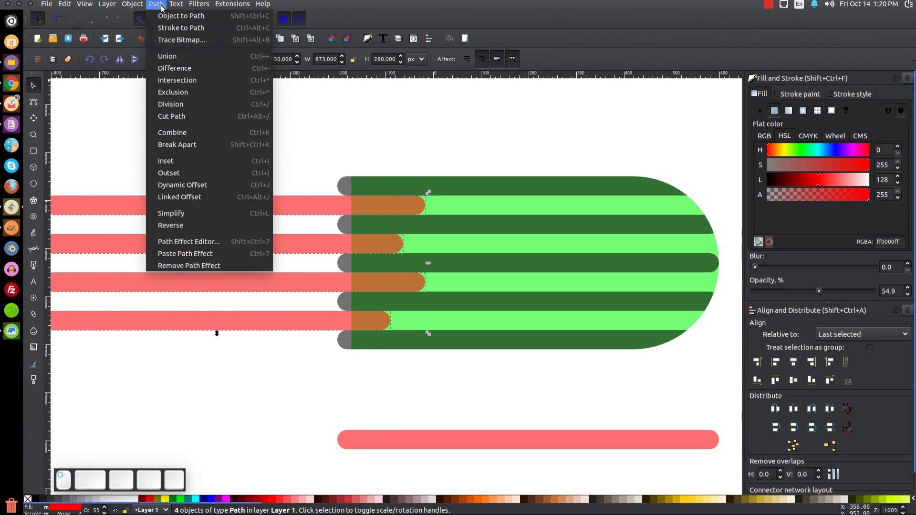
click(173, 56)
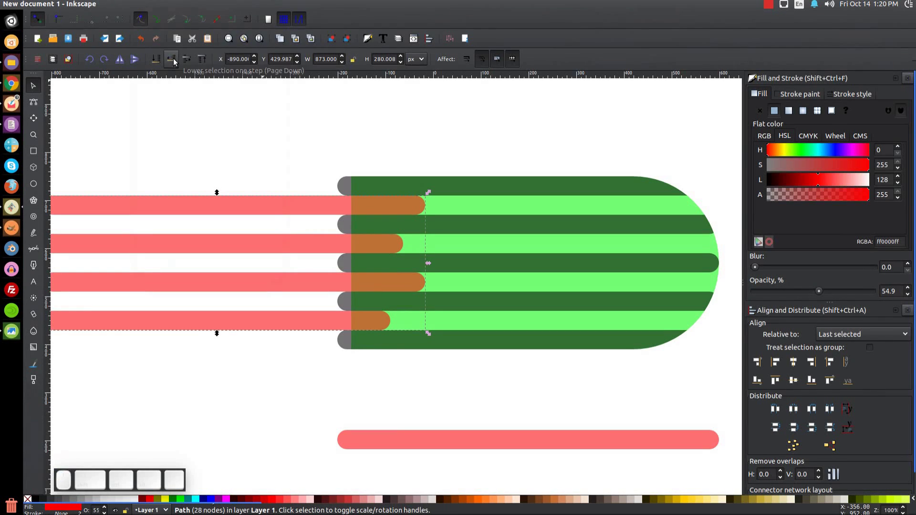
Cut the merged red bars out of the green head shape with Difference.
shift+click(700, 328)
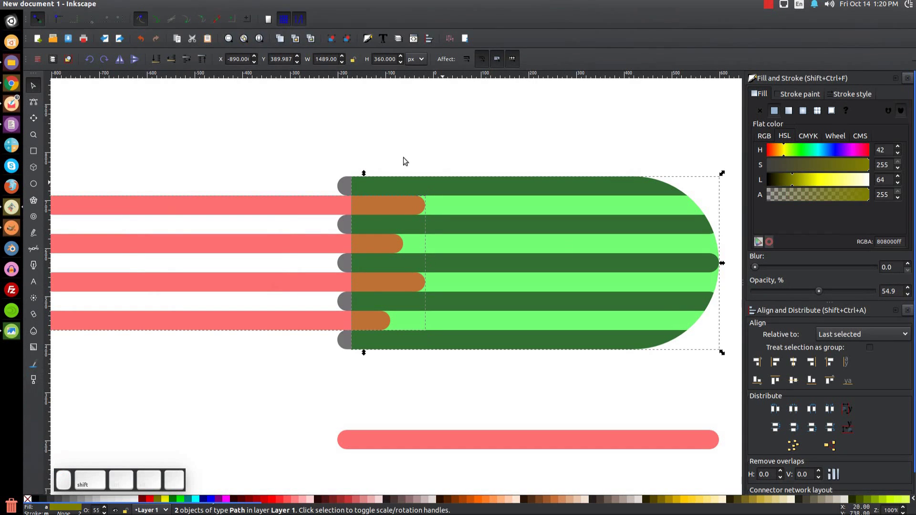
click(157, 4)
click(176, 68)
scroll(365, 343, right, 4)
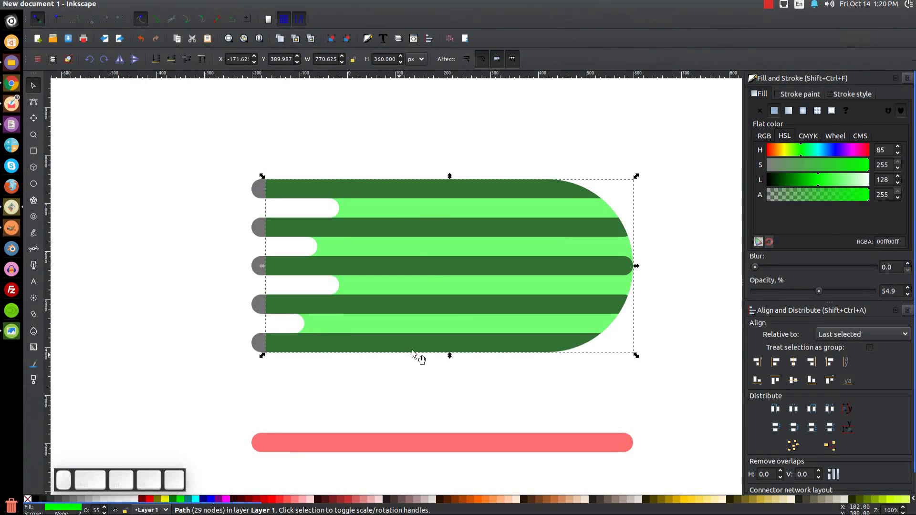
Break the combined dark bars apart into five separate paths and deselect them.
drag(435, 195, 376, 143)
key(ctrl+z)
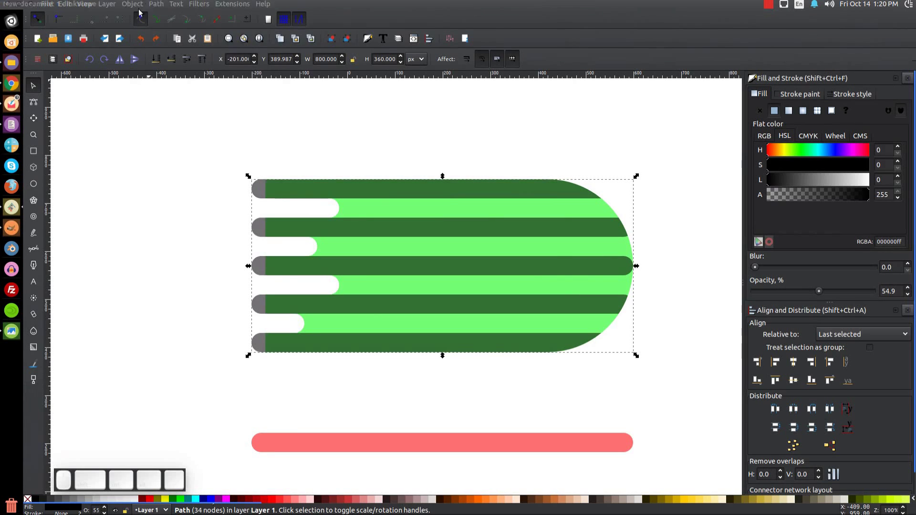
click(156, 3)
click(177, 144)
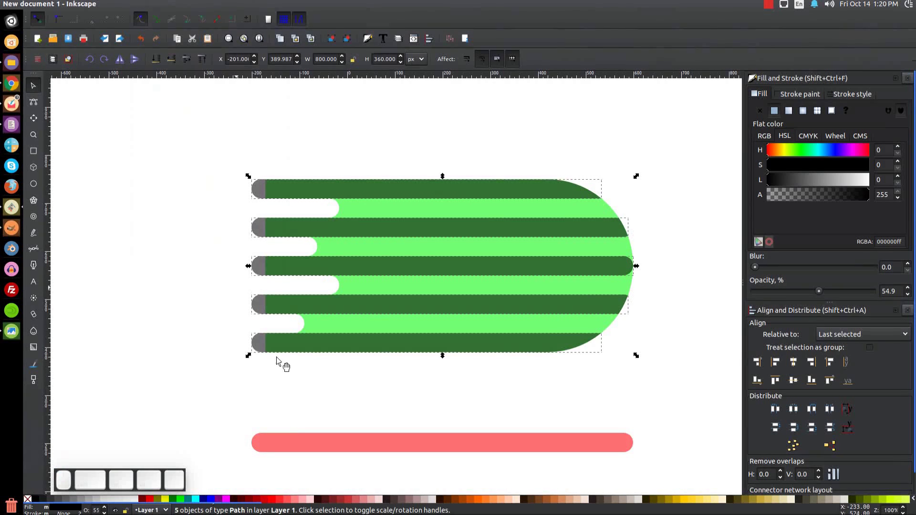
click(528, 394)
Consult the thumbnail.png reference, and place a duplicate of the spare red bar over the uppermost green gap at X about 30 px.
click(11, 331)
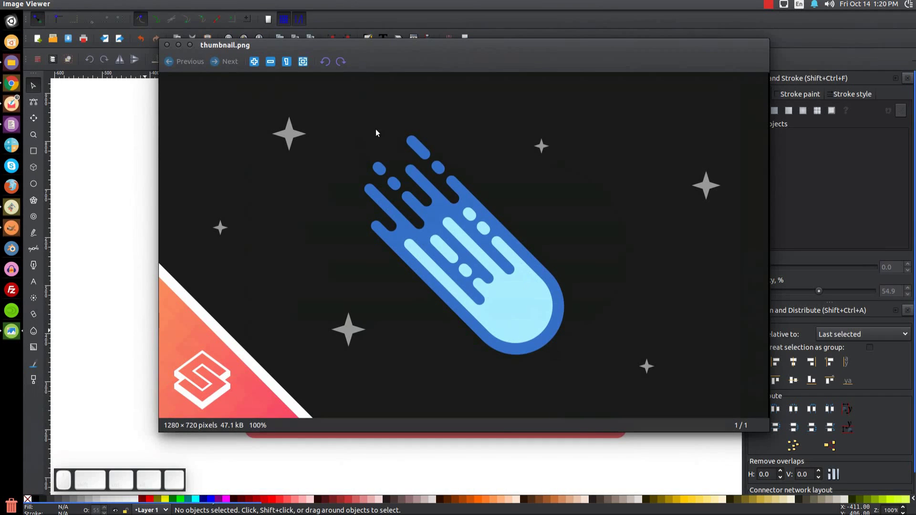
click(180, 45)
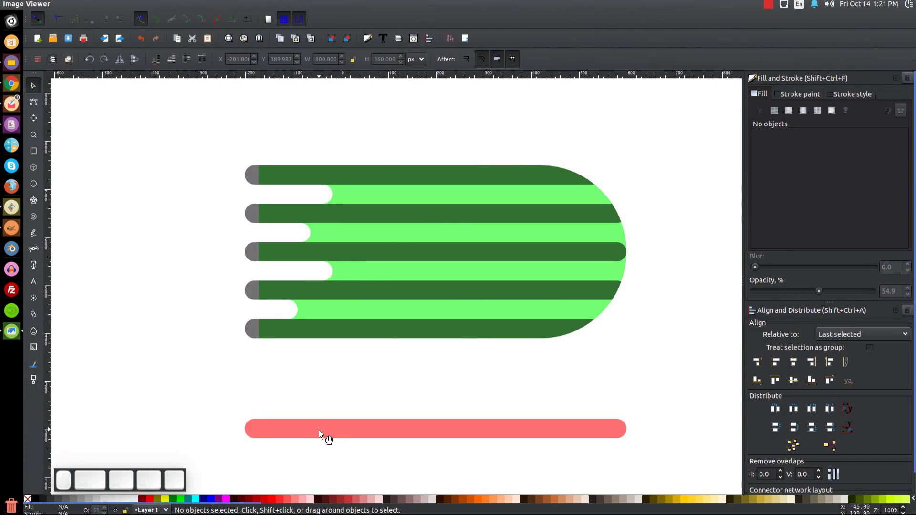
click(415, 432)
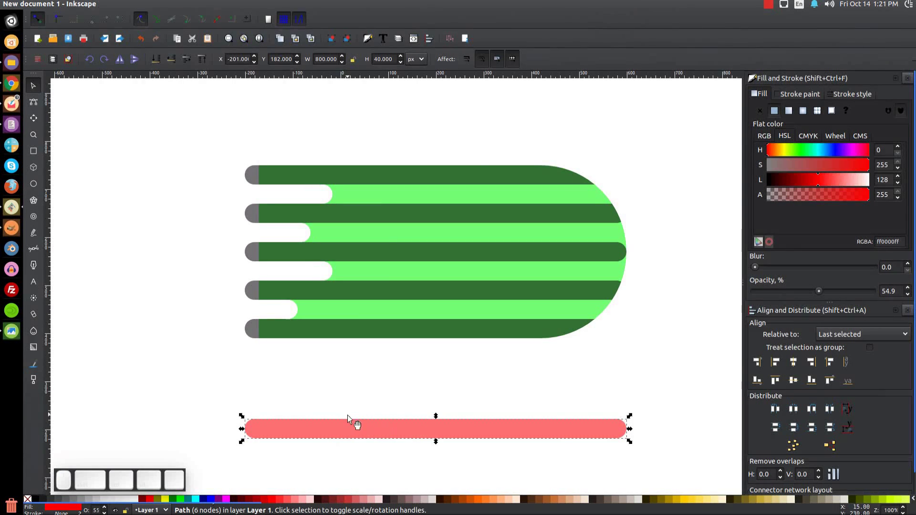
key(ctrl+d)
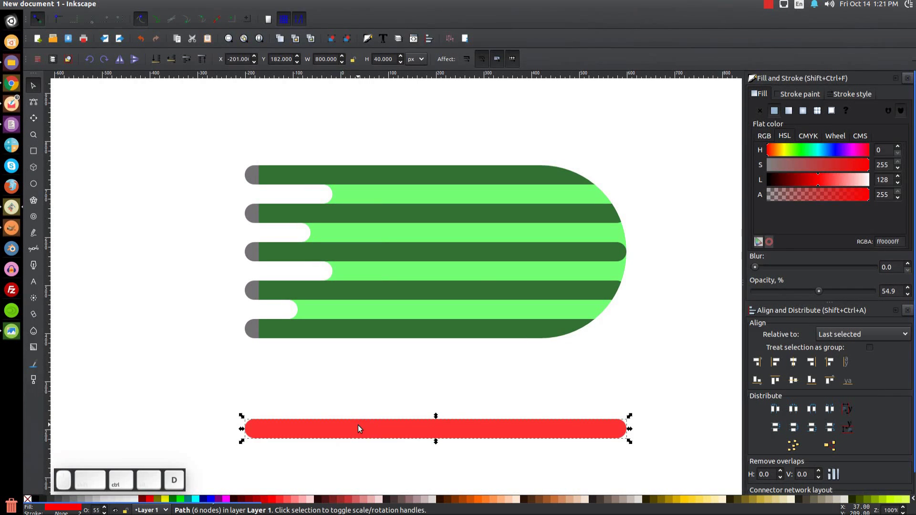
drag(358, 425, 425, 202)
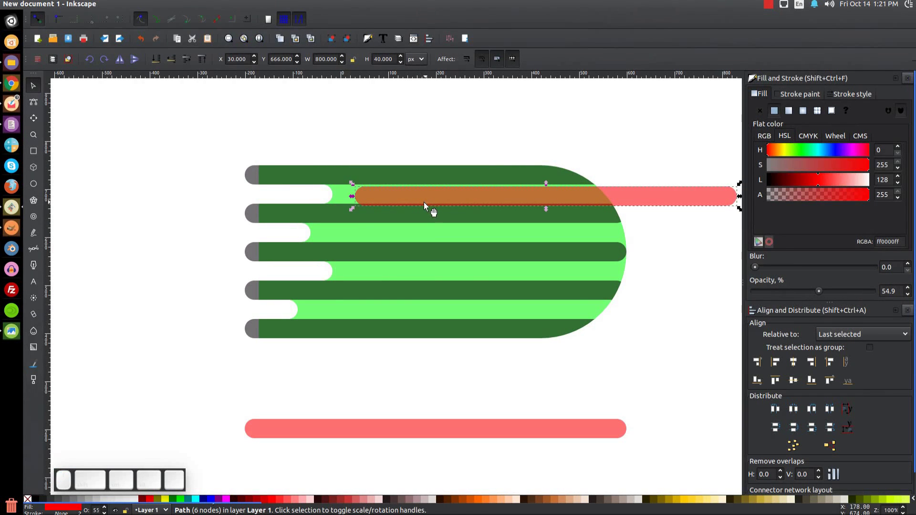
Align the red copy's top edge to the bottom edge of the topmost dark bar, and shift it left to X about 22 px.
shift+click(335, 175)
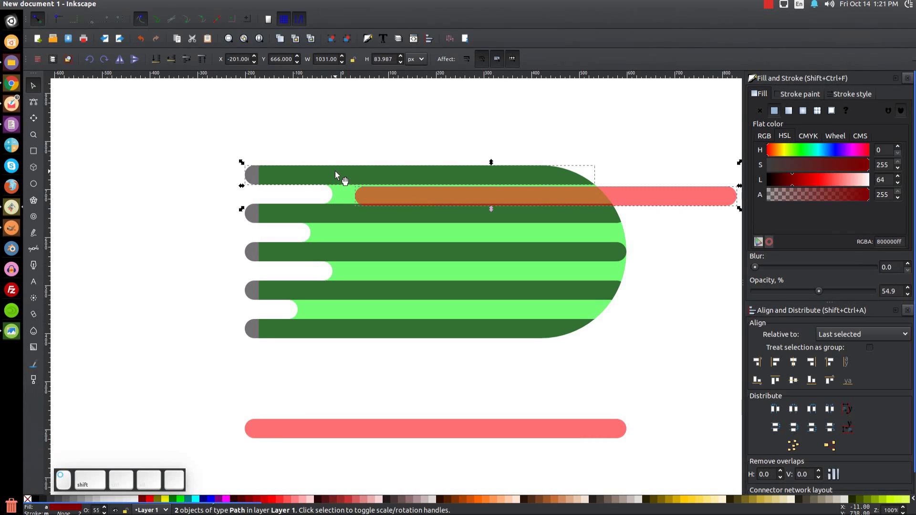
click(829, 380)
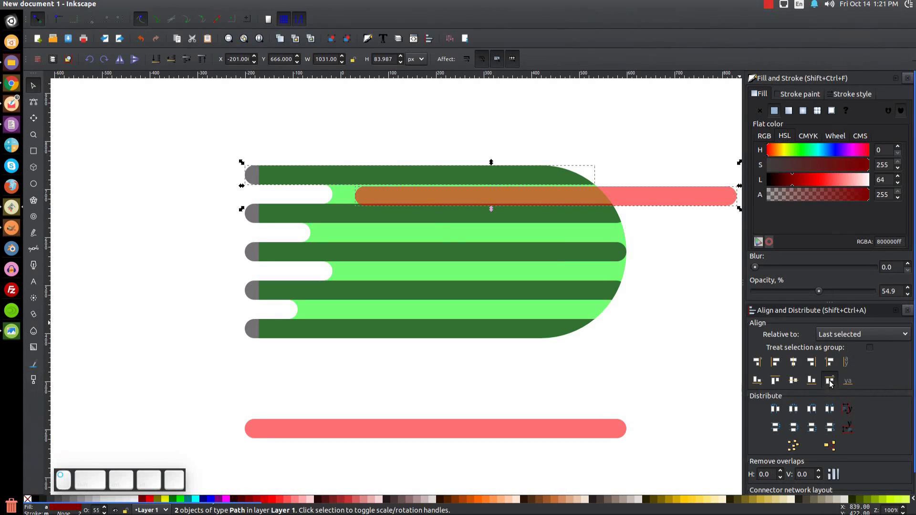
click(606, 130)
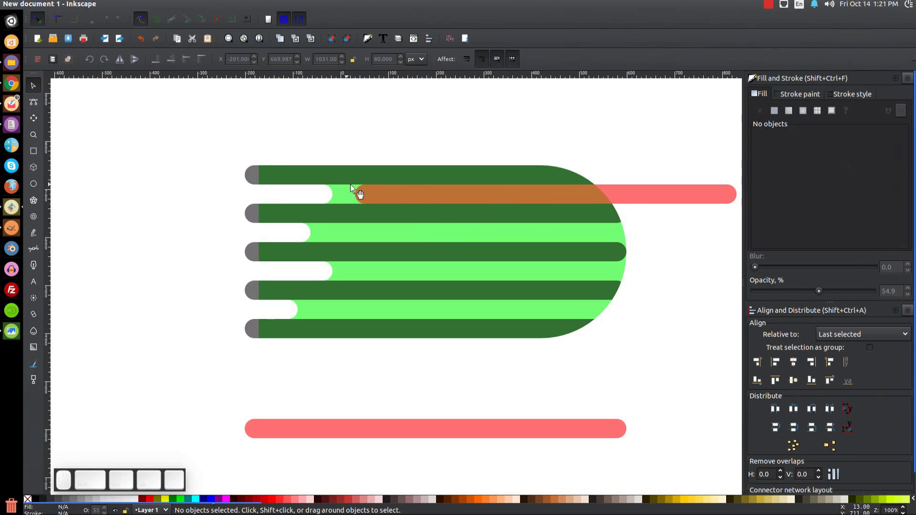
mouse_move(382, 196)
mouse_down()
mouse_move(353, 194)
mouse_move(376, 196)
mouse_up()
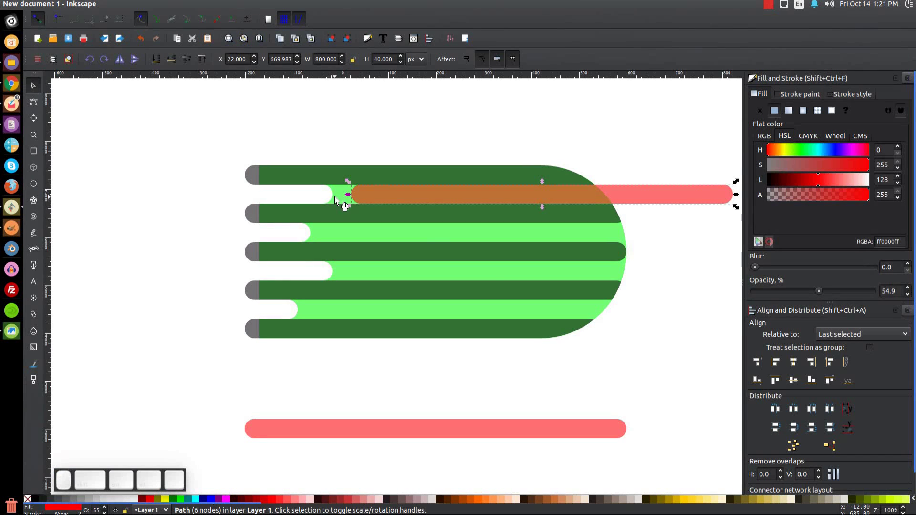
Shorten the red copy to about 436 px wide by moving its right-end nodes horizontally inside the green head.
drag(566, 288, 493, 287)
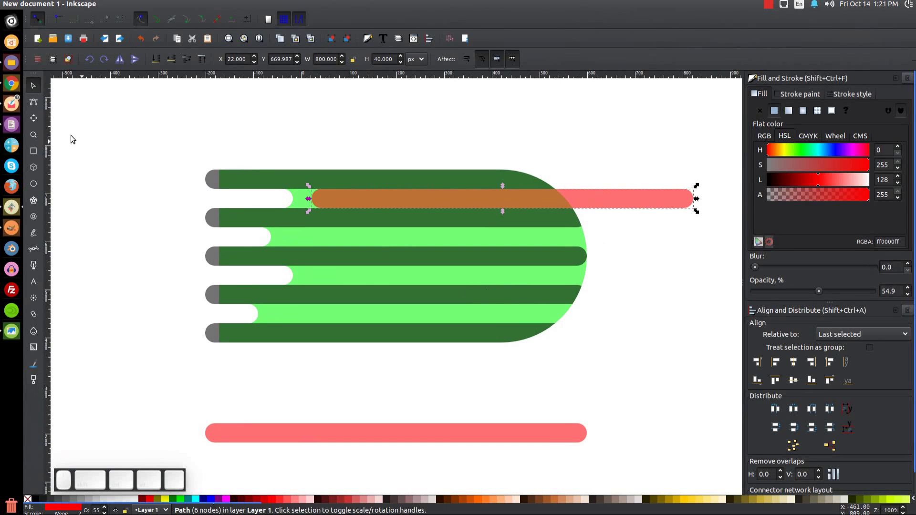
click(33, 101)
drag(719, 243, 656, 152)
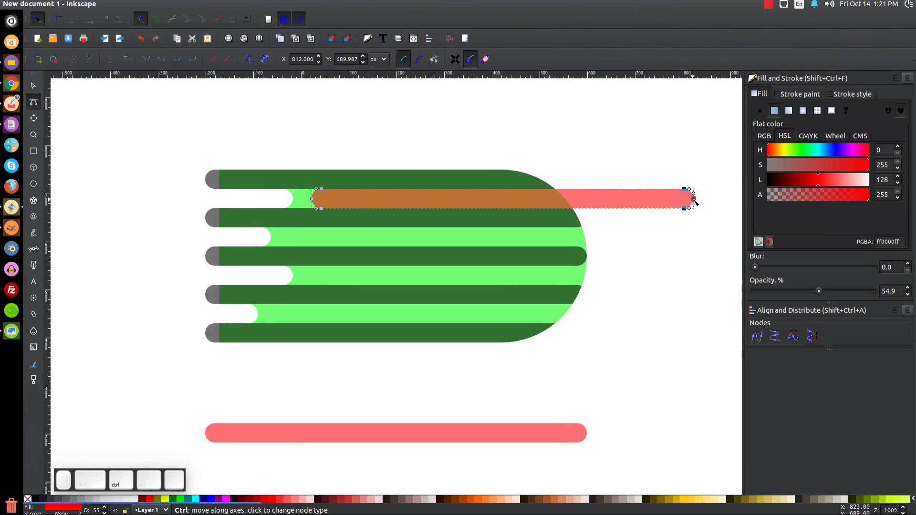
drag(694, 200, 521, 196)
click(34, 85)
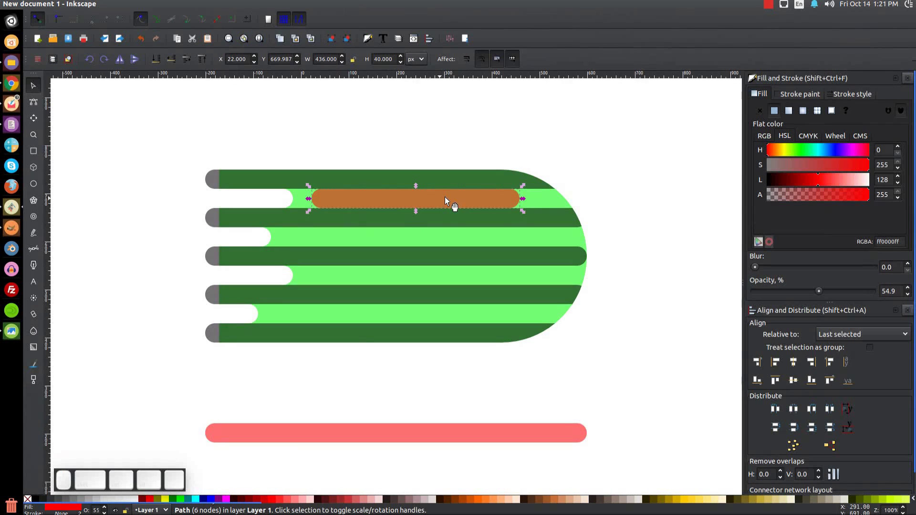
Duplicate the shortened red bar and align the copy's top edge to the bottom edge of the fourth dark bar.
key(ctrl+d)
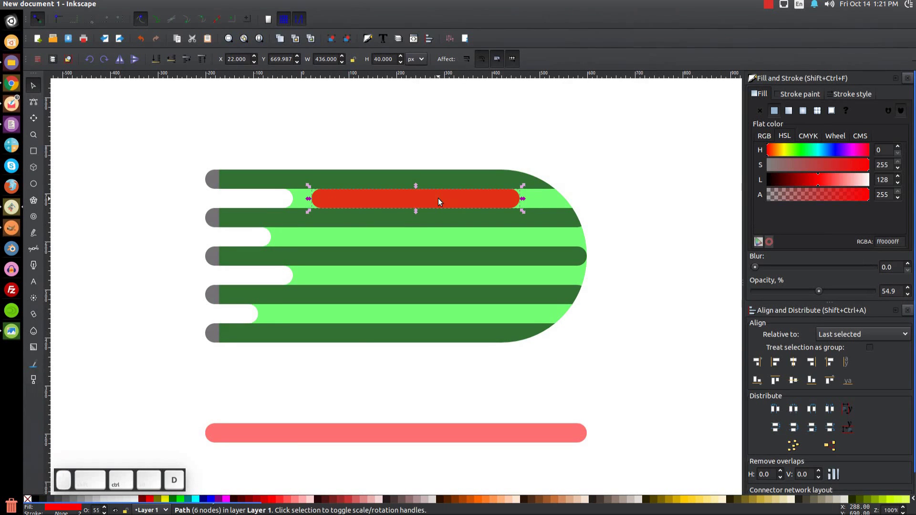
shift+click(399, 295)
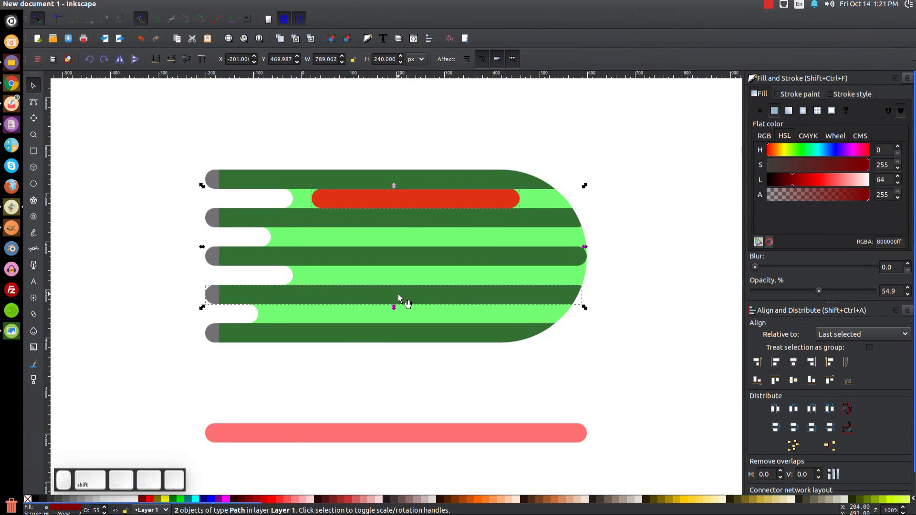
click(828, 381)
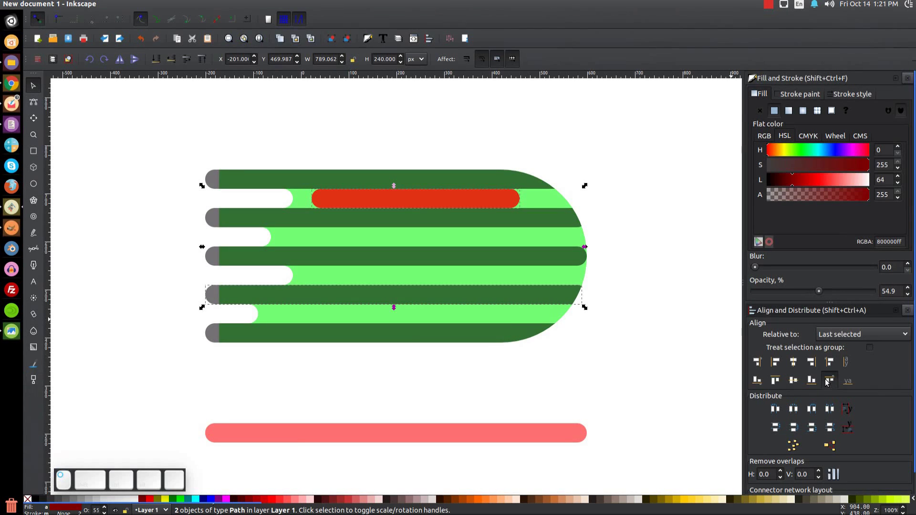
click(663, 321)
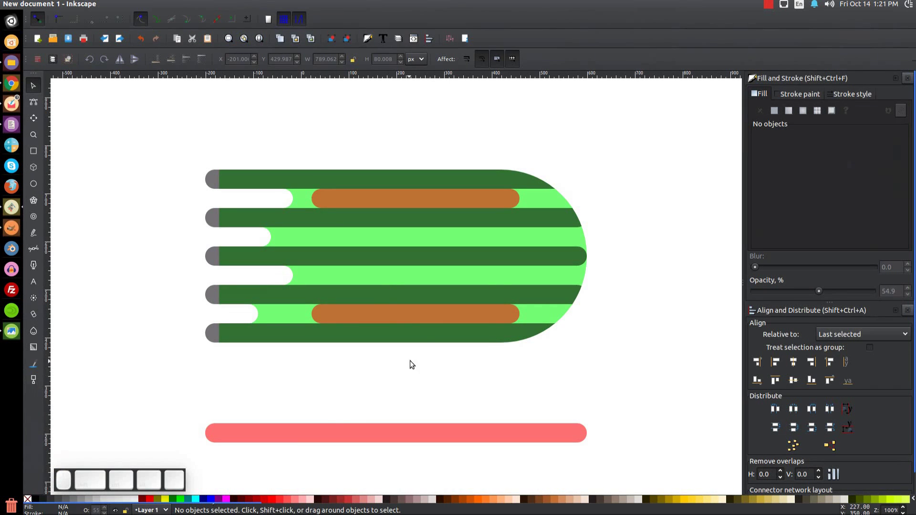
Select both short red bars to read their combined height, and draw a blue circle about 172 px across overlapping the topmost dark bar.
click(485, 314)
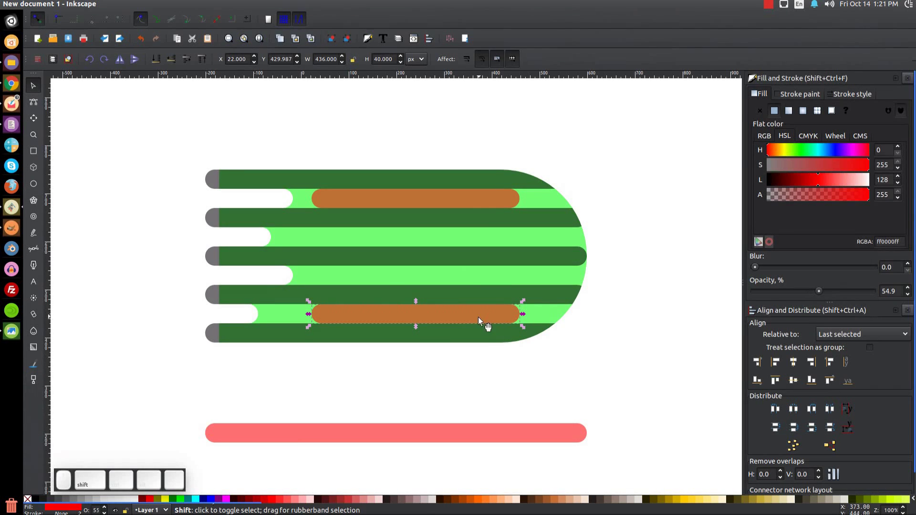
shift+click(479, 197)
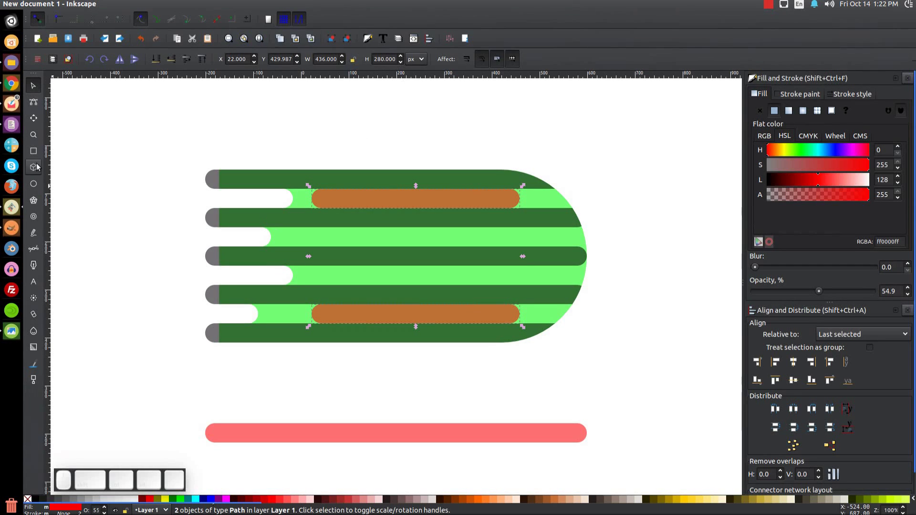
click(37, 187)
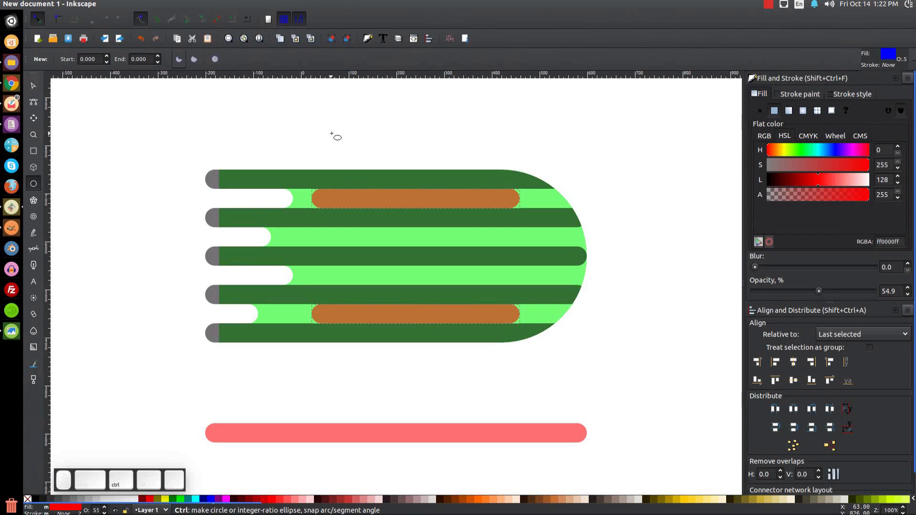
drag(318, 144, 359, 184)
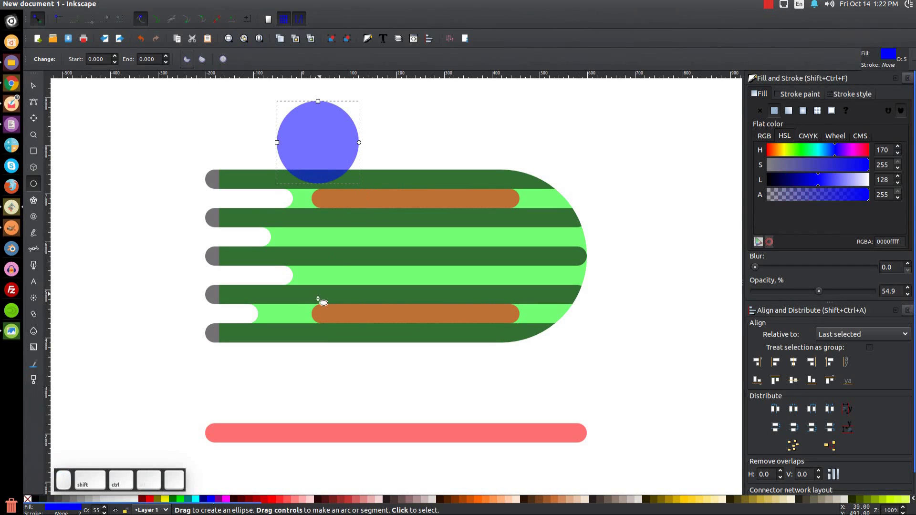
click(33, 85)
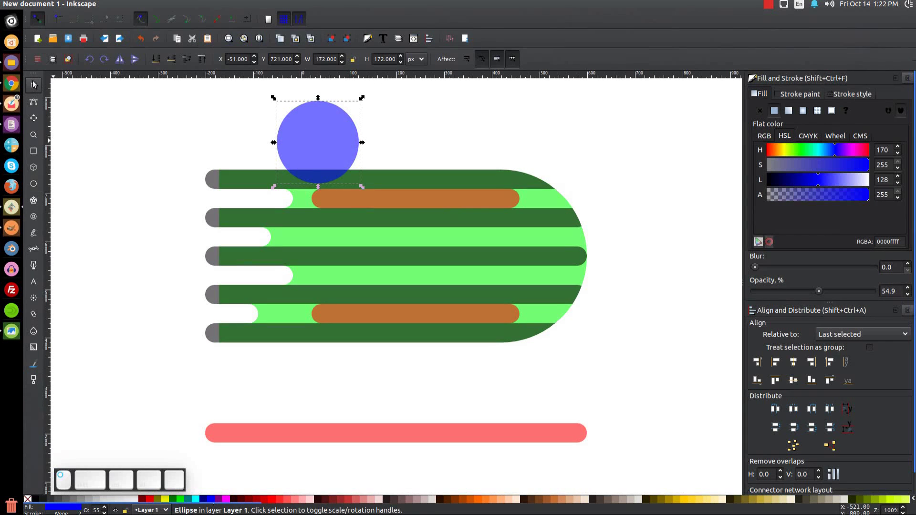
Lock the circle's width-to-height ratio and set its height to 280 px.
click(351, 60)
click(374, 59)
drag(374, 59, 396, 60)
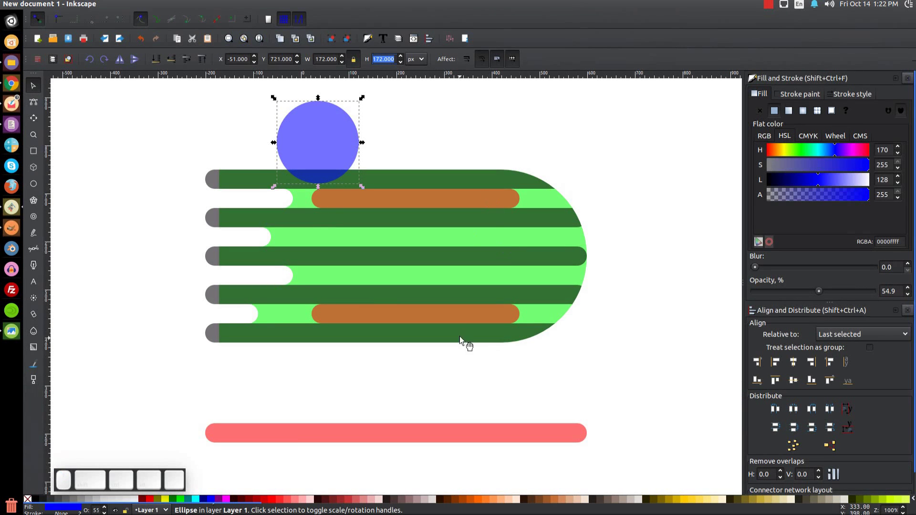
text(280)
key(Return)
Place the circle over the short red bars' right ends at X about 268 px, its top edge aligned with the upper bar's.
drag(368, 104, 511, 244)
key(shift)
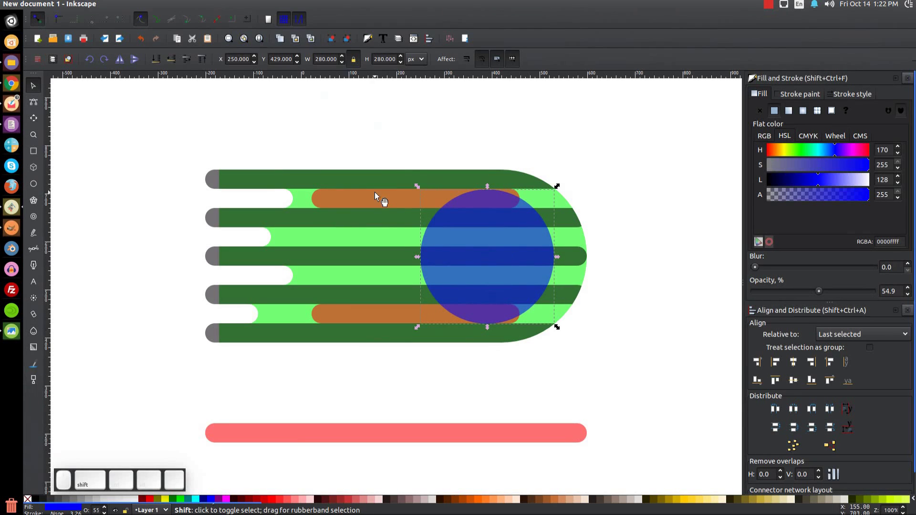
shift+click(383, 198)
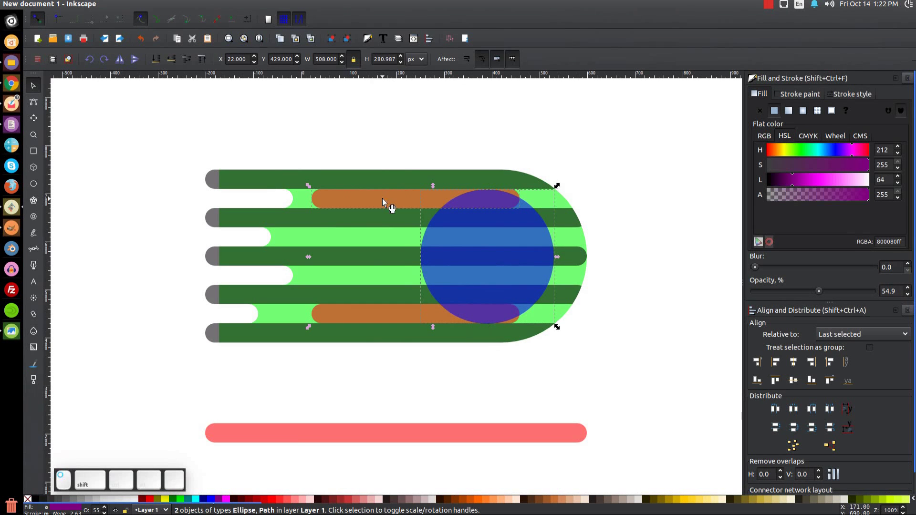
click(775, 382)
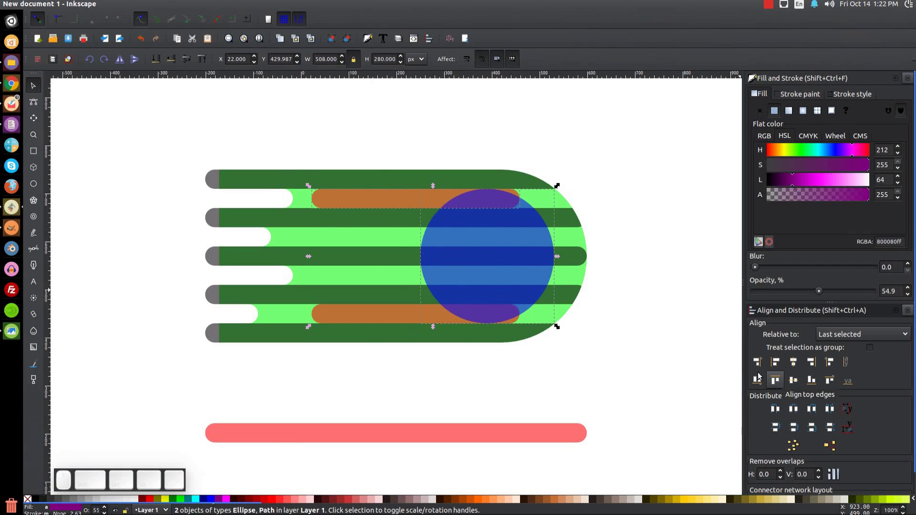
click(641, 205)
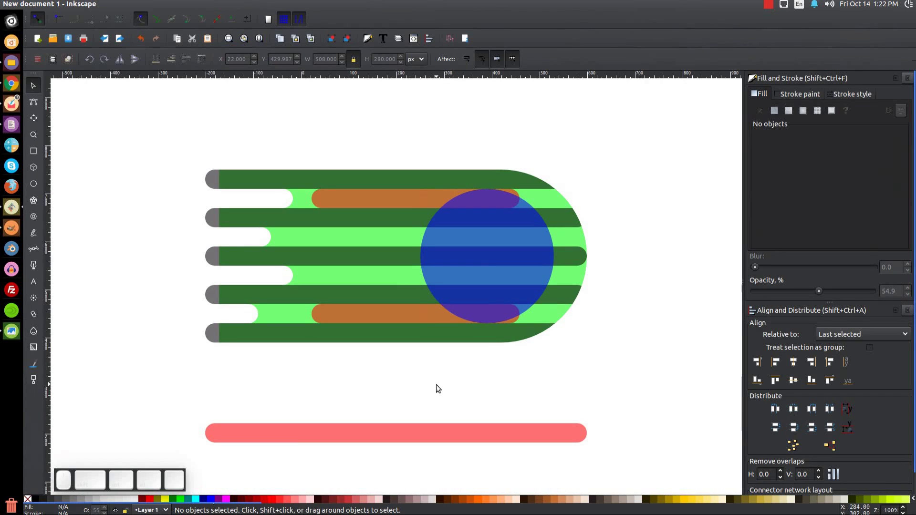
click(467, 253)
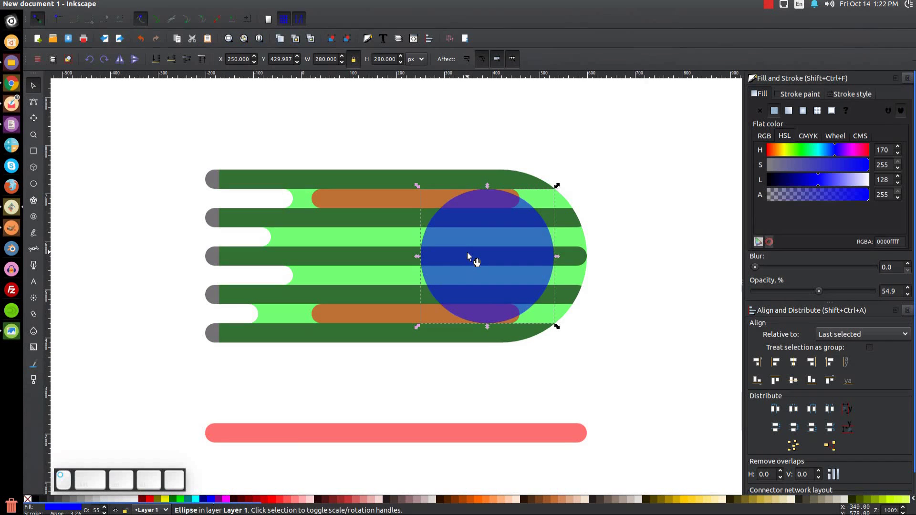
drag(465, 249, 473, 248)
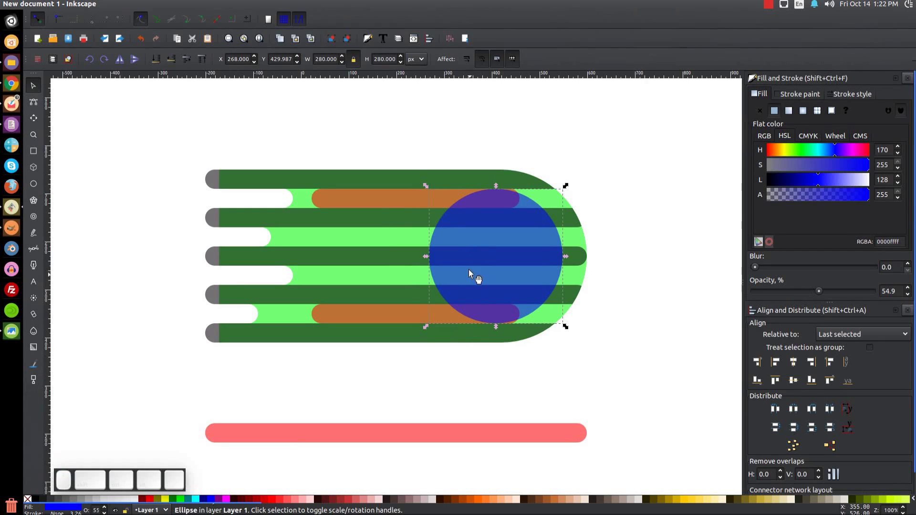
Shorten the upper short red bar by moving its right-end nodes left to about X 411 px.
ctrl+scroll(497, 326, up, 3)
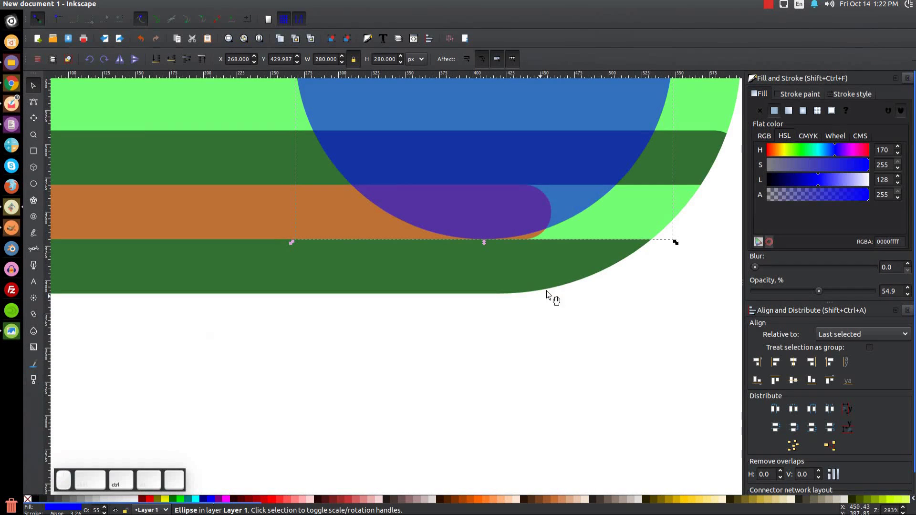
ctrl+scroll(499, 239, down, 3)
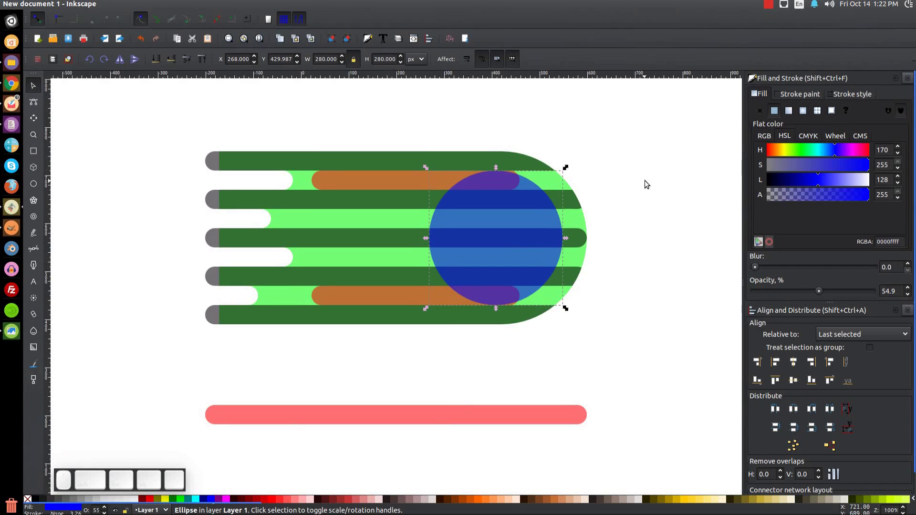
scroll(646, 180, up, 2)
click(660, 187)
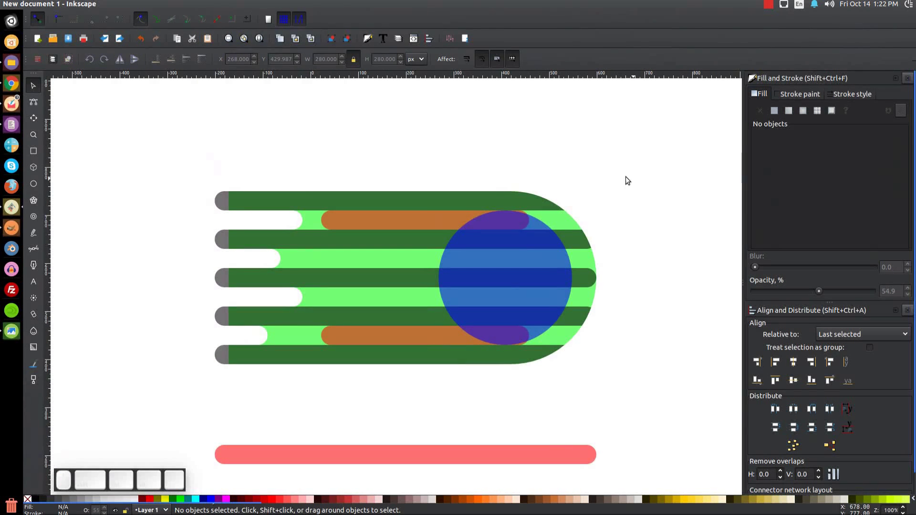
click(34, 102)
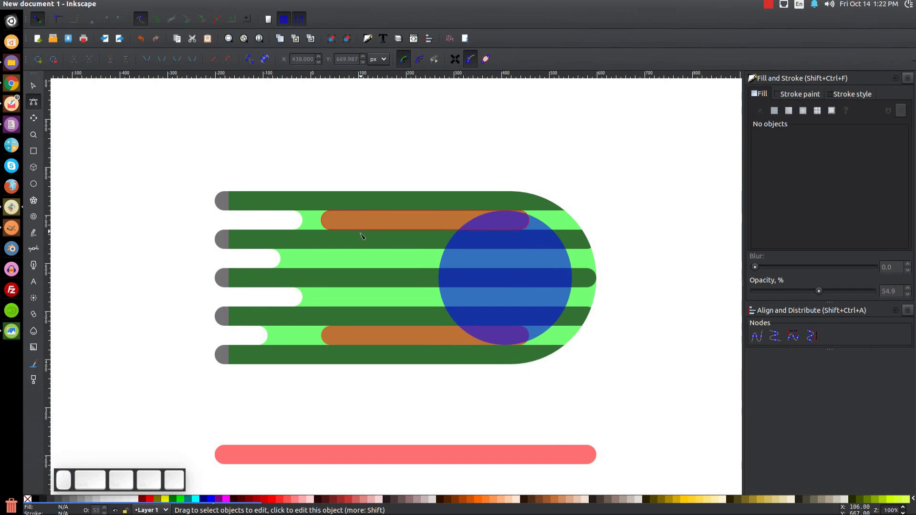
click(408, 220)
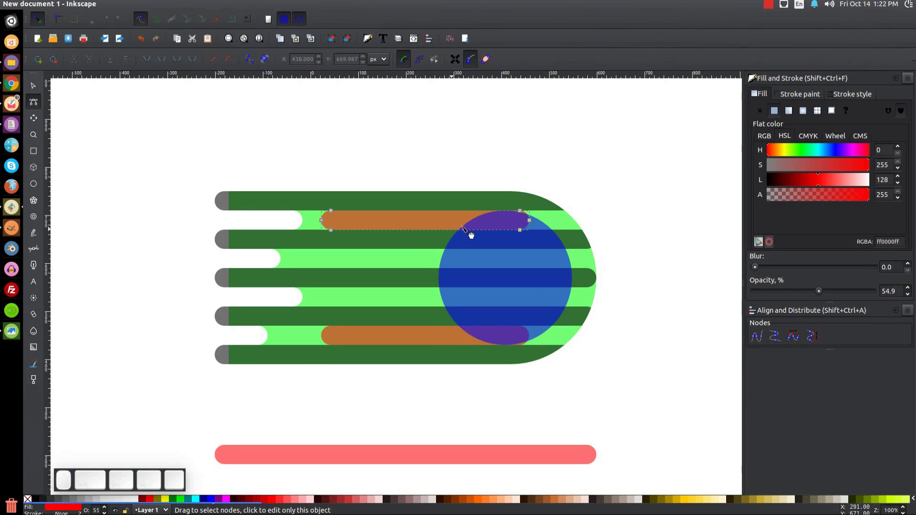
drag(501, 141, 545, 272)
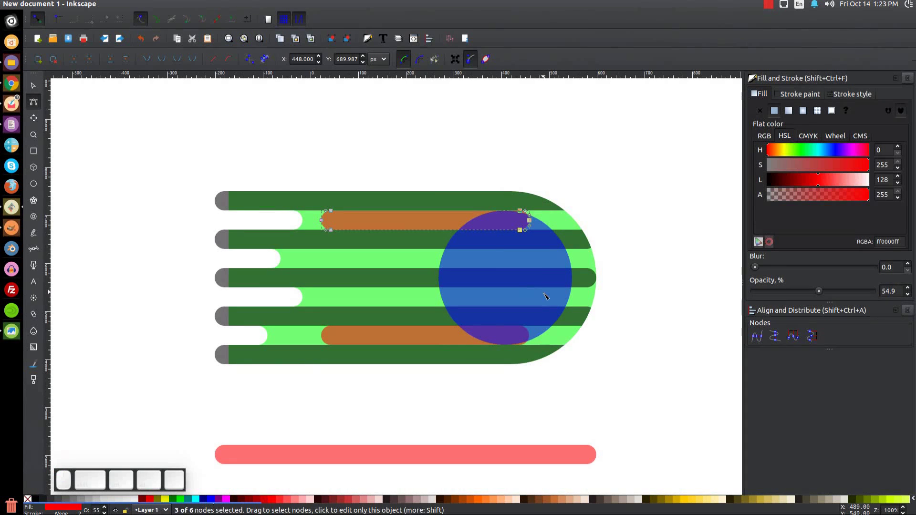
drag(531, 221, 515, 228)
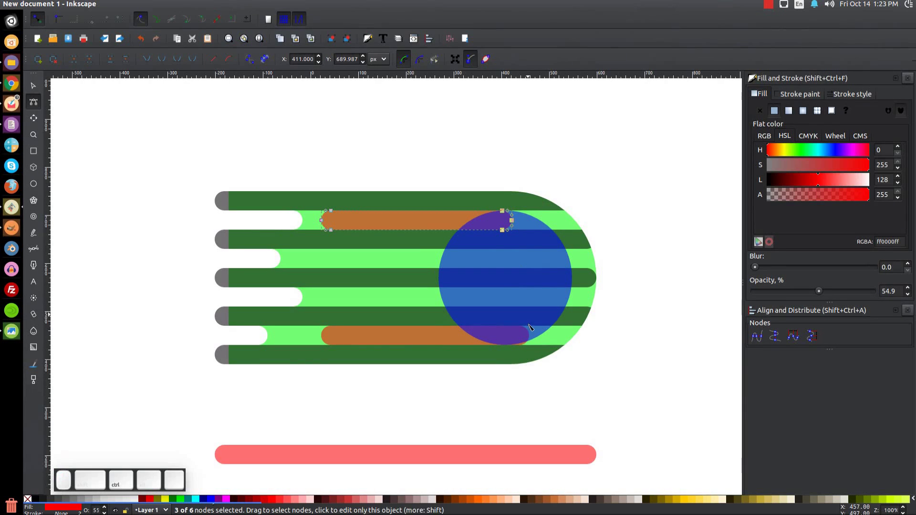
Shorten the lower short red bar from its right end to a width of about 400 px.
click(385, 337)
drag(581, 404, 495, 286)
click(529, 336)
mouse_move(530, 336)
mouse_down()
mouse_move(504, 337)
mouse_move(513, 337)
mouse_up()
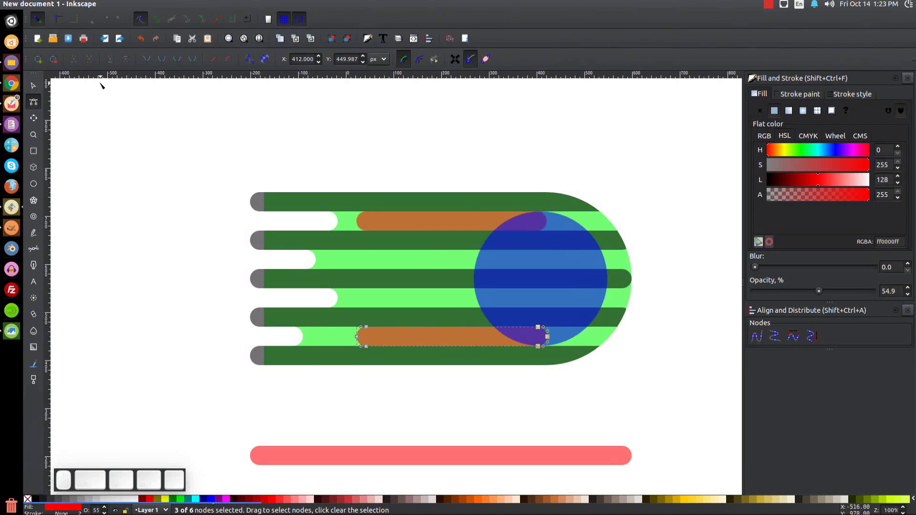
click(32, 85)
scroll(406, 215, down, 2)
scroll(406, 215, right, 2)
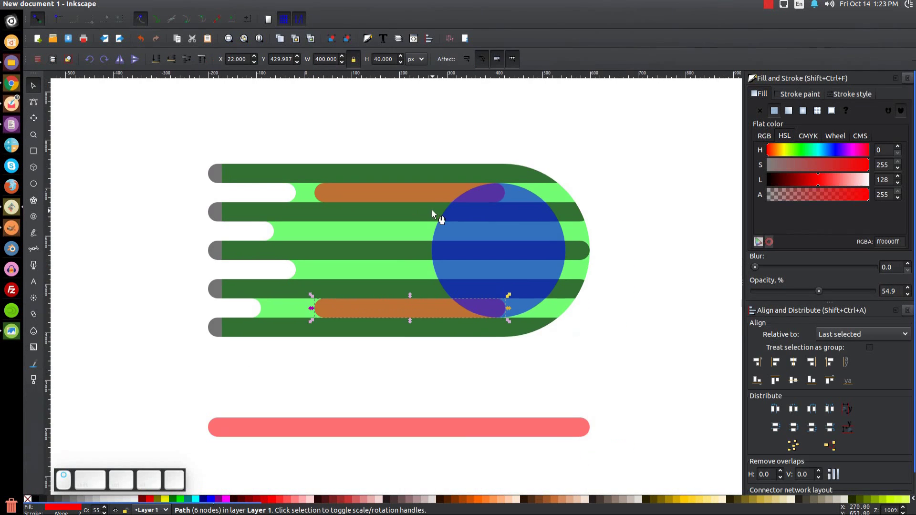
Duplicate the long red bar below the comet and align the copy's top edge to the second dark bar's bottom edge.
click(504, 427)
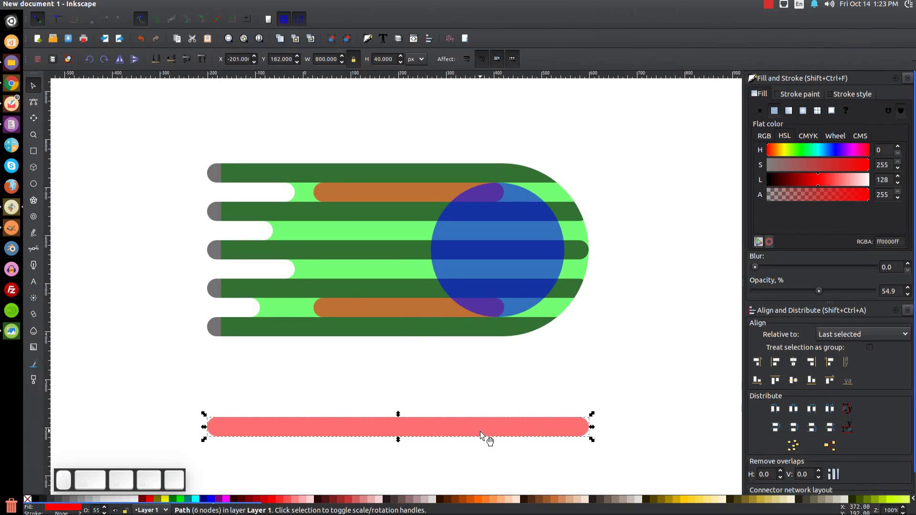
key(ctrl+d)
drag(434, 430, 511, 232)
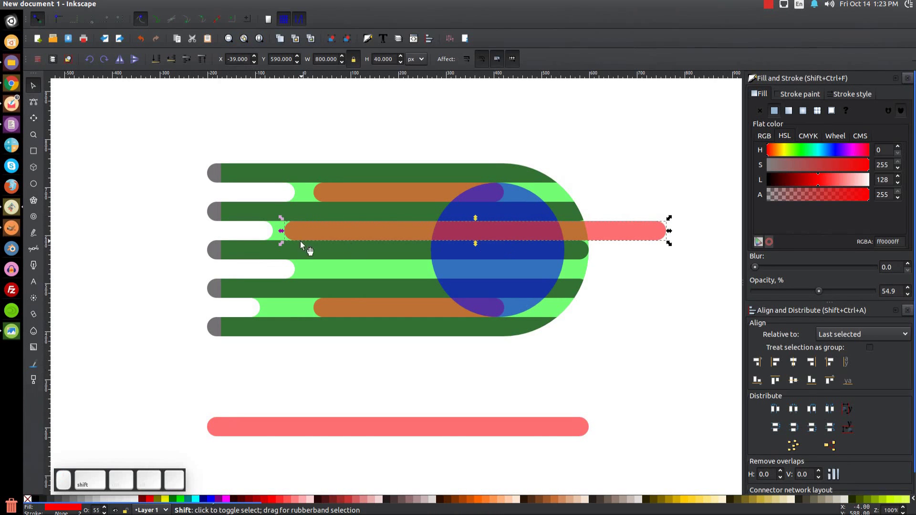
shift+click(299, 210)
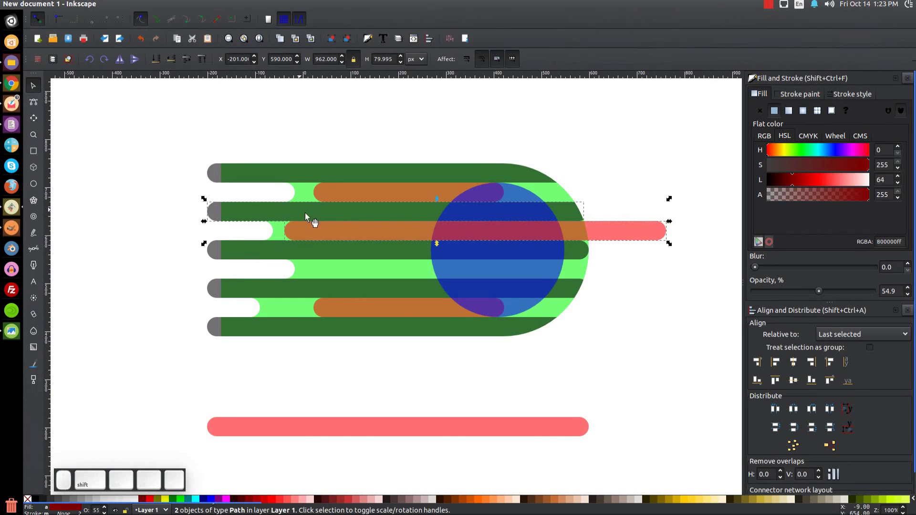
click(830, 381)
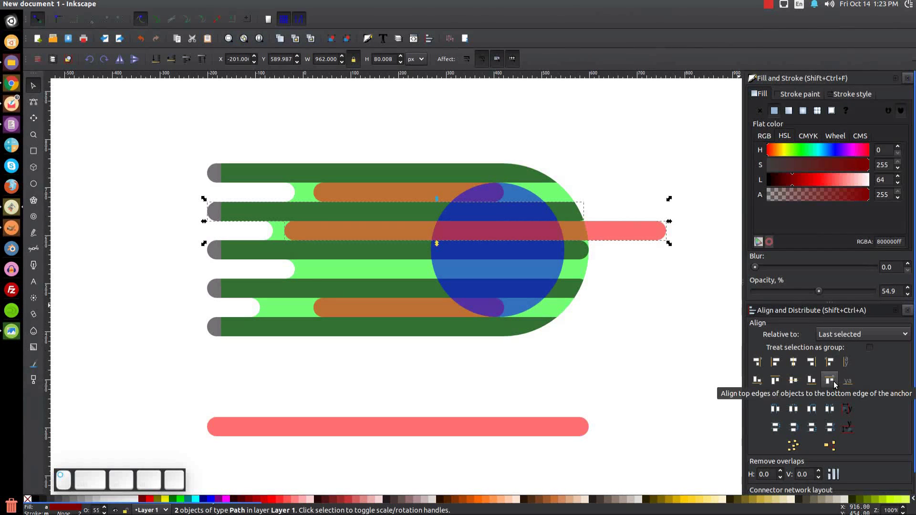
click(659, 280)
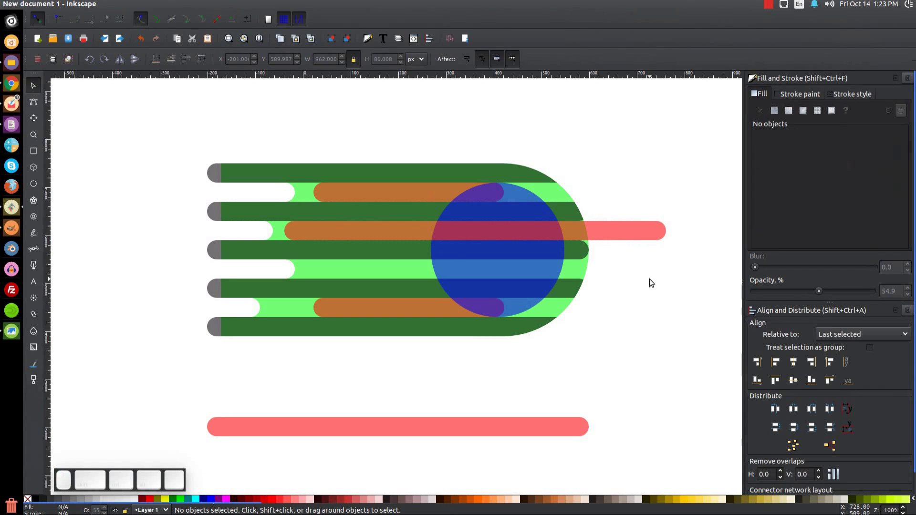
Shorten the new bar from its right end into a pill about 63 px wide, and check the reference comet image.
click(35, 105)
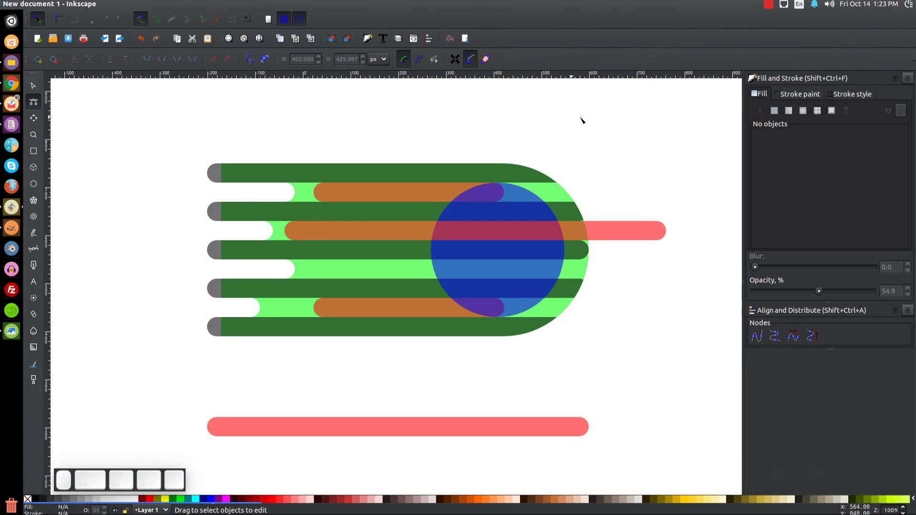
click(631, 233)
drag(705, 292, 630, 172)
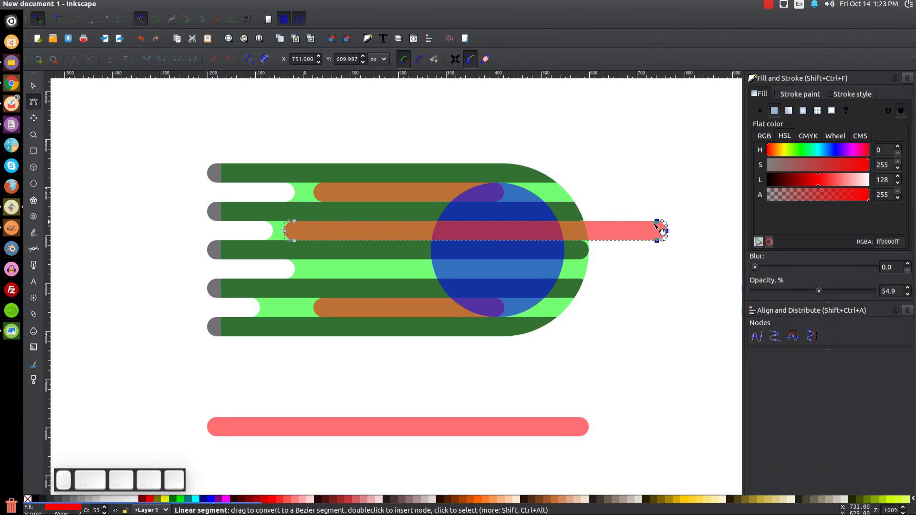
drag(659, 229, 318, 235)
key(alt+Tab)
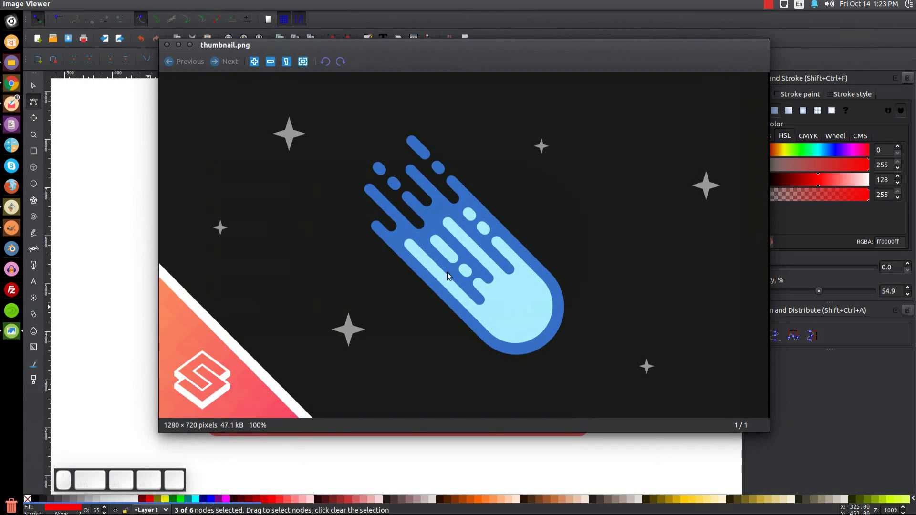
click(179, 45)
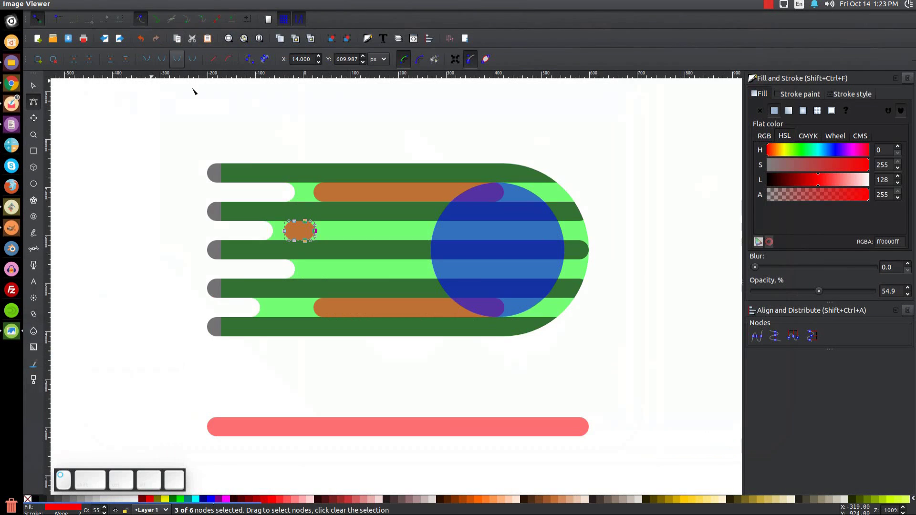
click(34, 85)
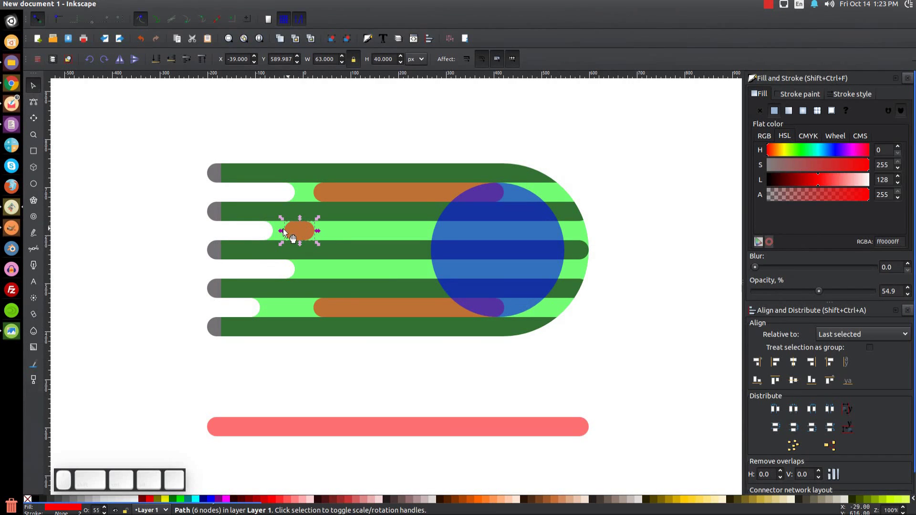
Duplicate the small pill twice along its row, placing the first copy at X 41 px and the second farther right.
key(Home)
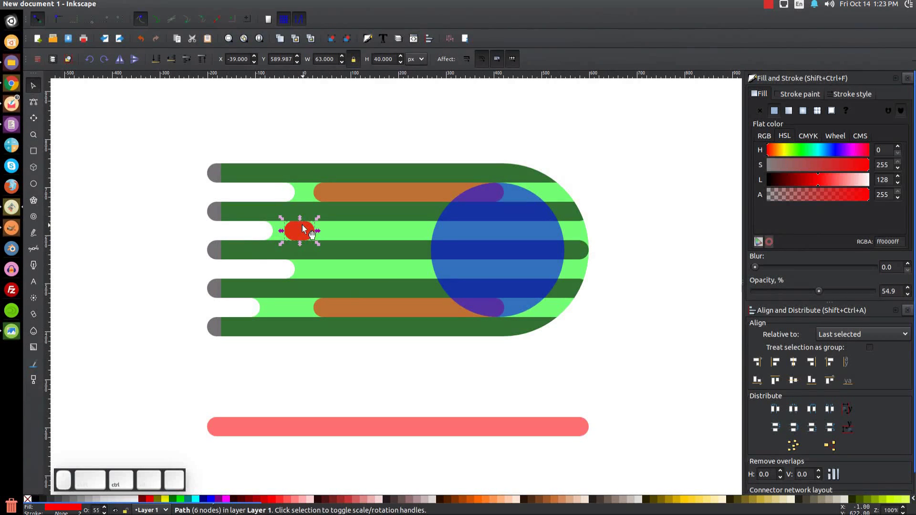
drag(300, 228, 338, 229)
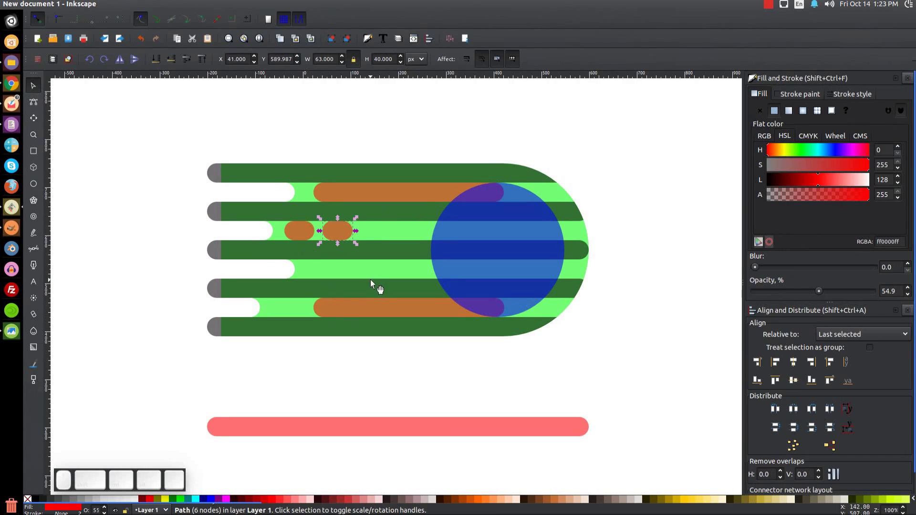
key(Home)
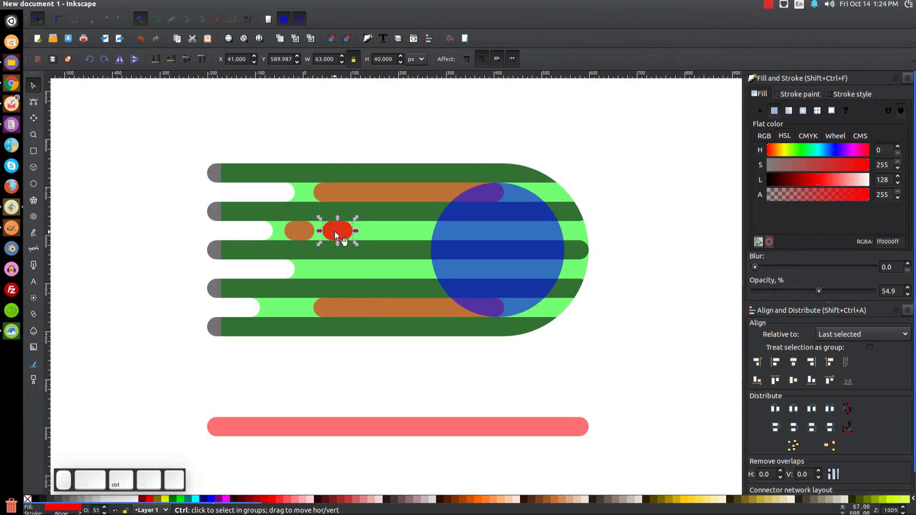
drag(334, 230, 374, 233)
Extend the third pill from its right end into the blue circle, moving the end nodes to about X 358 px.
click(33, 101)
drag(408, 262, 377, 200)
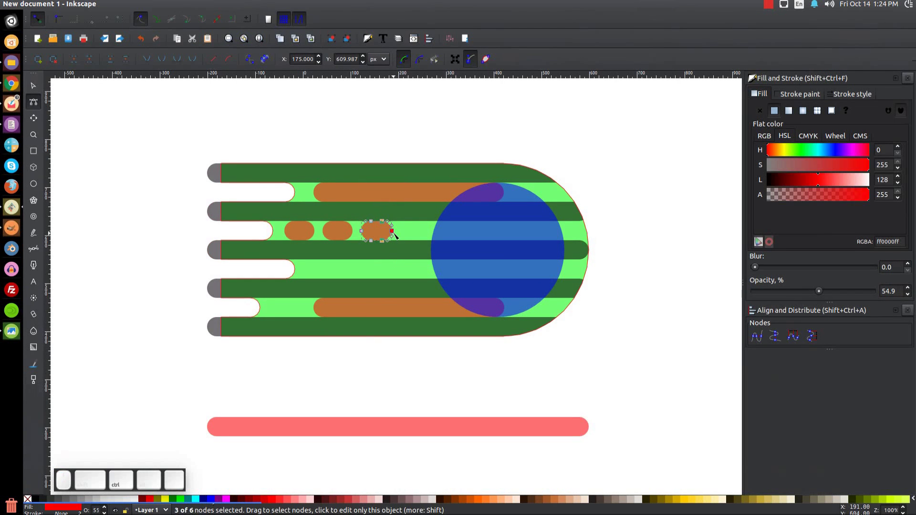
drag(392, 232, 481, 233)
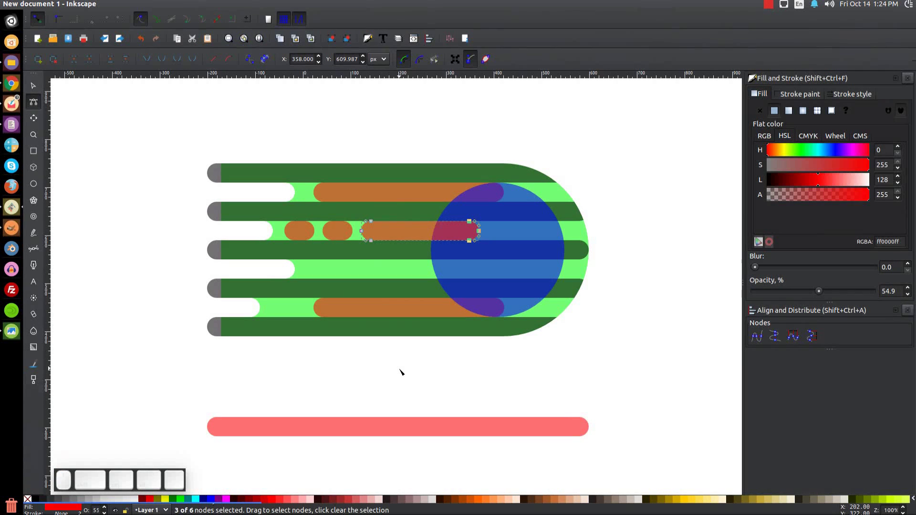
click(34, 85)
Duplicate the lowest short red bar and align the copy's top edge to the third dark bar's bottom edge.
click(390, 312)
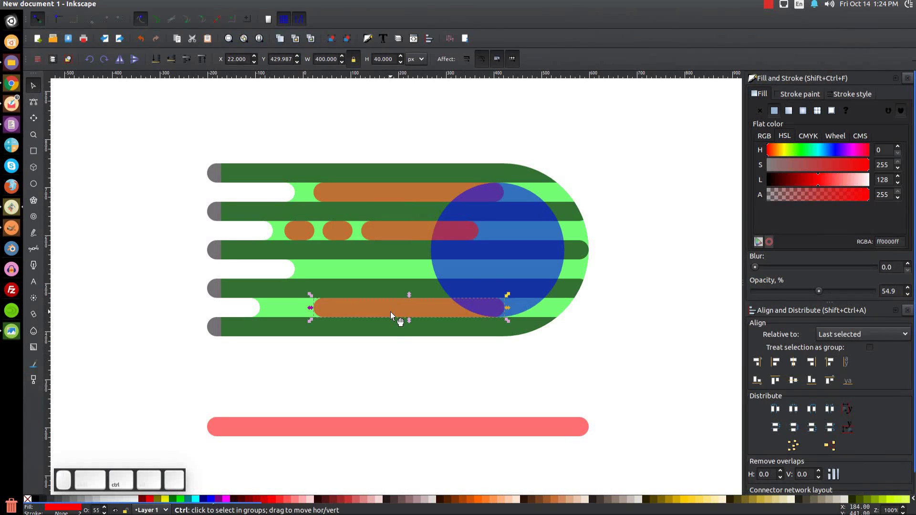
shift+click(372, 254)
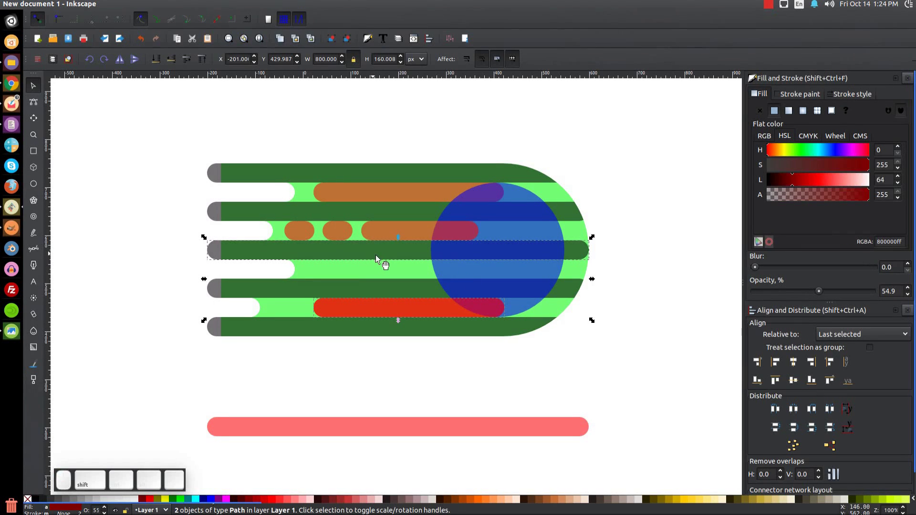
click(830, 381)
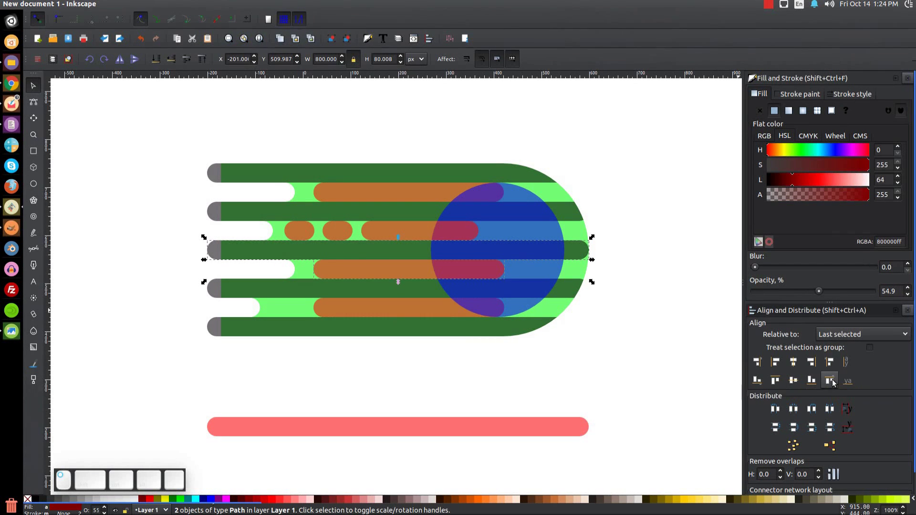
click(649, 362)
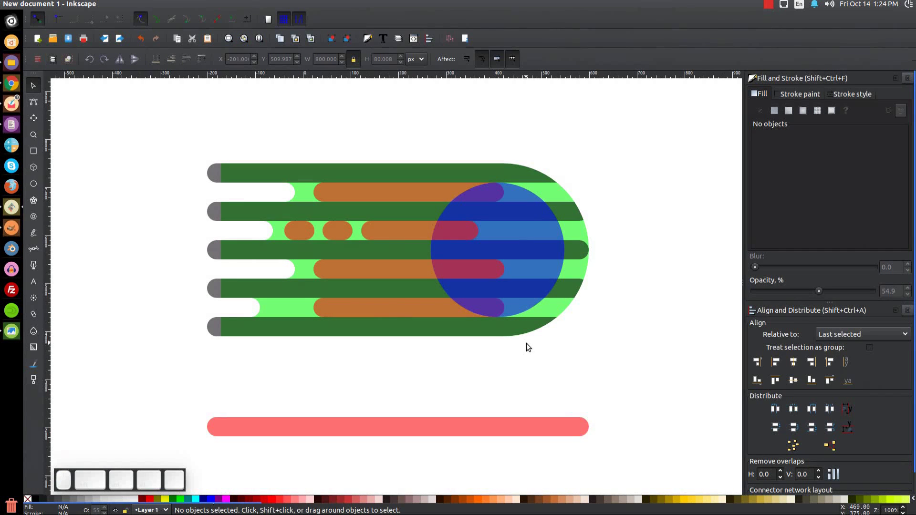
Shorten the lowest short red bar from its left end to a width of about 215 px.
click(394, 313)
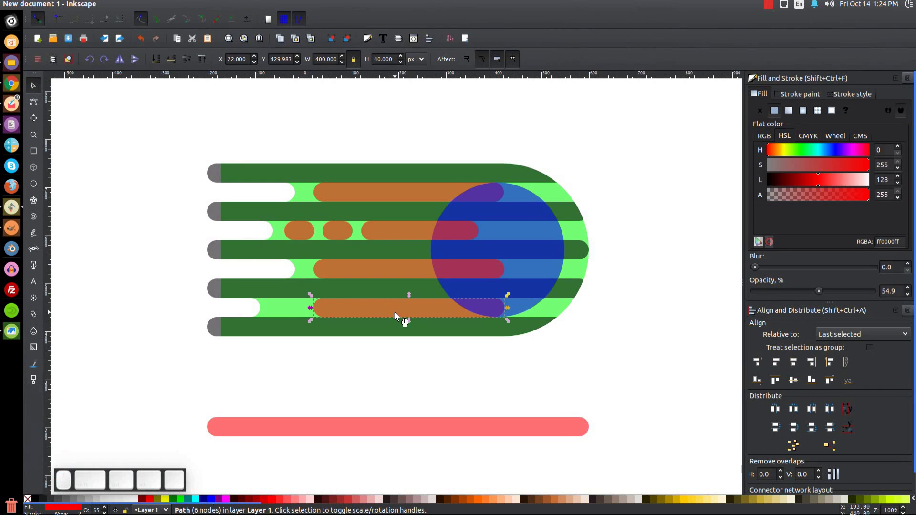
click(33, 101)
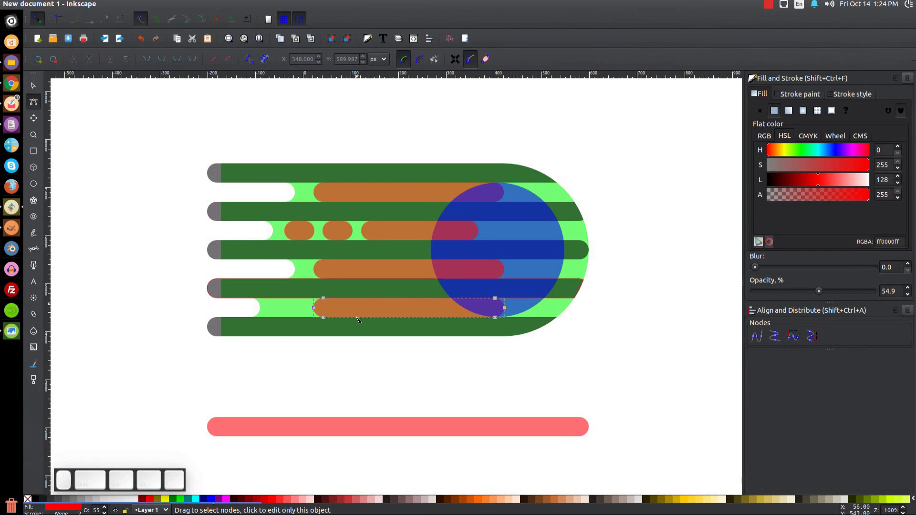
drag(347, 382, 287, 290)
drag(326, 320, 415, 327)
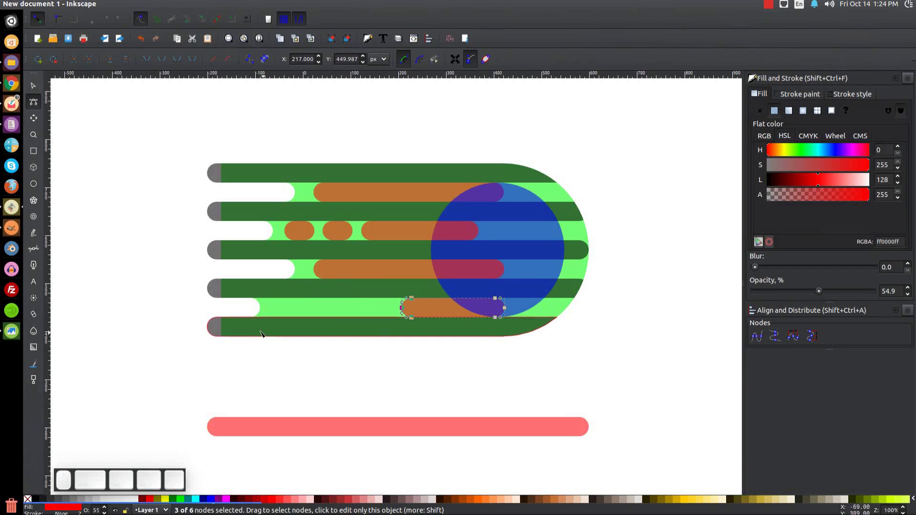
click(35, 87)
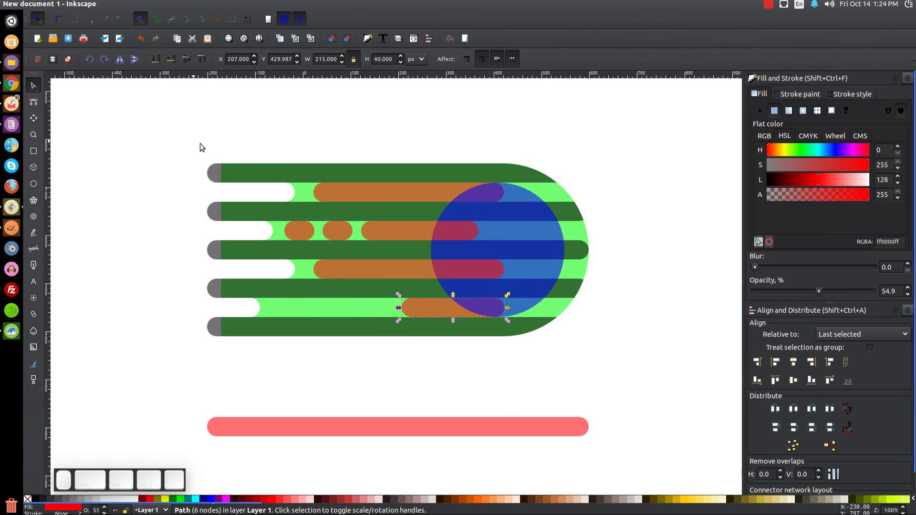
Duplicate the second small pill into the lowest light row at X 124 px, its top edge aligned to the fourth dark bar's bottom edge.
click(338, 230)
key(ctrl+d)
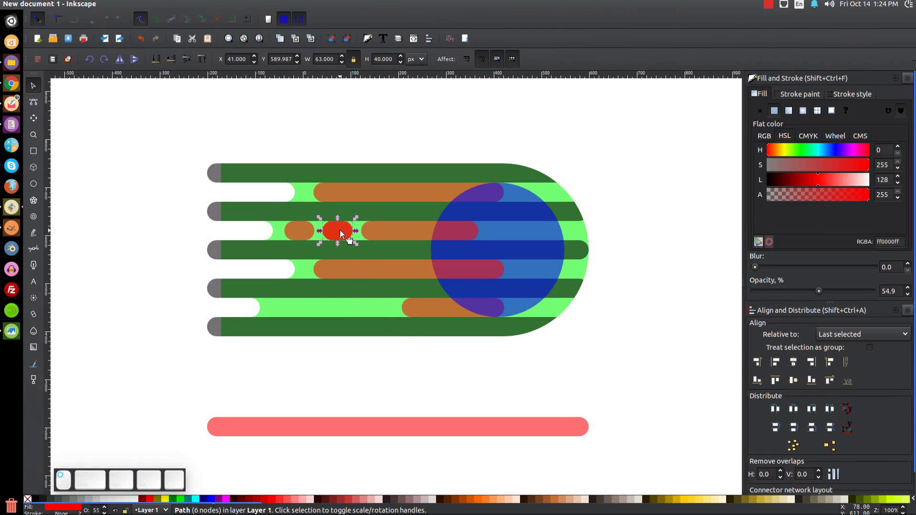
drag(367, 272, 378, 309)
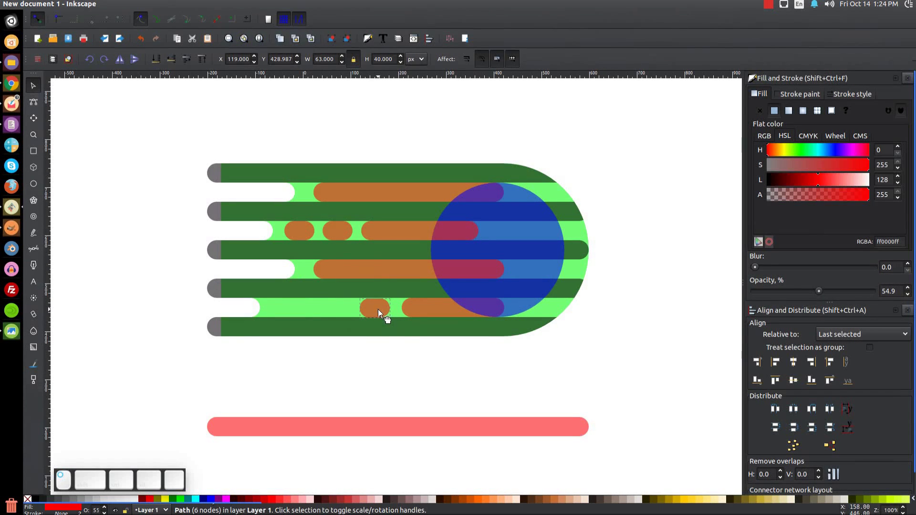
shift+click(288, 290)
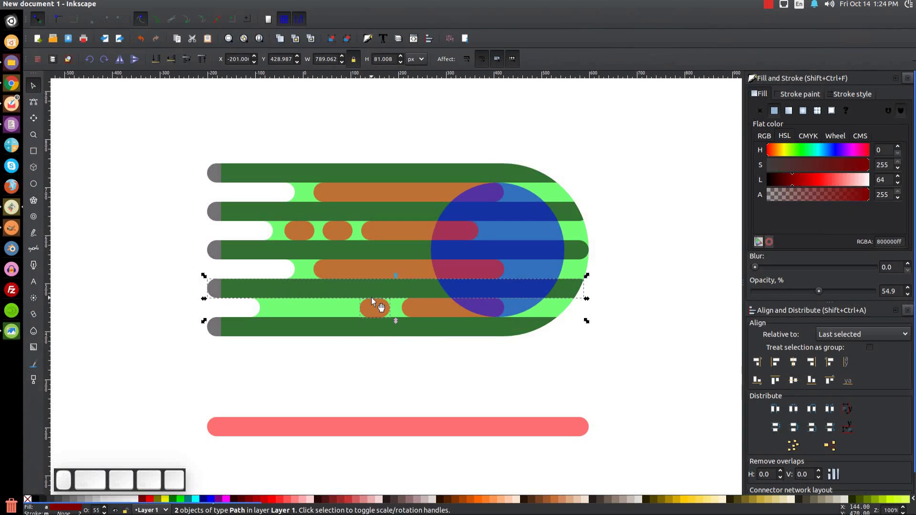
click(827, 382)
click(447, 374)
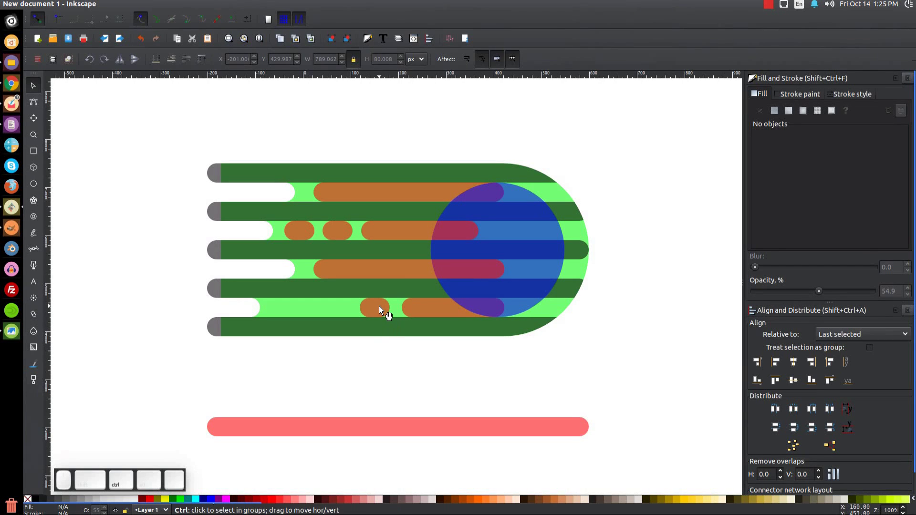
drag(379, 308, 384, 309)
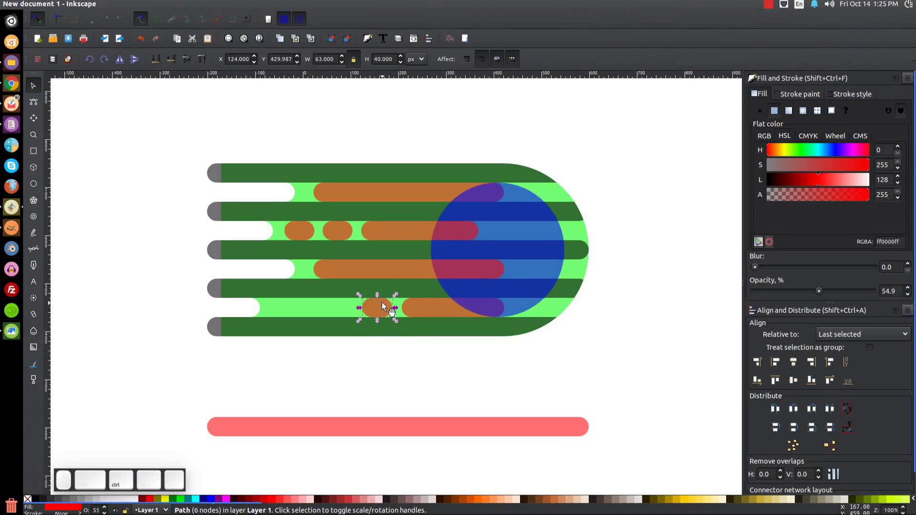
Duplicate the pill in the lowest light row farther left and stretch the copy from its left end to a width of 158 px.
key(ctrl)
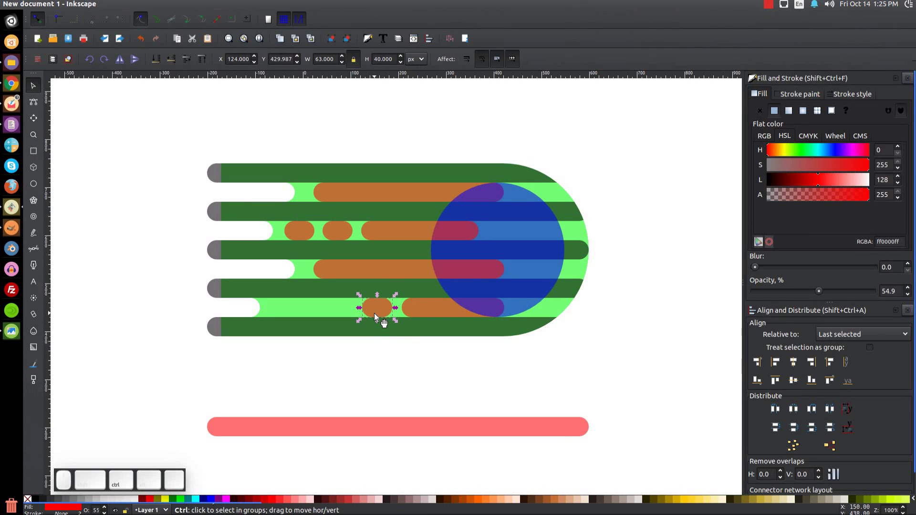
drag(381, 308, 340, 305)
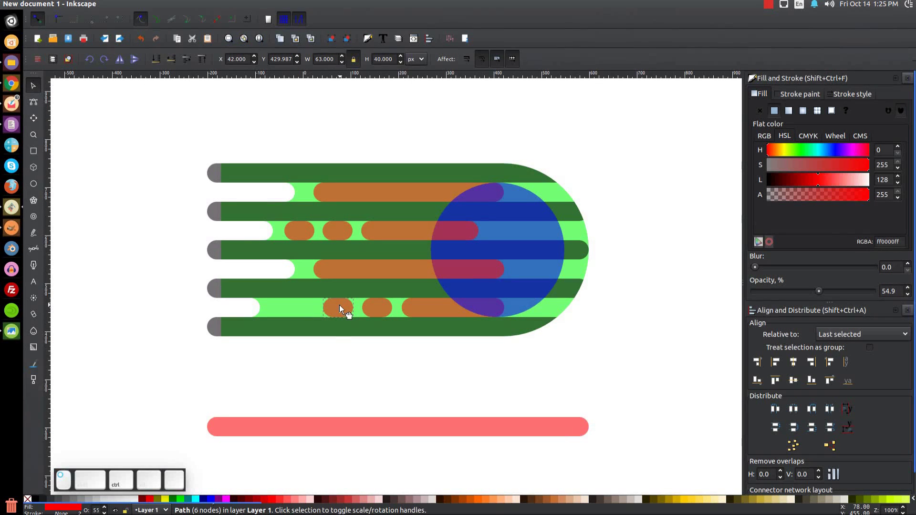
click(35, 100)
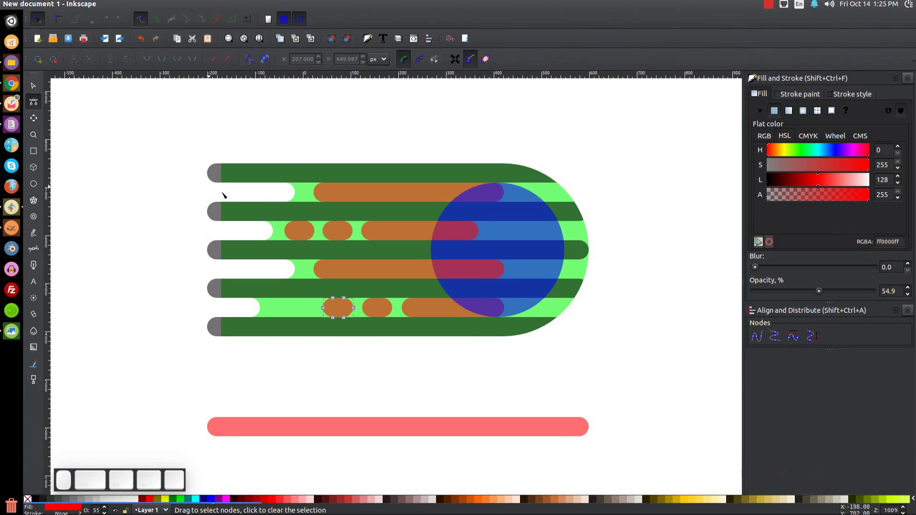
drag(342, 360, 310, 266)
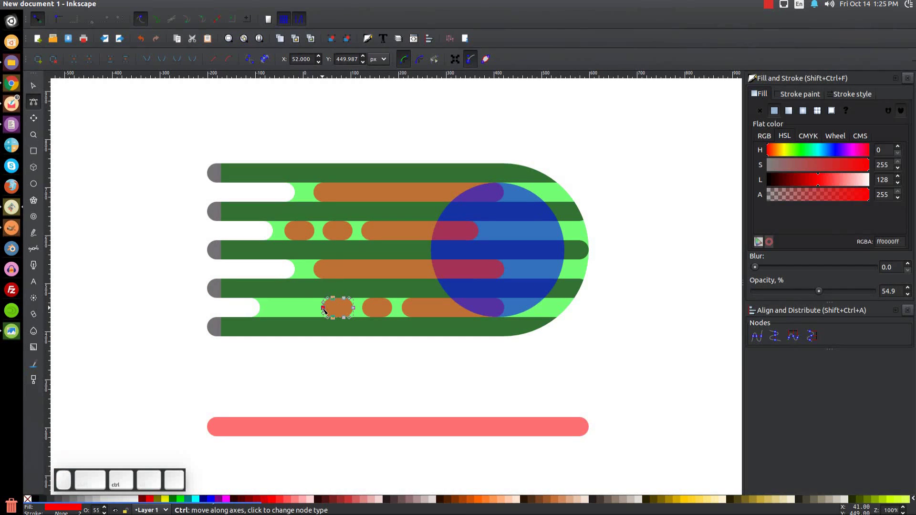
drag(325, 313, 278, 308)
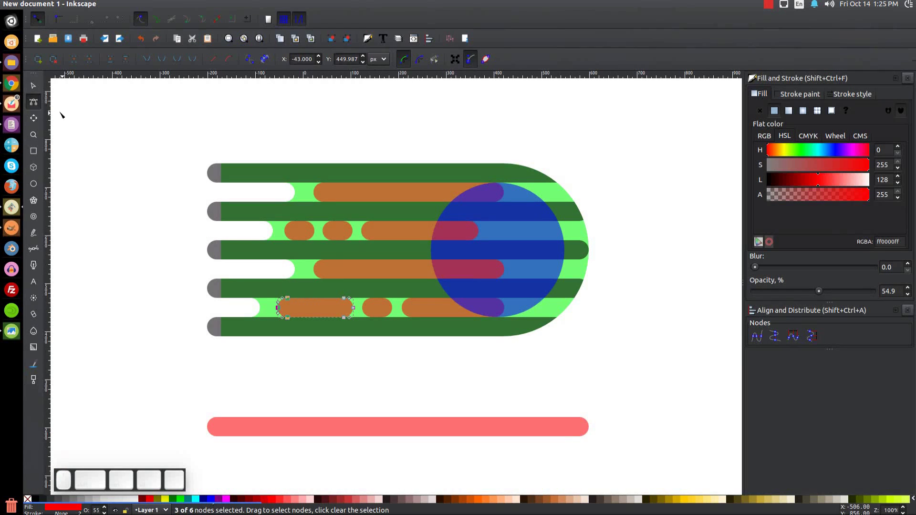
click(34, 88)
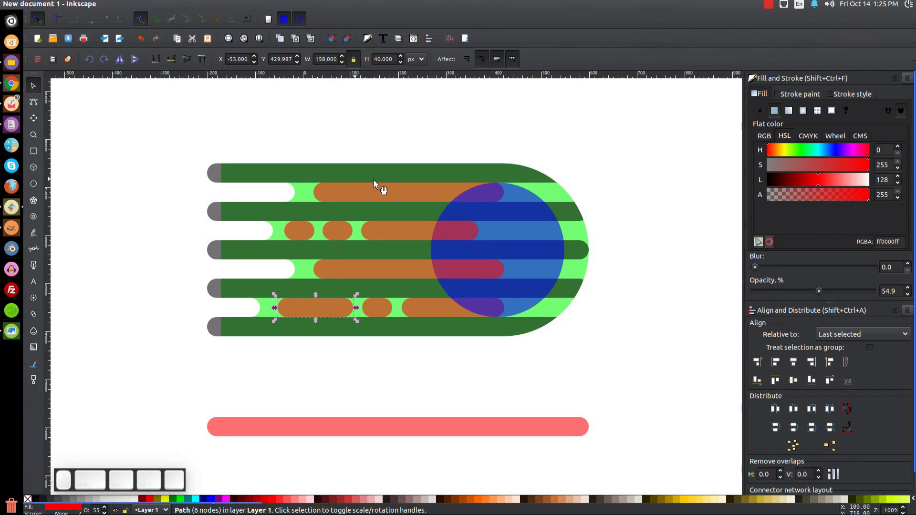
click(599, 150)
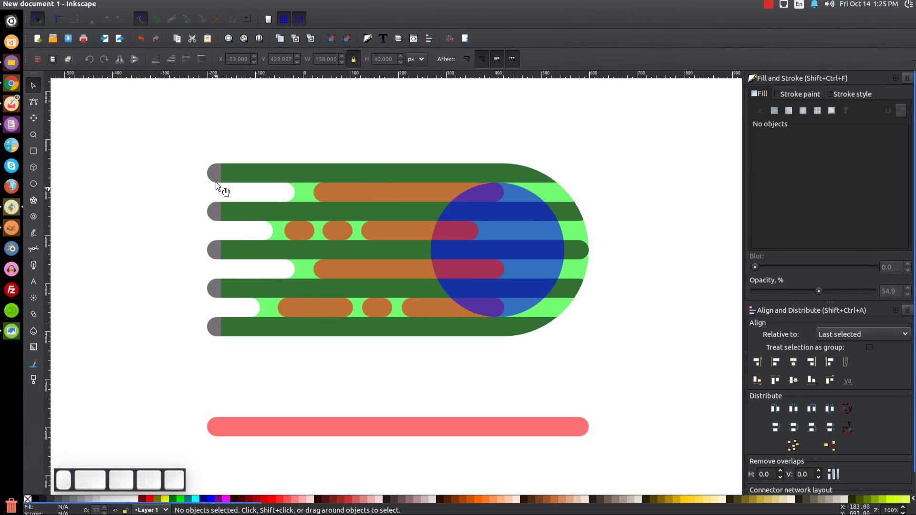
Place a black copy of the second row's middle pill just left of the top dark bar at X -283 px, with their top edges aligned.
click(11, 331)
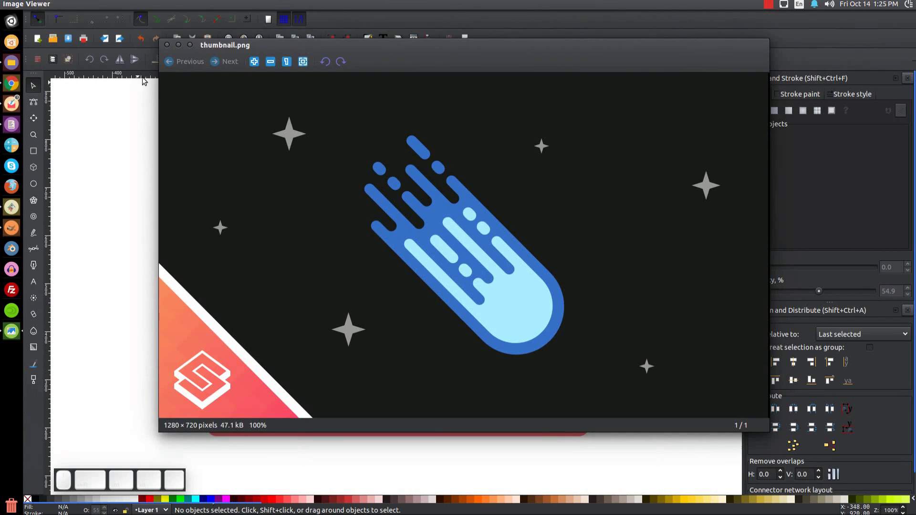
click(178, 45)
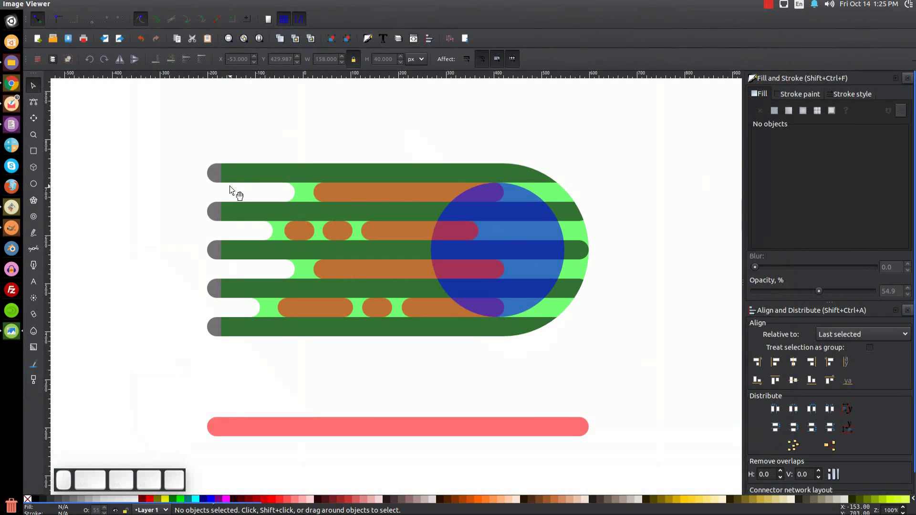
click(11, 333)
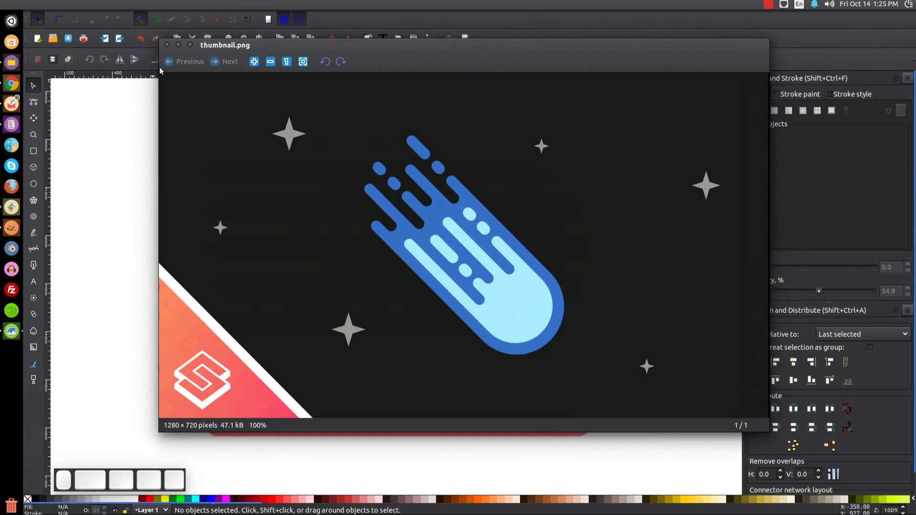
click(178, 45)
click(337, 229)
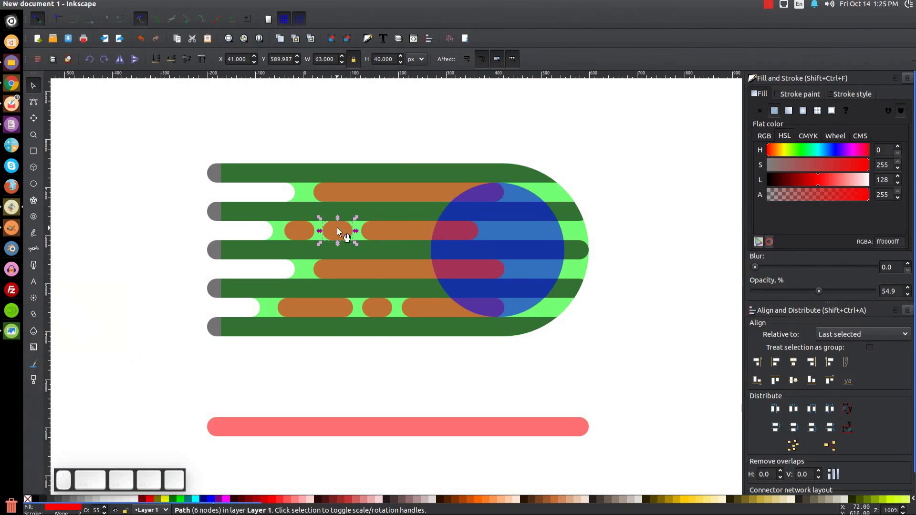
click(337, 230)
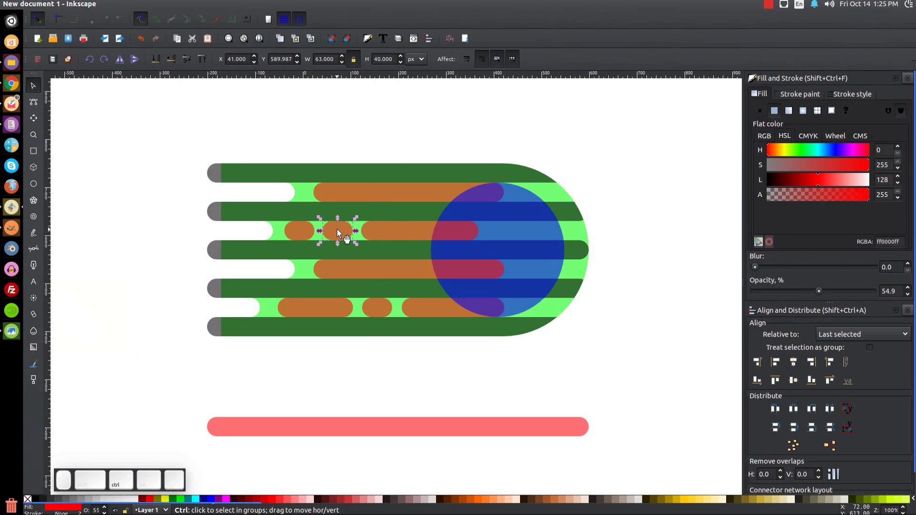
key(ctrl+d)
drag(336, 231, 194, 175)
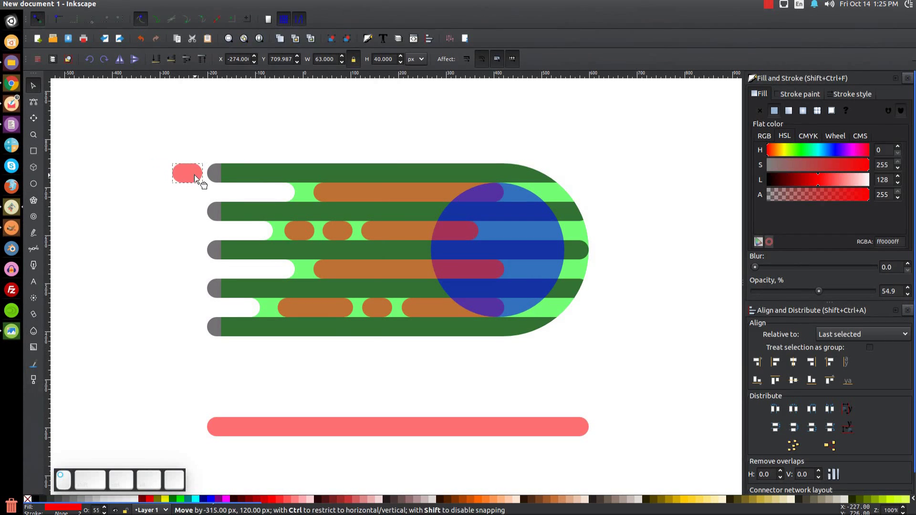
click(40, 500)
drag(196, 186, 191, 187)
shift+click(251, 174)
click(776, 384)
Place a black copy of the 158 px pill left of the small black pill at X -460 px, with their top edges aligned.
scroll(520, 284, left, 6)
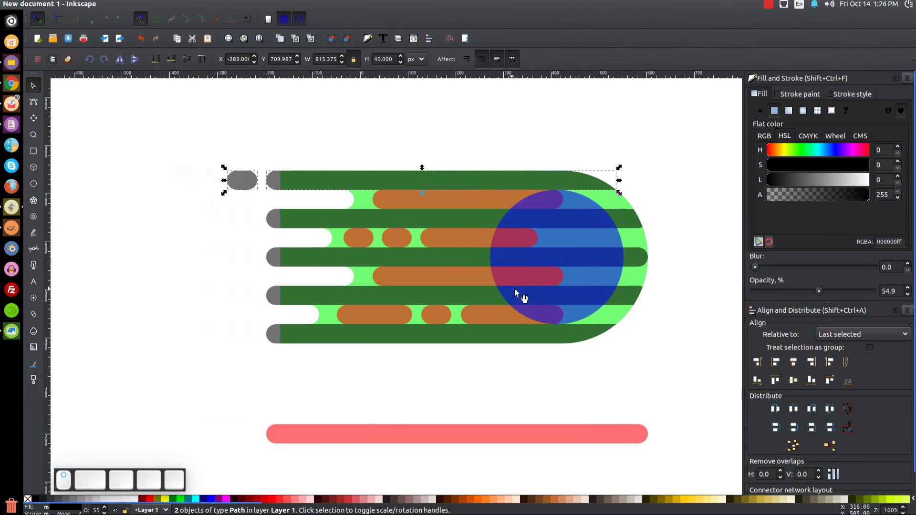
click(480, 315)
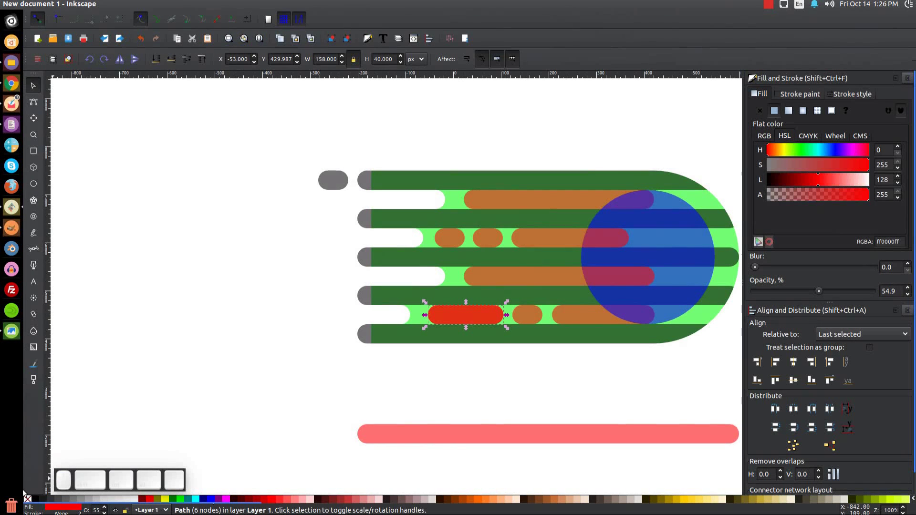
click(34, 499)
drag(482, 313, 283, 180)
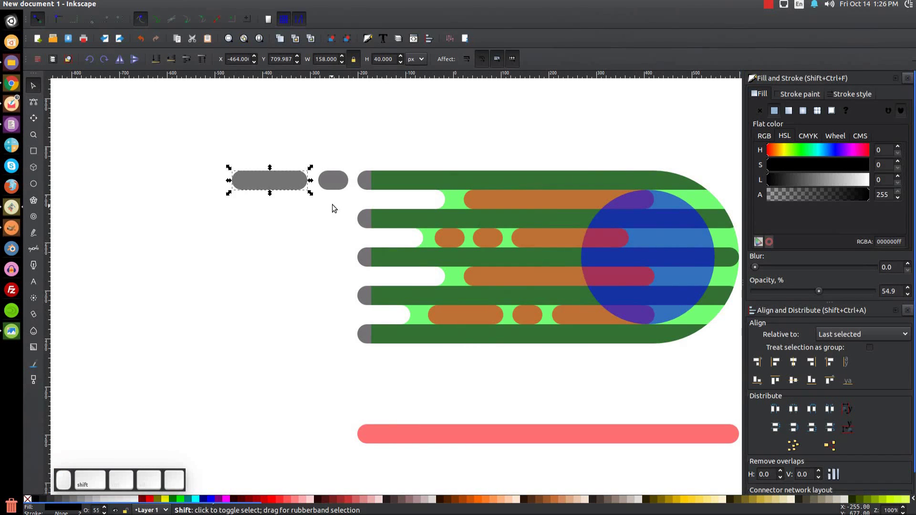
shift+click(333, 182)
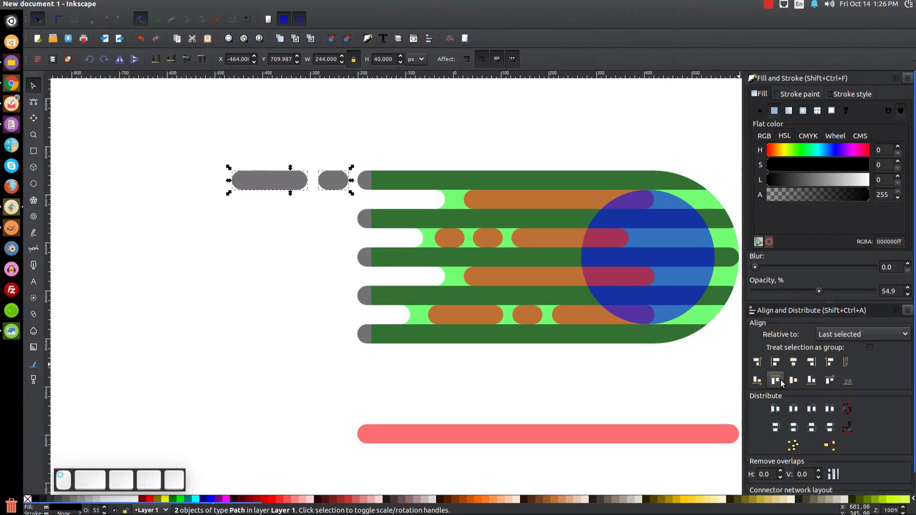
scroll(456, 308, right, 5)
scroll(456, 308, down, 1)
click(187, 195)
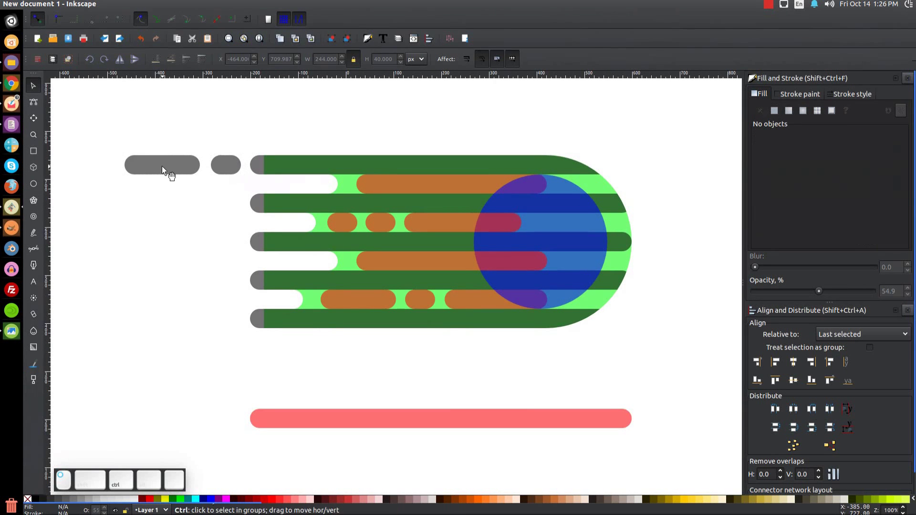
drag(161, 166, 164, 166)
click(197, 250)
Duplicate the small black pill just left of the third dark bar and align its top edge with that bar.
click(13, 335)
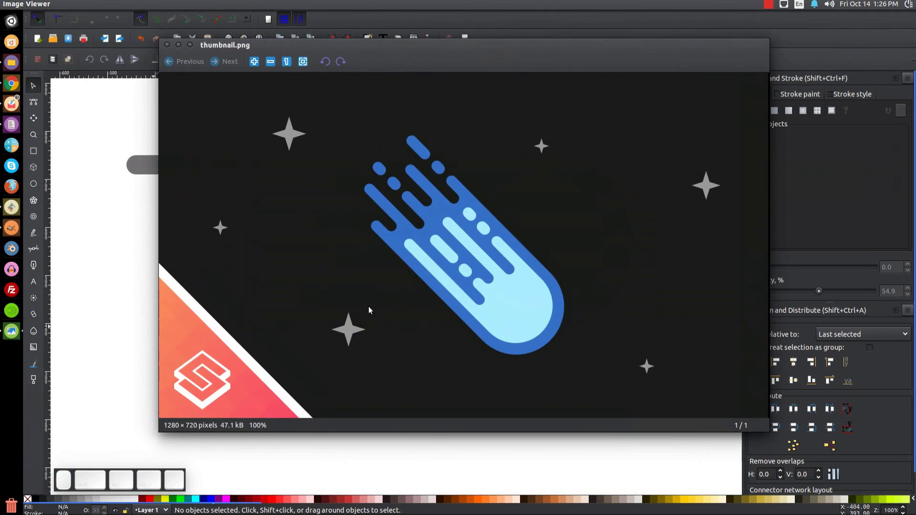
click(181, 45)
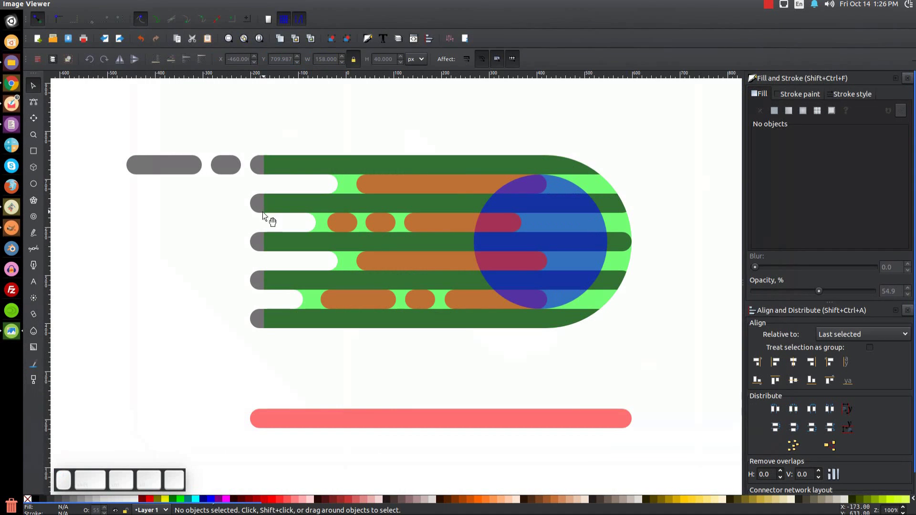
click(224, 166)
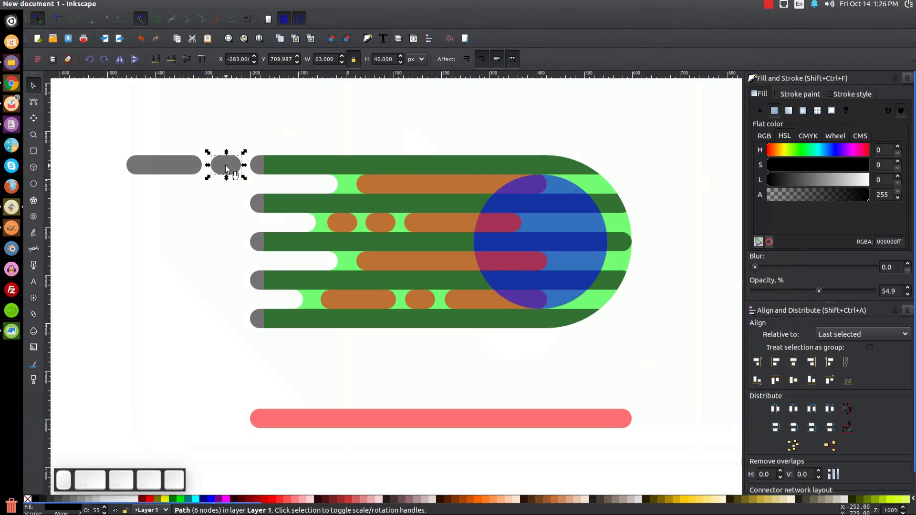
click(226, 168)
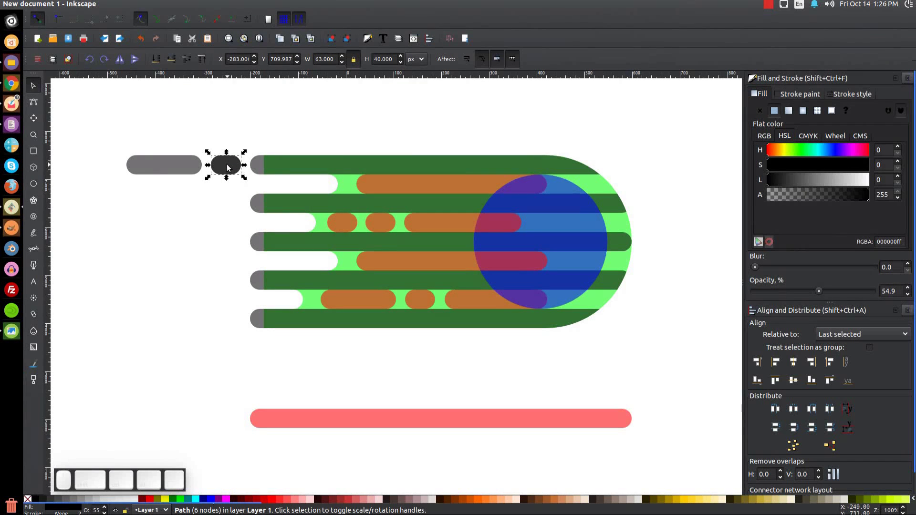
drag(229, 168, 222, 197)
drag(238, 205, 224, 242)
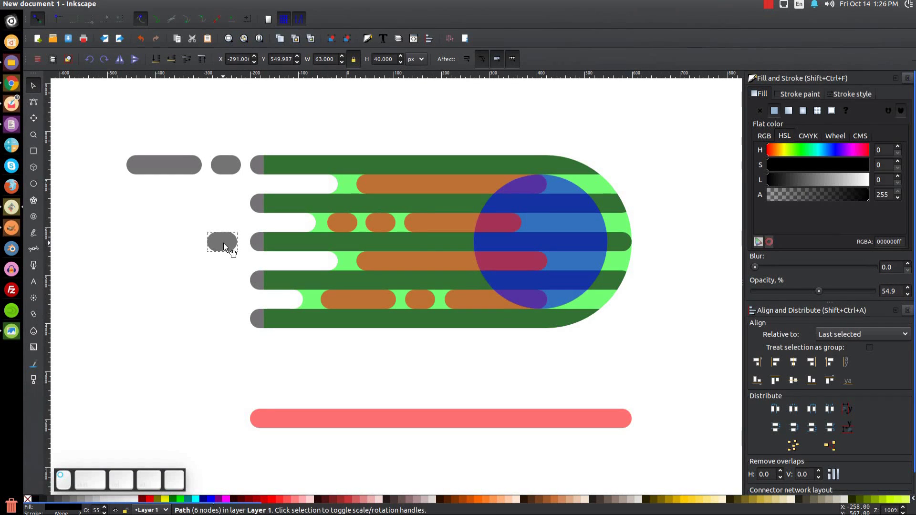
shift+click(256, 242)
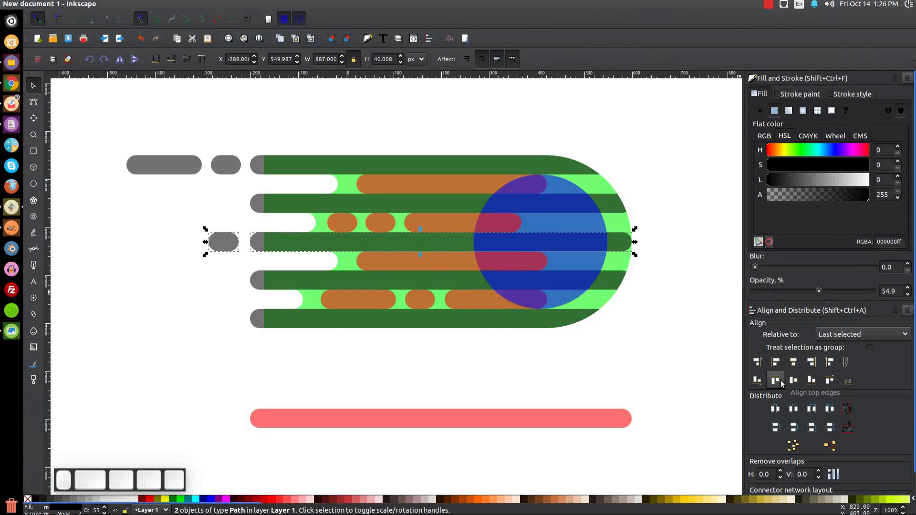
click(411, 366)
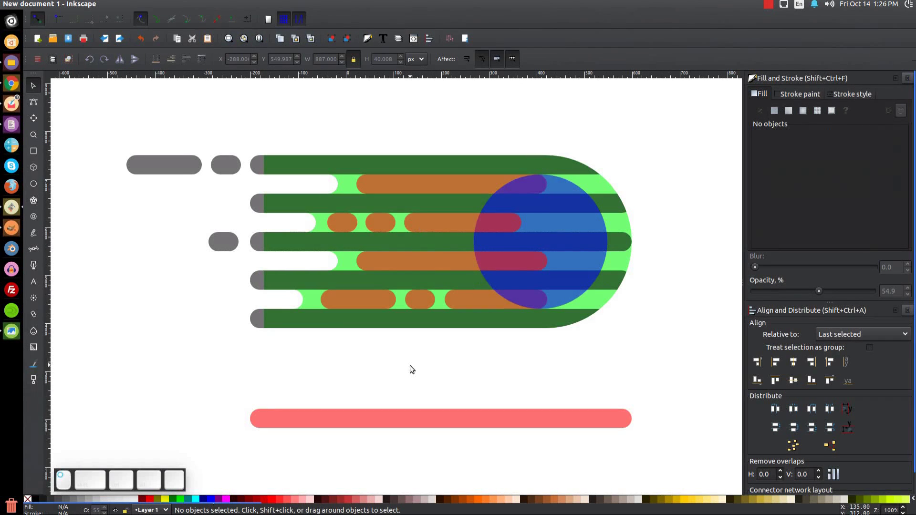
Shift the pill beside the third dark bar to X -281 px and add a copy farther left at X -364 px.
ctrl+click(225, 242)
ctrl+click(229, 241)
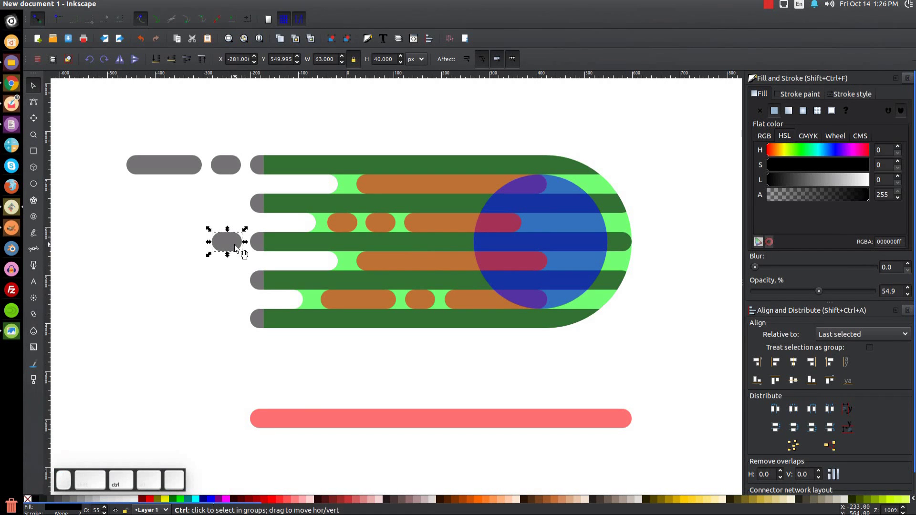
drag(236, 248, 193, 239)
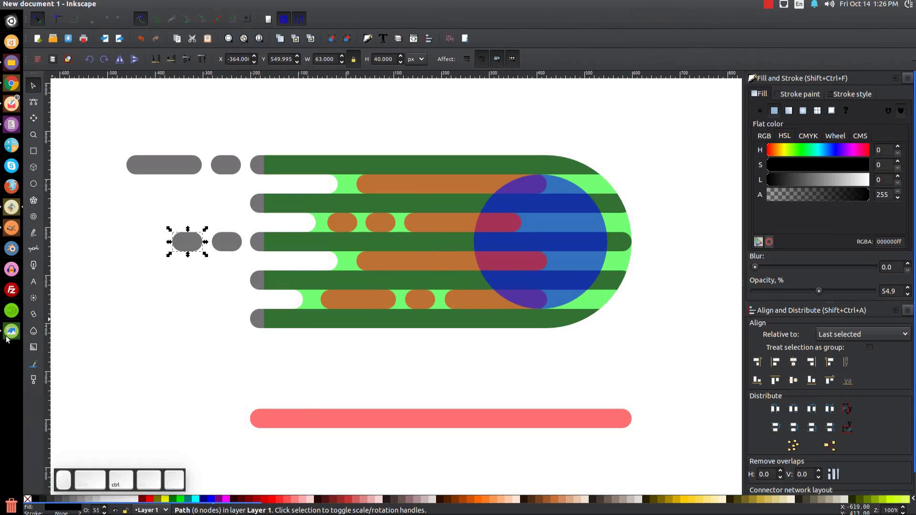
Check the thumbnail.png reference and extend the fourth dark bar's rounded rear end outward to X -289 px by moving its end nodes.
click(17, 334)
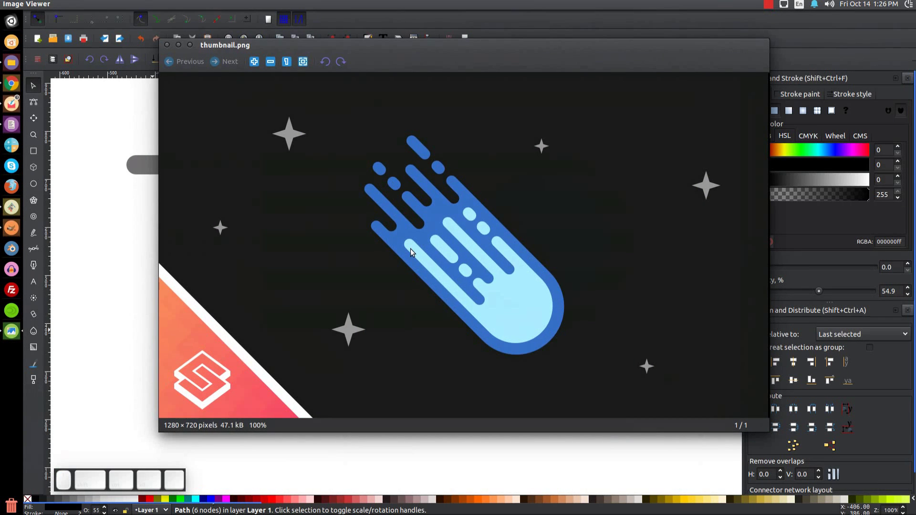
click(178, 46)
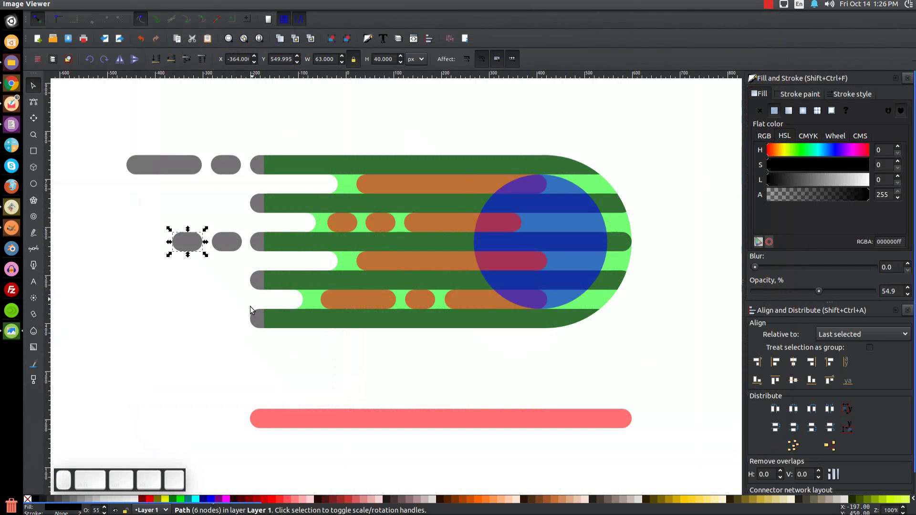
click(256, 279)
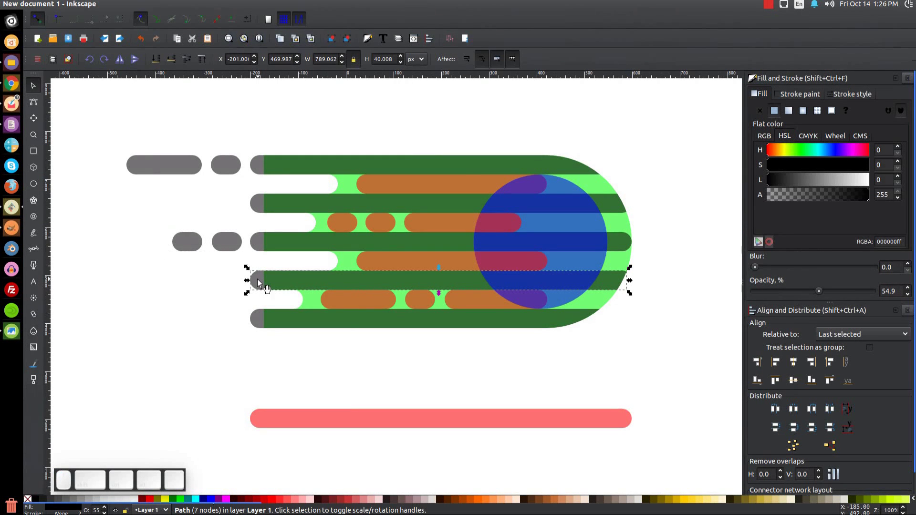
click(35, 101)
drag(229, 260, 276, 308)
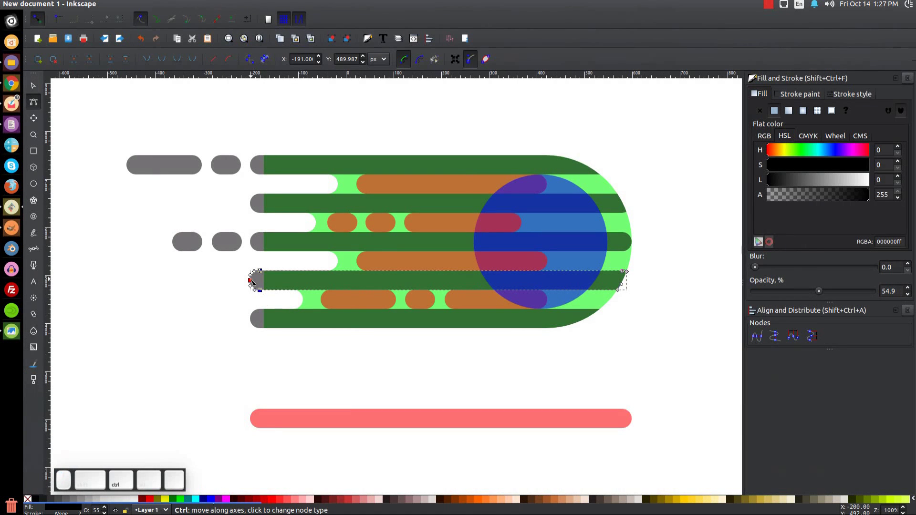
drag(251, 279, 210, 279)
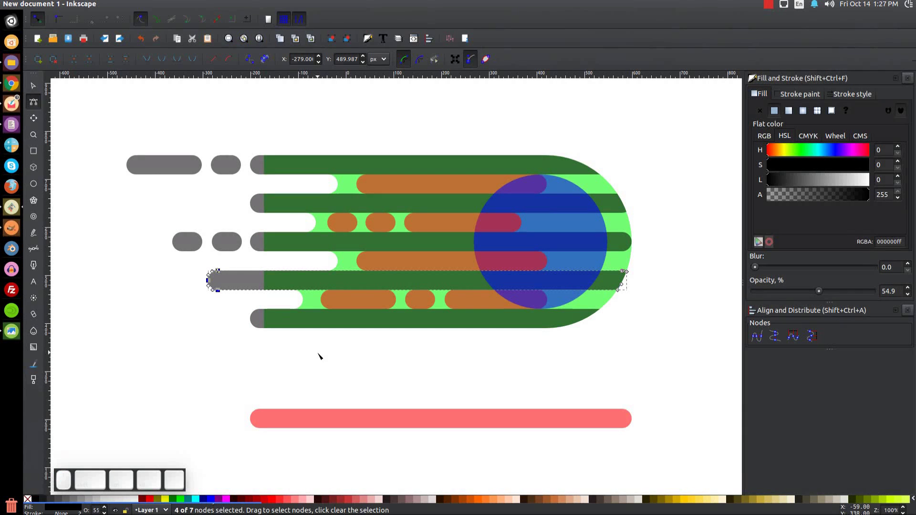
click(37, 89)
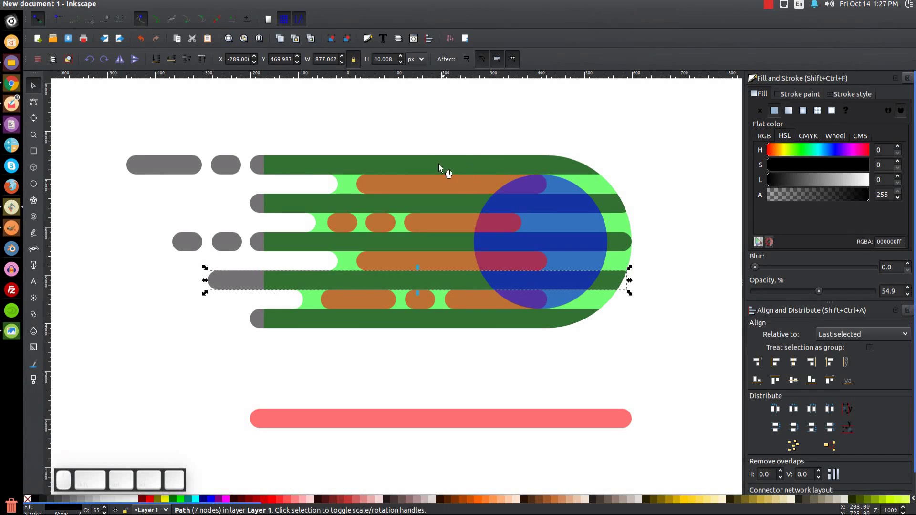
Unite the five dark bars with the green comet body using Union.
click(311, 161)
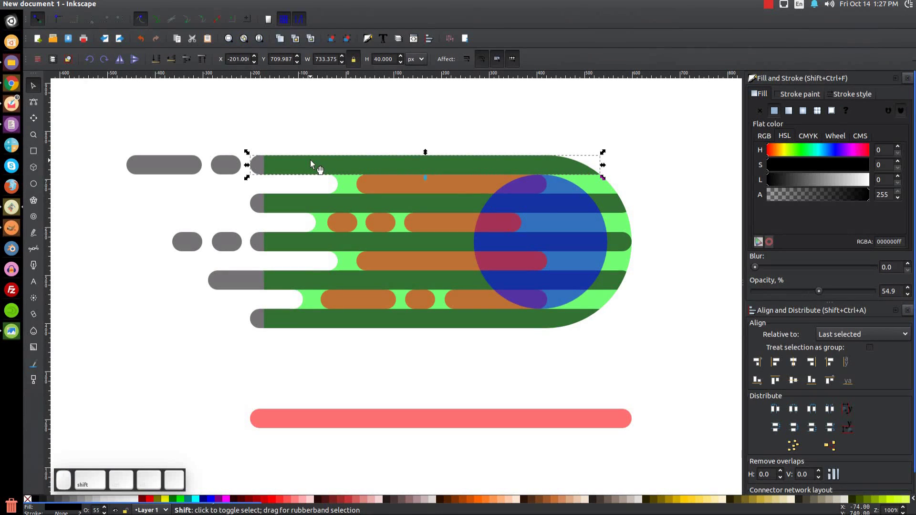
shift+click(304, 204)
shift+click(307, 247)
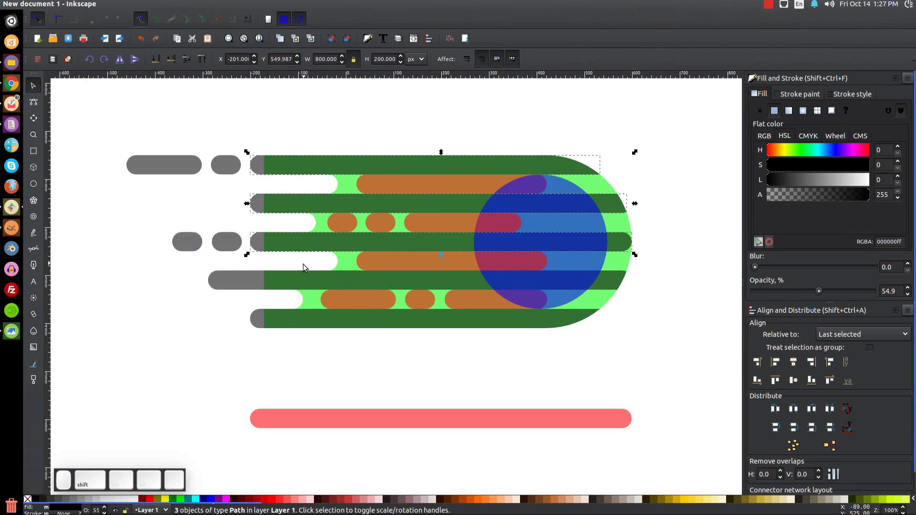
shift+click(299, 286)
shift+click(299, 316)
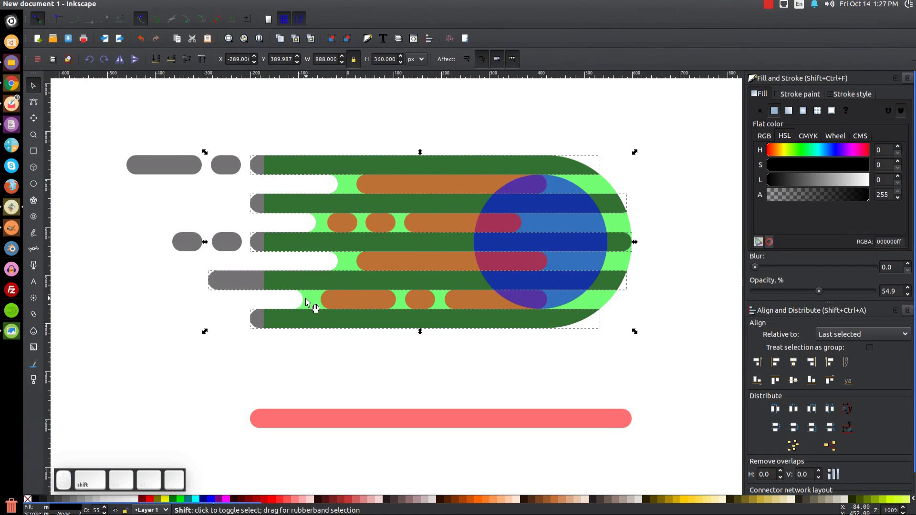
shift+click(305, 299)
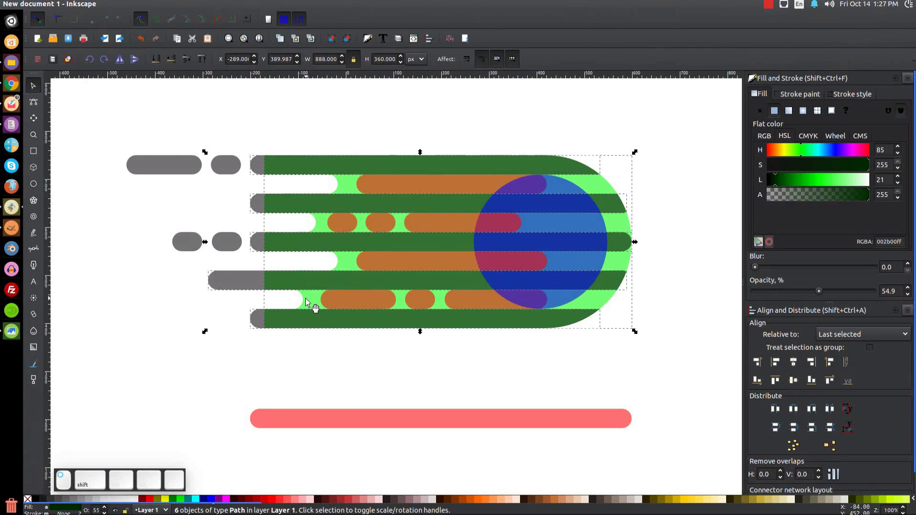
click(161, 4)
click(176, 58)
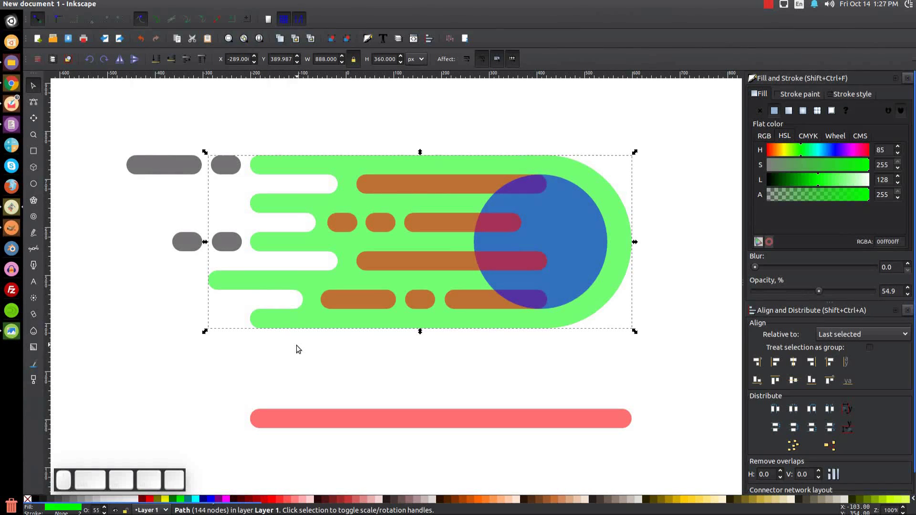
Merge the four detached black tail pills into the green comet body using Union.
shift+click(225, 244)
shift+click(187, 242)
shift+click(177, 168)
shift+click(226, 168)
click(156, 4)
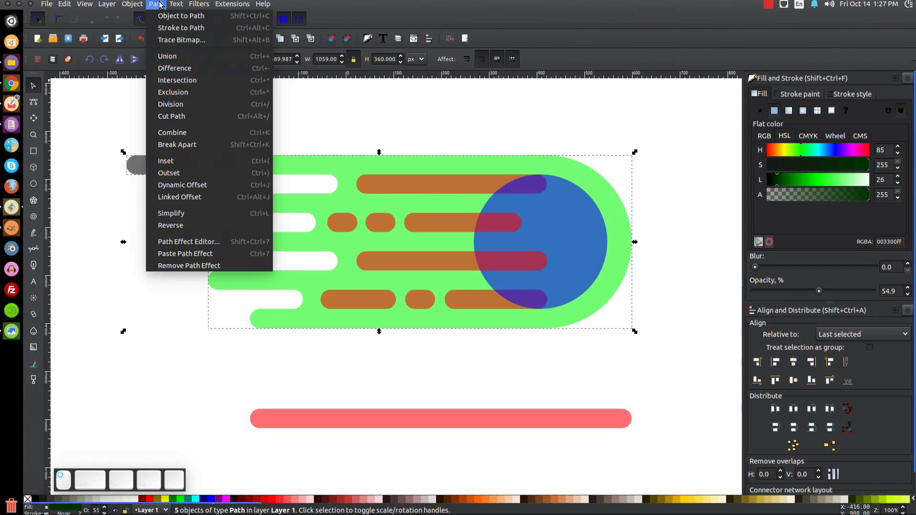
click(168, 57)
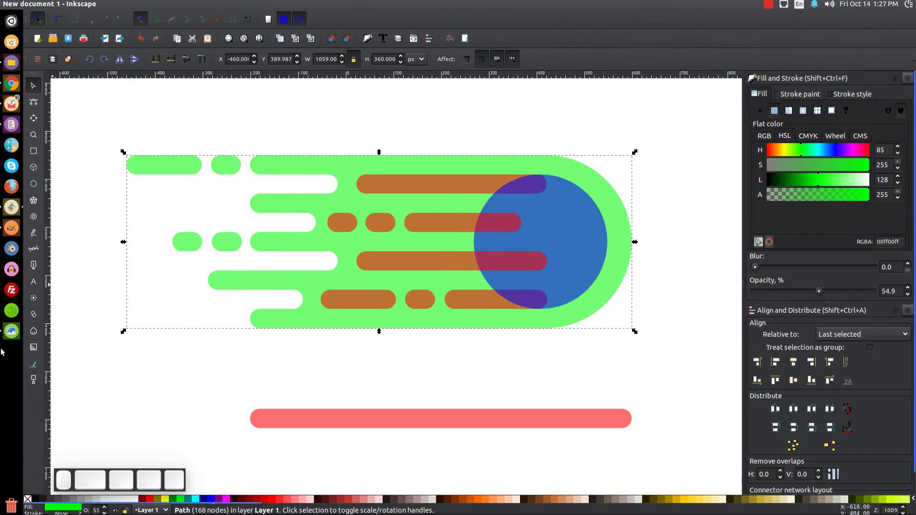
Check the thumbnail.png reference, move the spare red bar up close beneath the comet and fill it black.
key(alt+Tab)
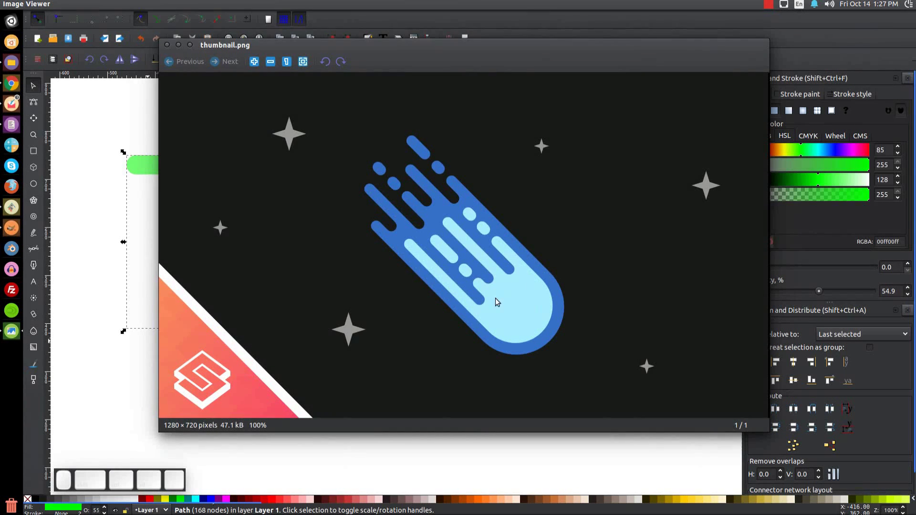
click(178, 44)
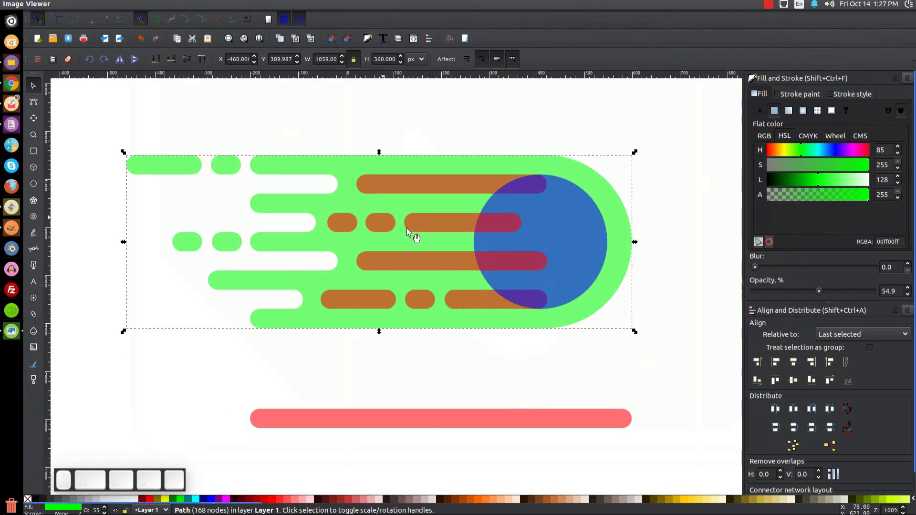
click(428, 416)
drag(522, 416, 491, 378)
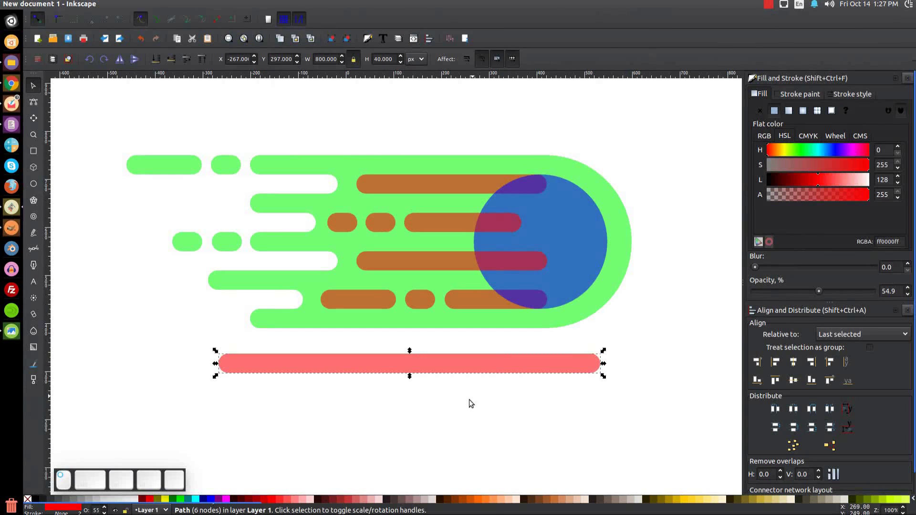
click(34, 499)
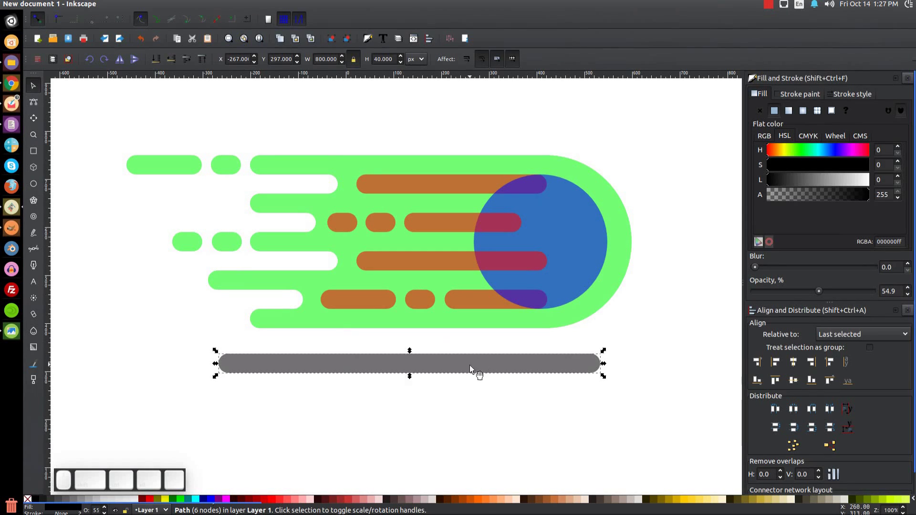
Place the black bar at X -459 px with its top edge against the bottom edge of the first inner brown bar.
drag(551, 372, 464, 211)
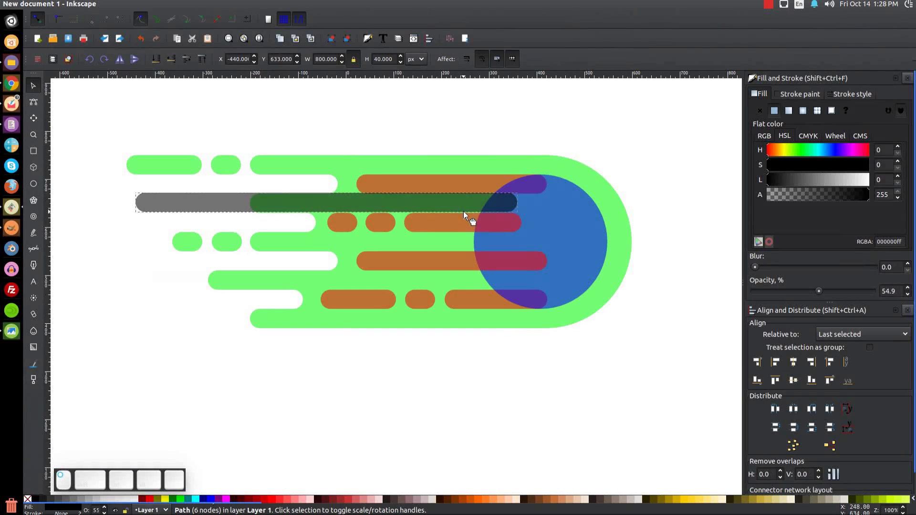
shift+click(442, 185)
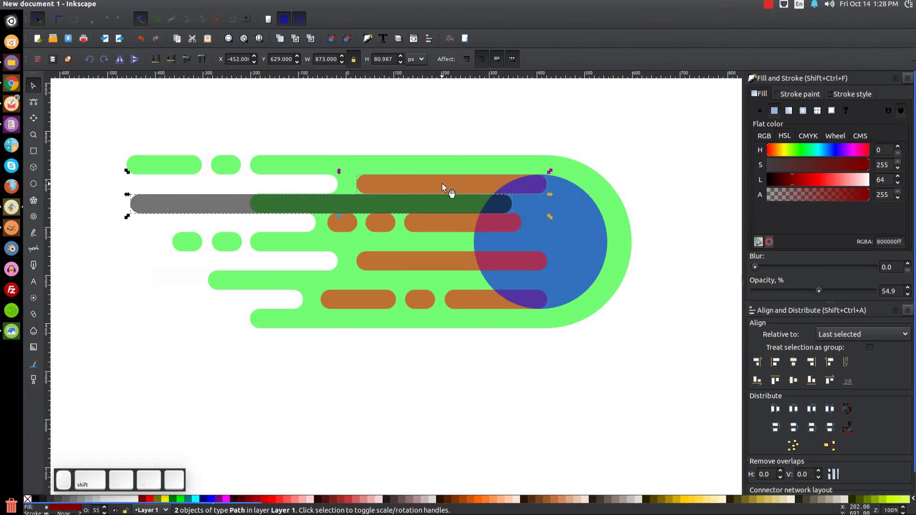
click(830, 380)
click(658, 209)
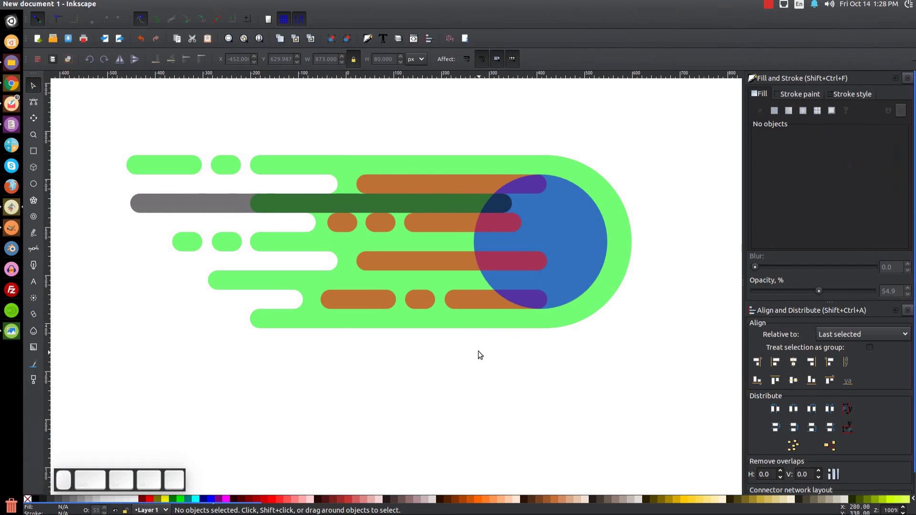
drag(492, 201, 488, 201)
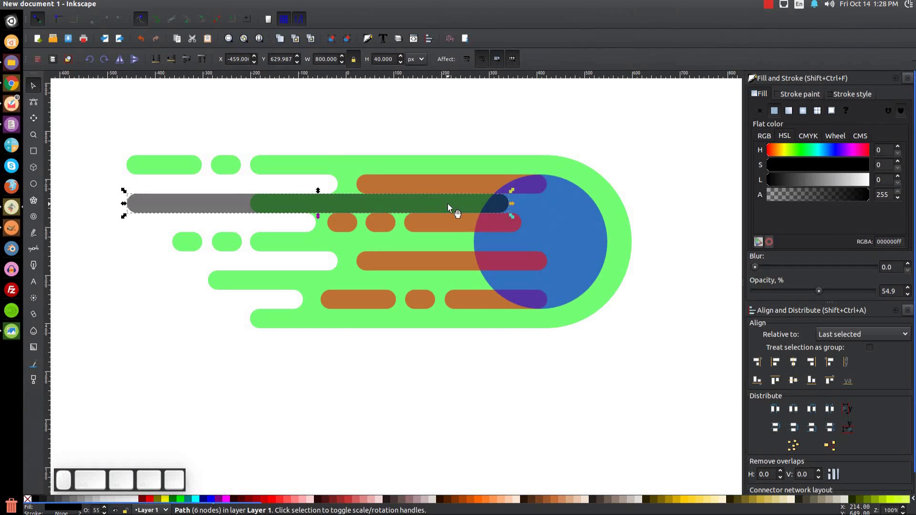
Duplicate the black bar and align the copy's top edge to the bottom edge of the third row's brown bar.
key(ctrl+d)
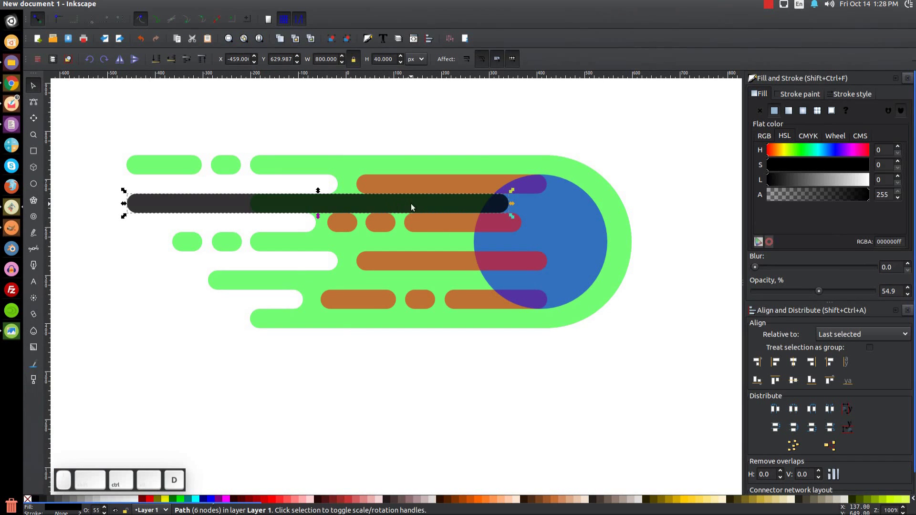
shift+click(449, 262)
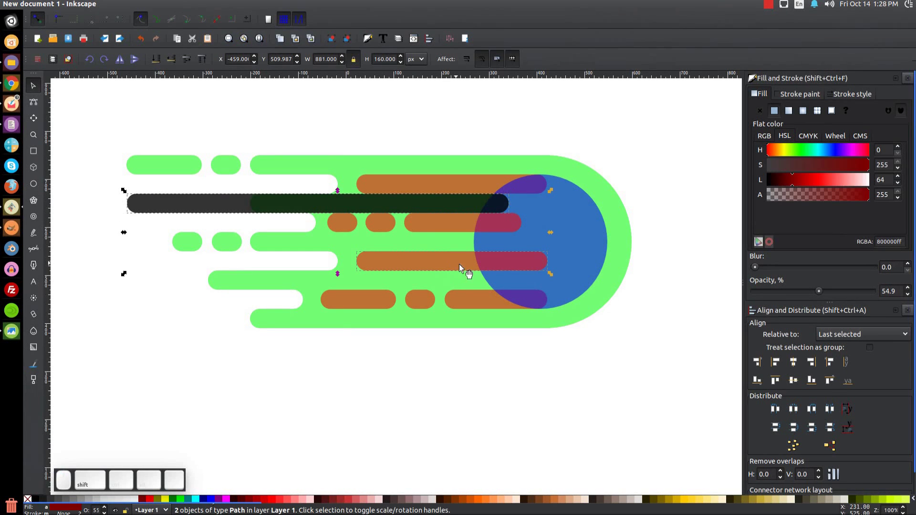
click(828, 381)
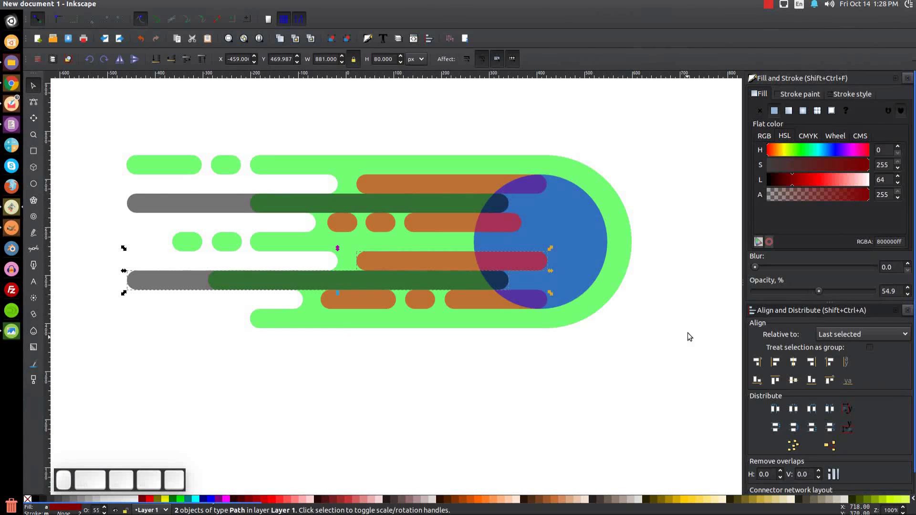
click(688, 237)
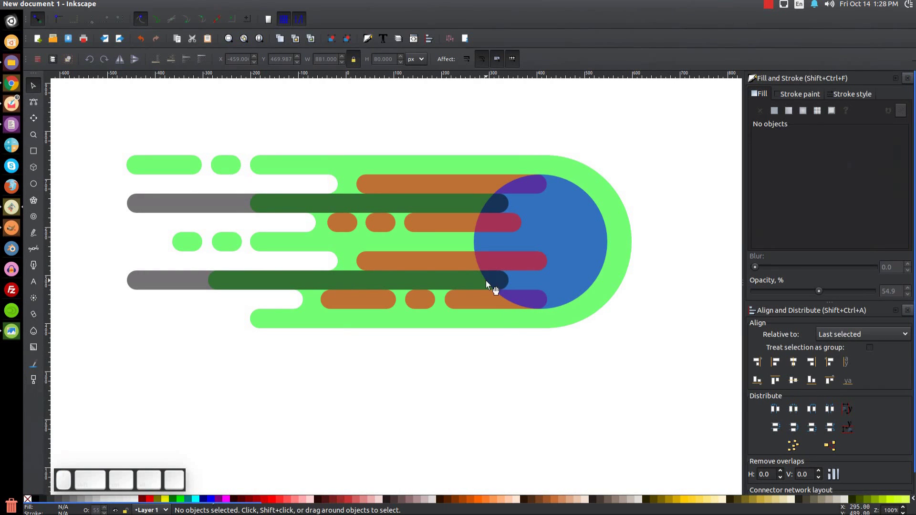
Duplicate the lower black bar, align the copy directly below the second row's long brown bar, and shift it horizontally to X -495 px.
click(266, 277)
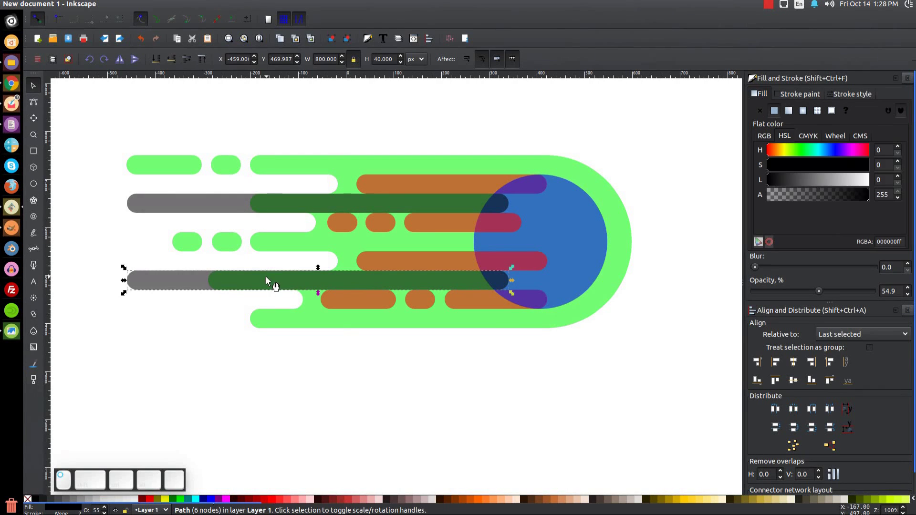
key(ctrl+d)
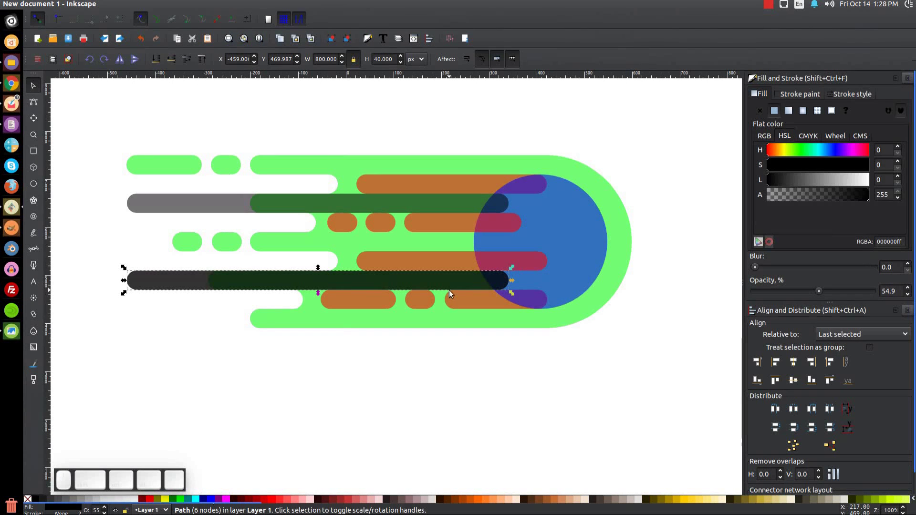
key(shift)
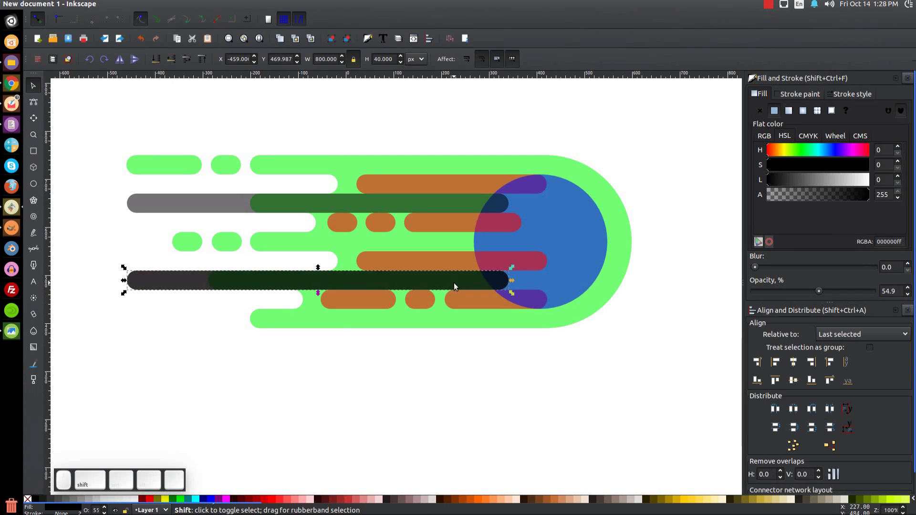
shift+click(450, 224)
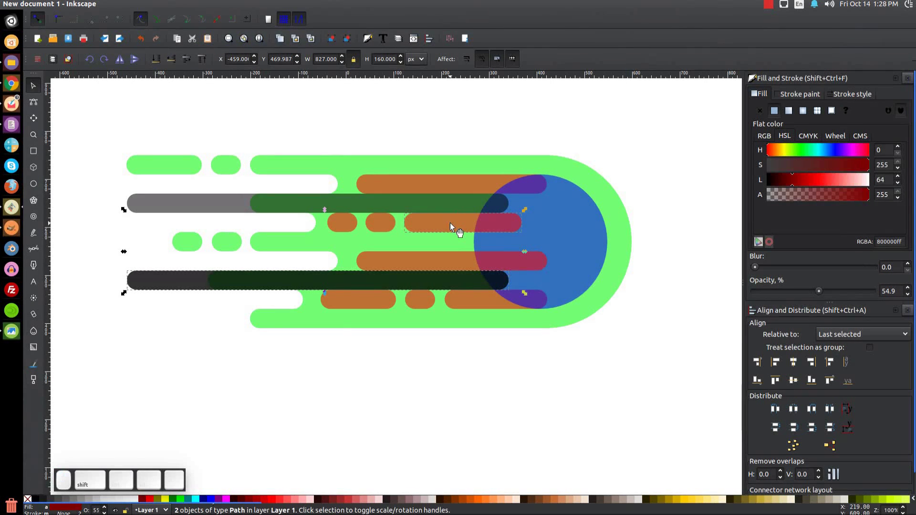
click(830, 380)
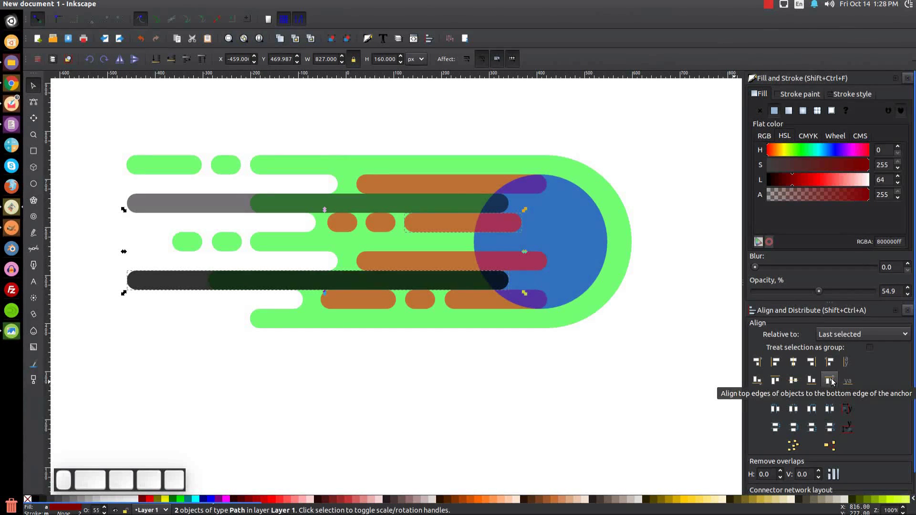
click(669, 207)
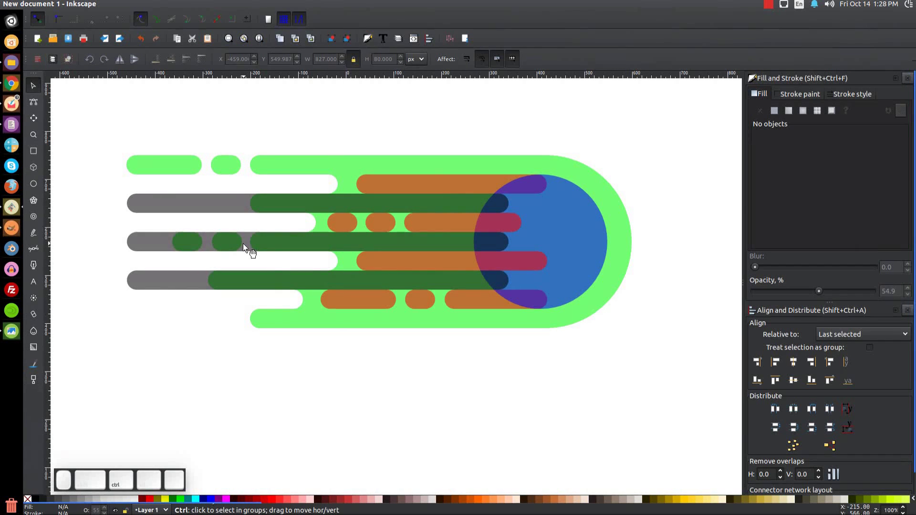
drag(241, 242, 224, 240)
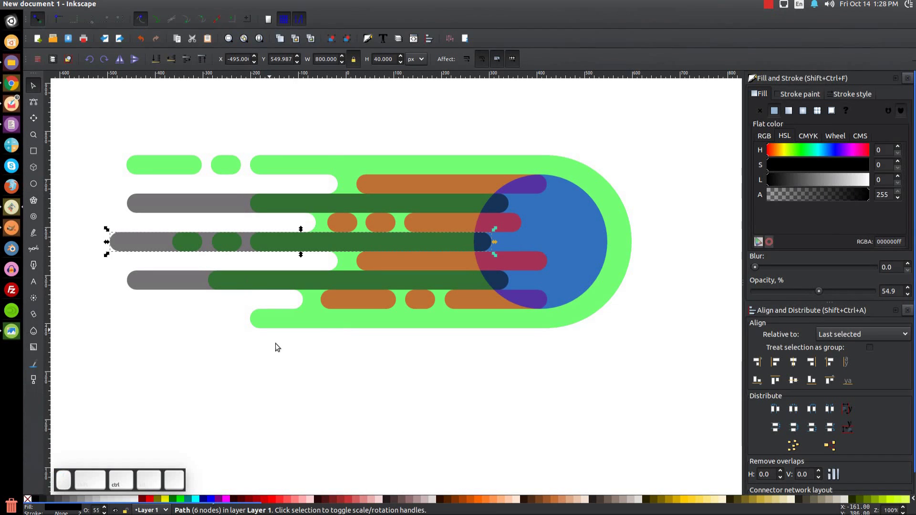
Unite the three black bars into a single path using Union.
shift+click(452, 205)
shift+click(389, 282)
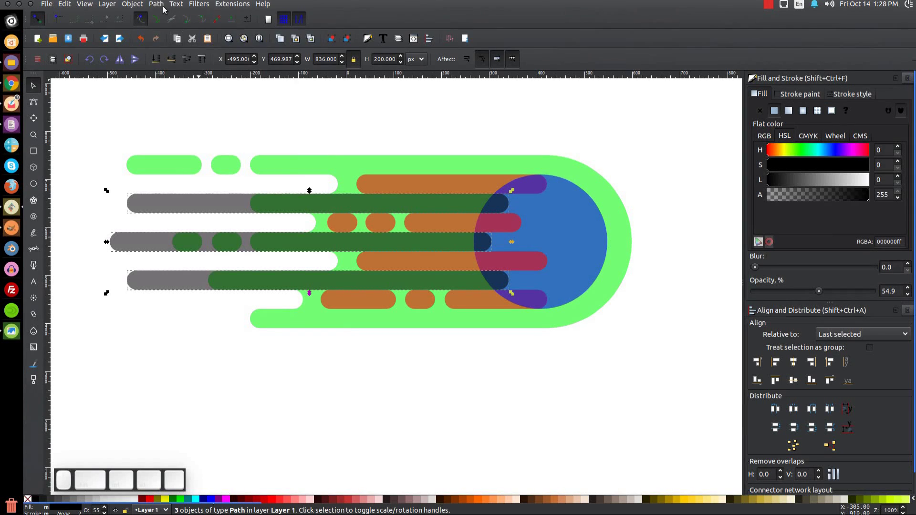
click(157, 4)
click(165, 57)
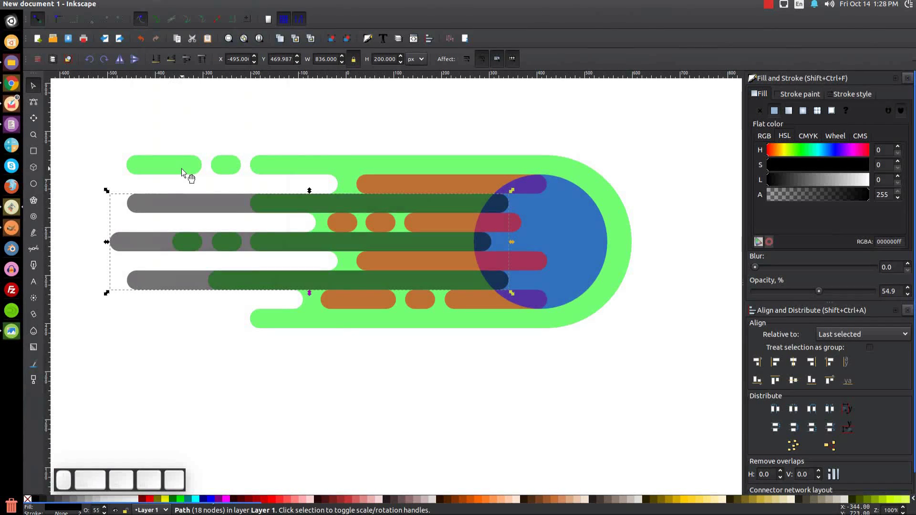
Cut the united black bars out of the blue circle using Difference.
shift+click(588, 222)
click(156, 4)
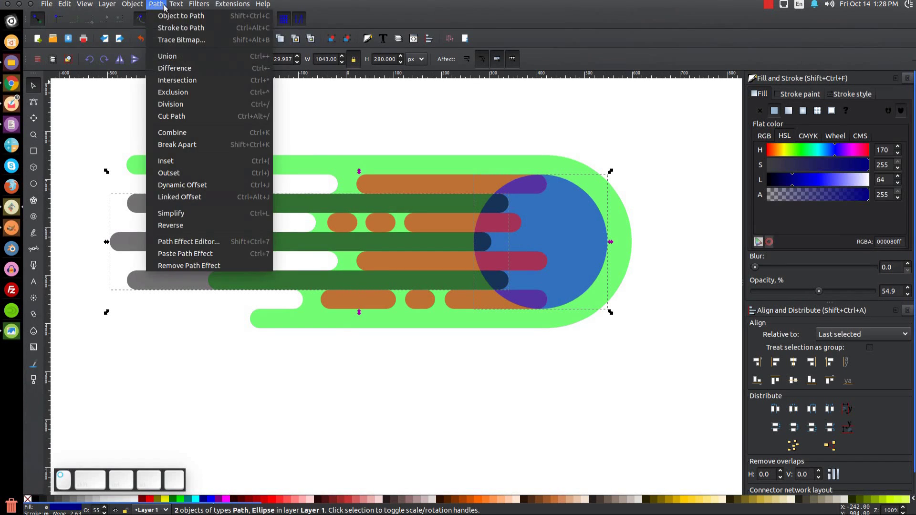
click(175, 69)
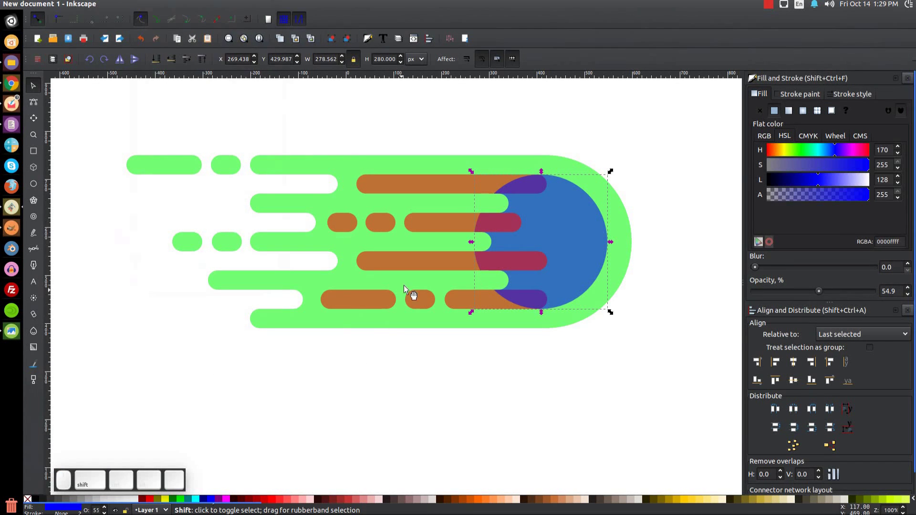
Unite the blue circle with all eight brown bars into a single path using Union.
shift+click(451, 181)
shift+click(446, 220)
shift+click(442, 262)
shift+click(461, 298)
shift+click(417, 298)
shift+click(351, 301)
shift+click(340, 219)
shift+click(381, 231)
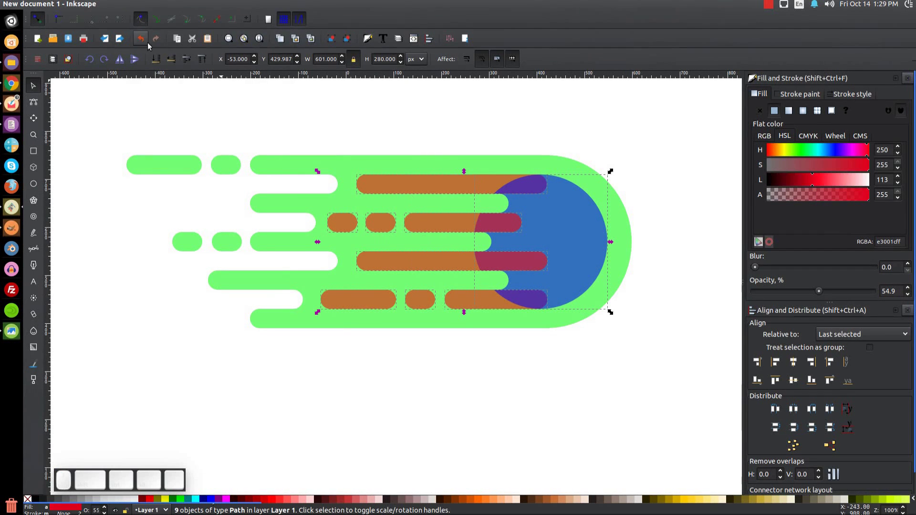
click(156, 4)
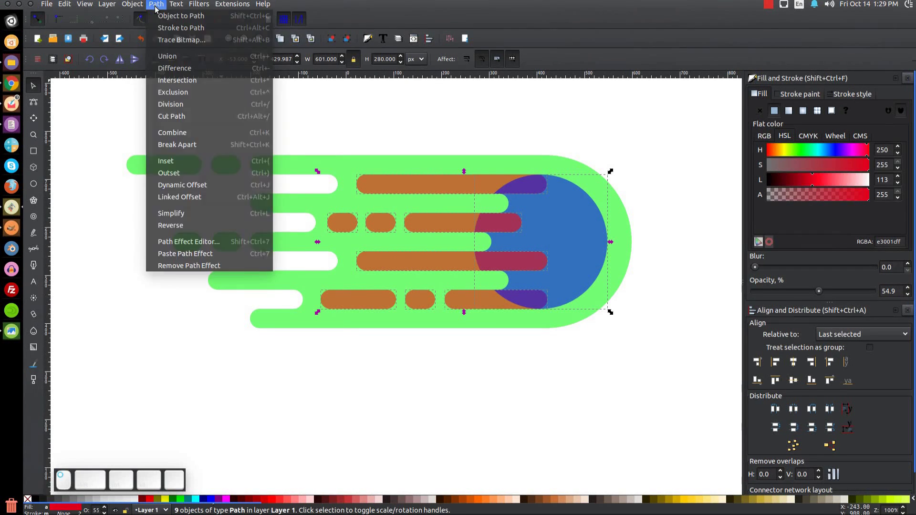
click(178, 61)
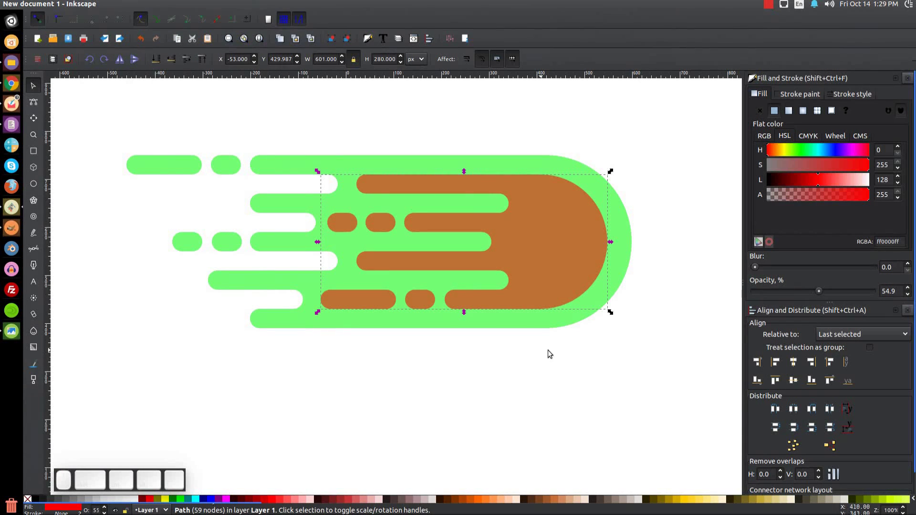
Set the opacity of both the green outer shape and the inner head shape to 100%.
drag(678, 384, 88, 101)
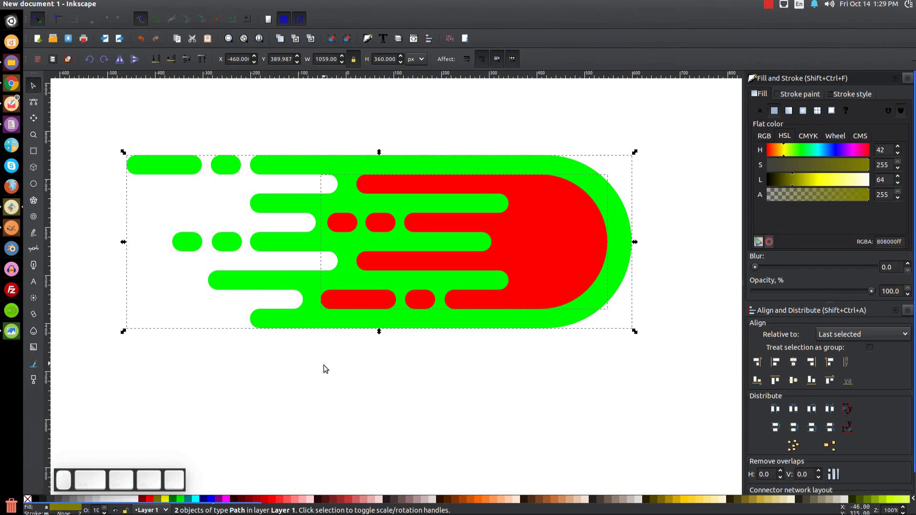
click(671, 142)
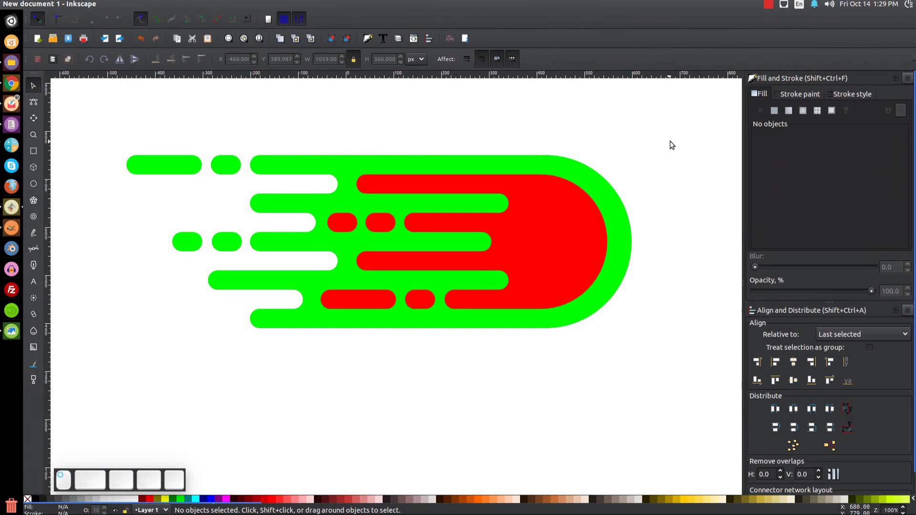
Check the reference image and recolour the green outer comet shape to blue #2C5AA0.
click(11, 331)
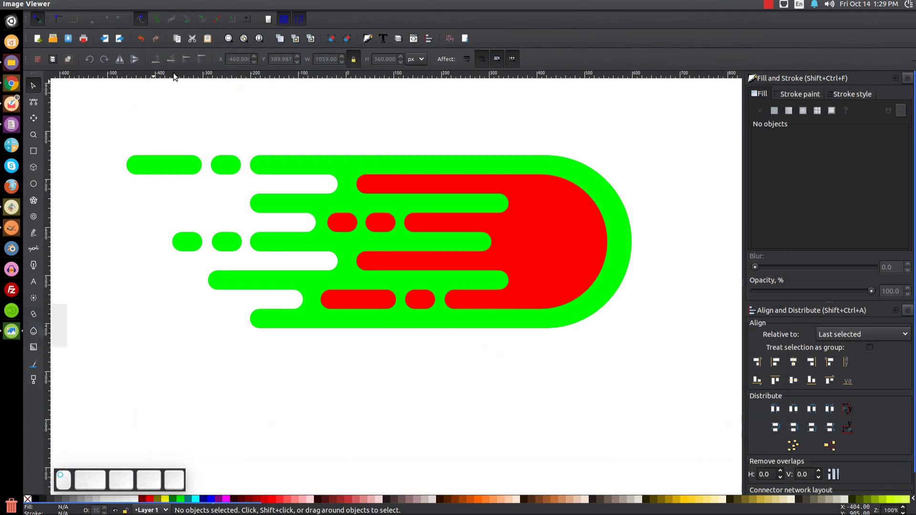
click(167, 45)
click(272, 242)
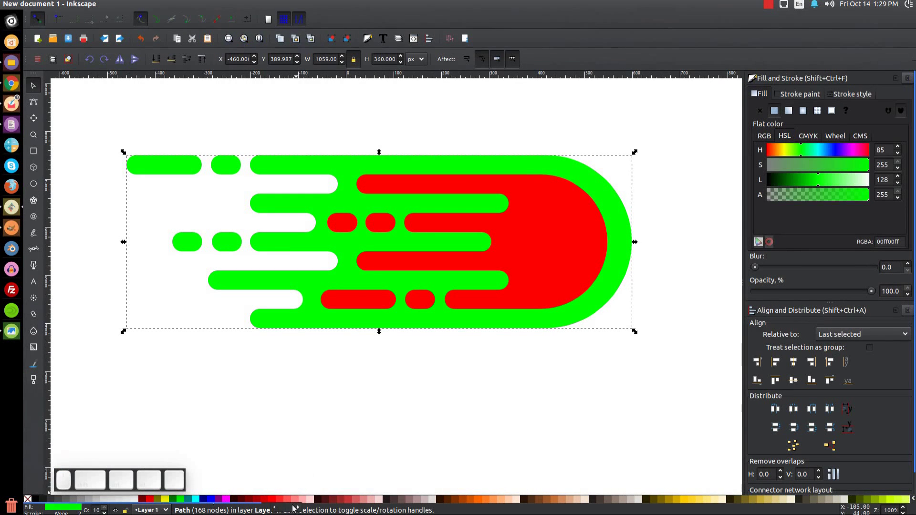
scroll(293, 507, right, 5)
scroll(703, 507, right, 10)
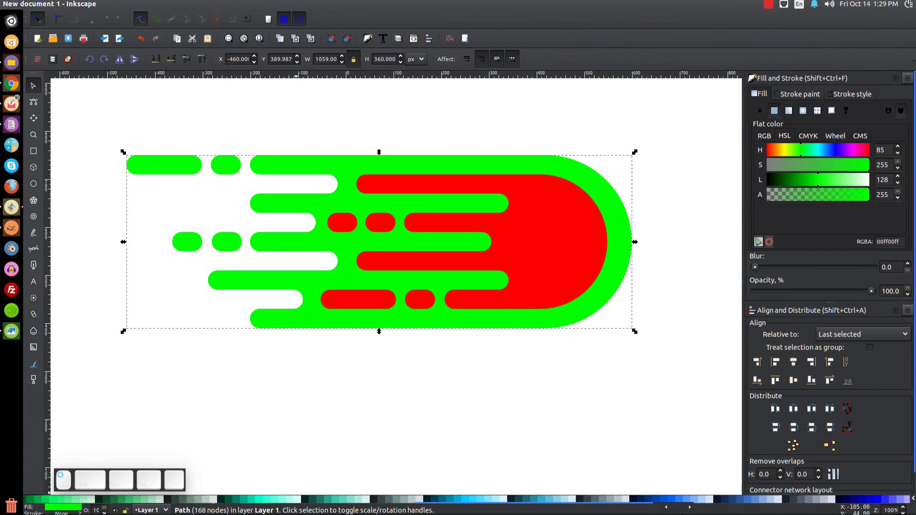
click(702, 500)
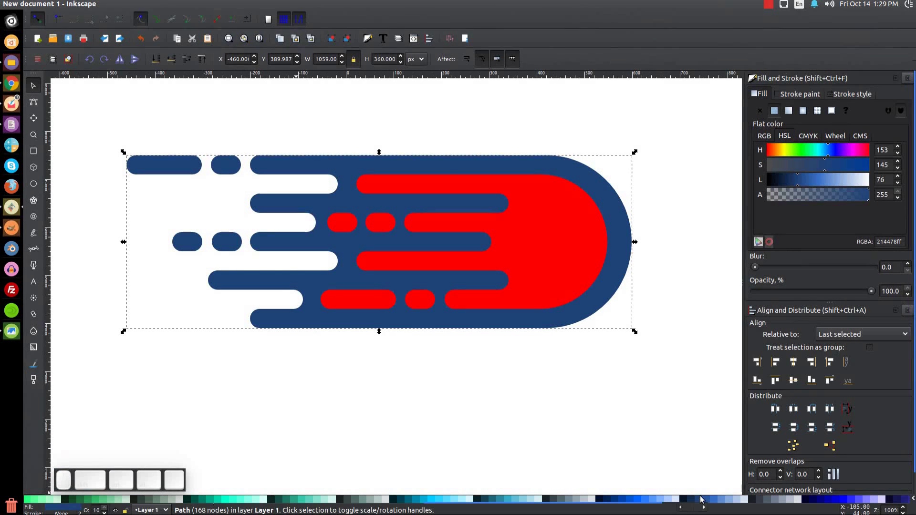
click(703, 501)
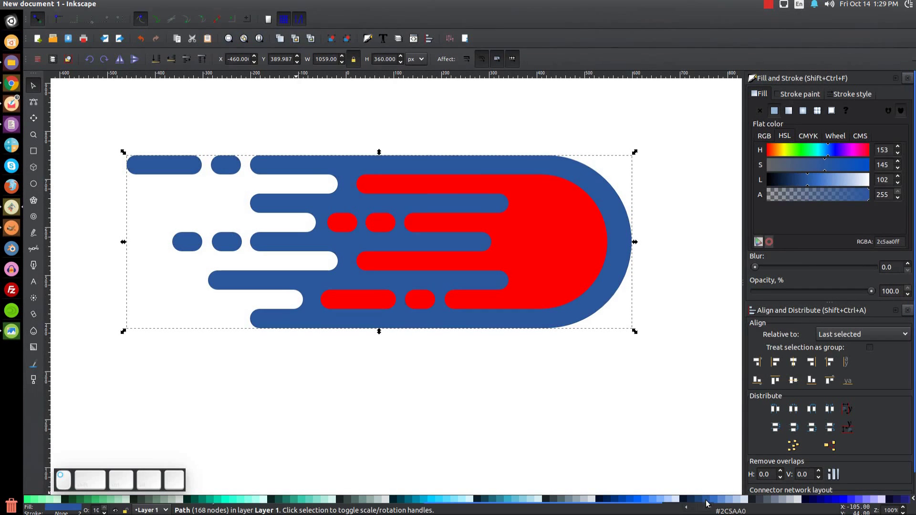
Fill the red inner comet shape with light blue #AFDDE9.
click(566, 259)
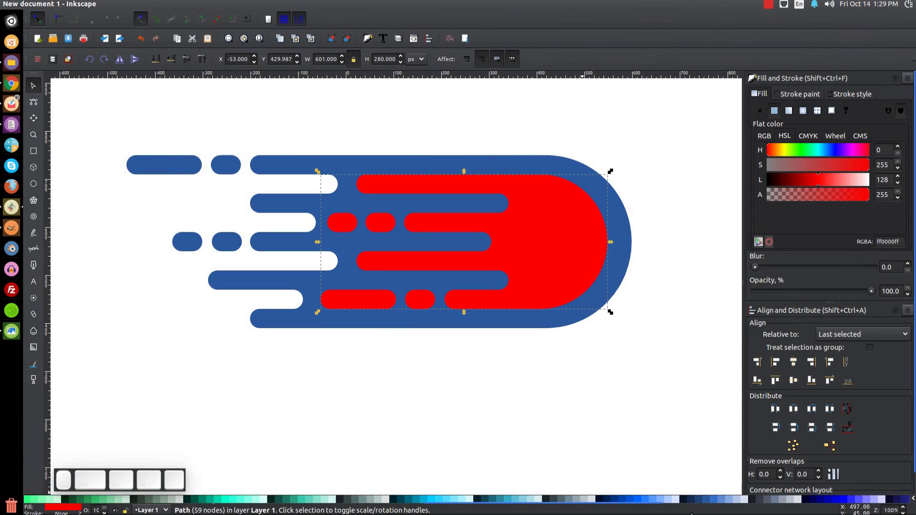
scroll(697, 510, left, 5)
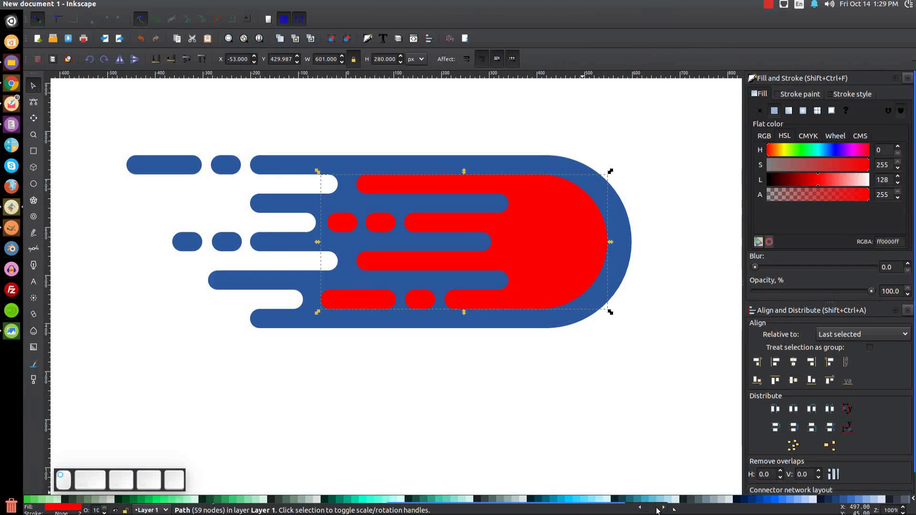
scroll(658, 509, left, 3)
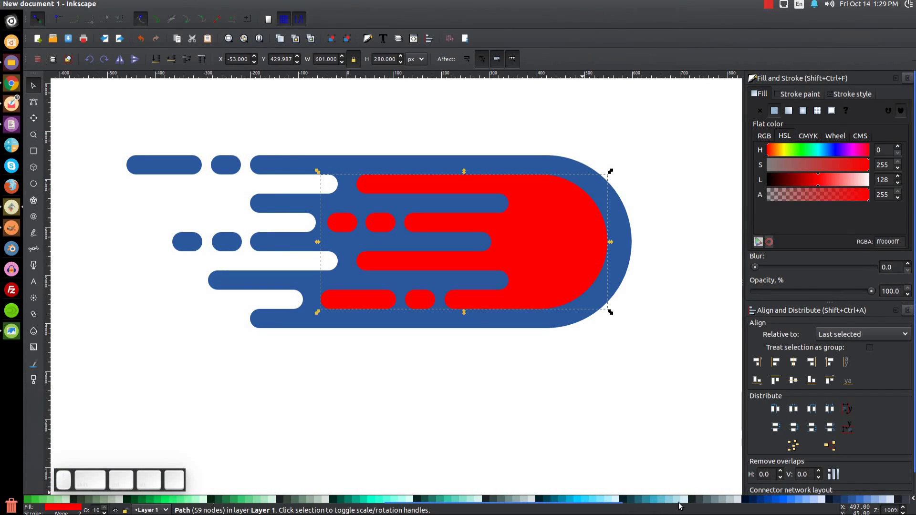
click(680, 501)
scroll(501, 377, up, 1)
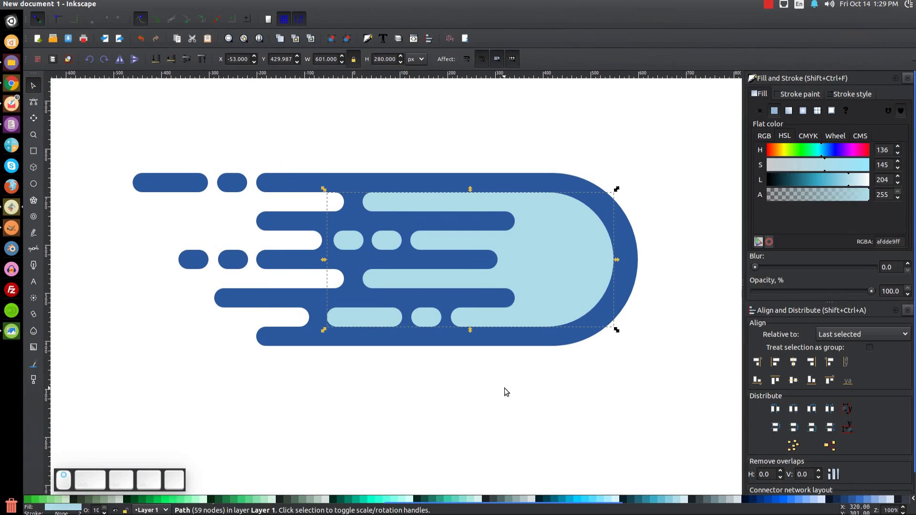
Group the two comet shapes, scale the group proportionally to about 313 px wide, and move it to about X 39 px, Y 550 px.
key(ctrl+a)
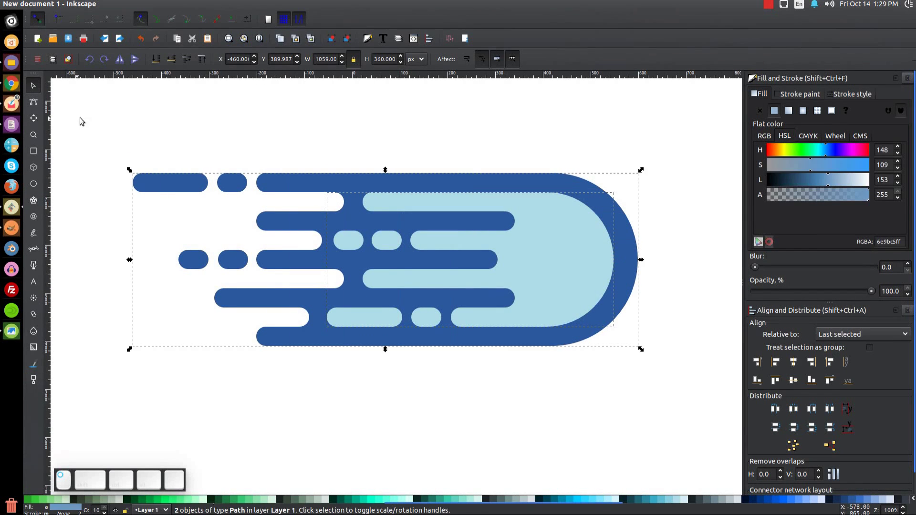
click(332, 38)
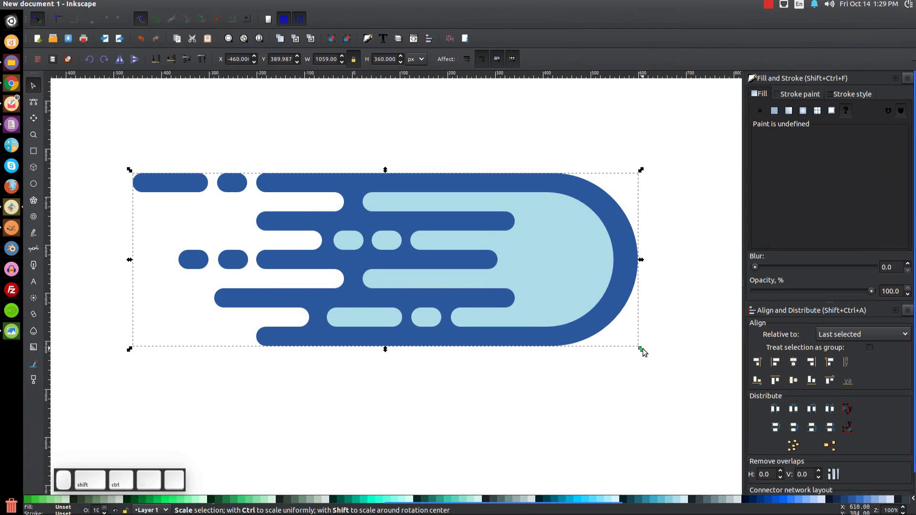
drag(641, 349, 465, 333)
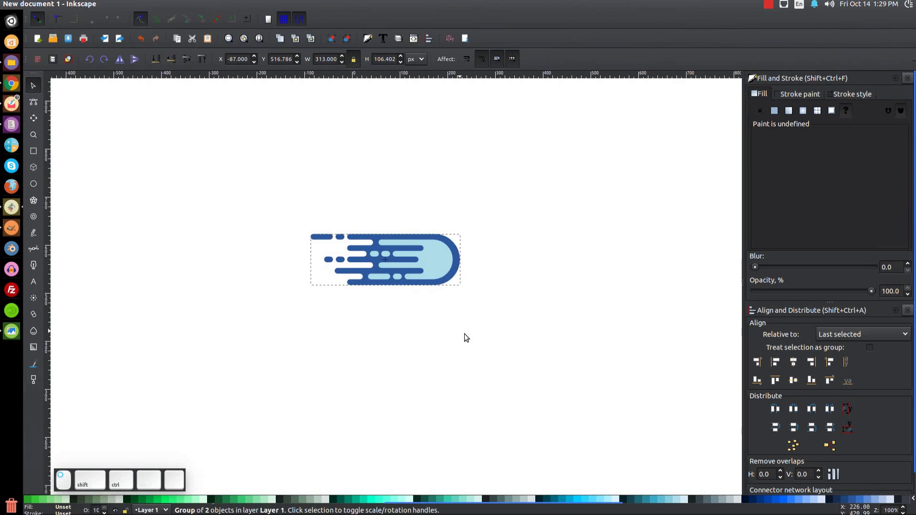
drag(420, 258, 480, 241)
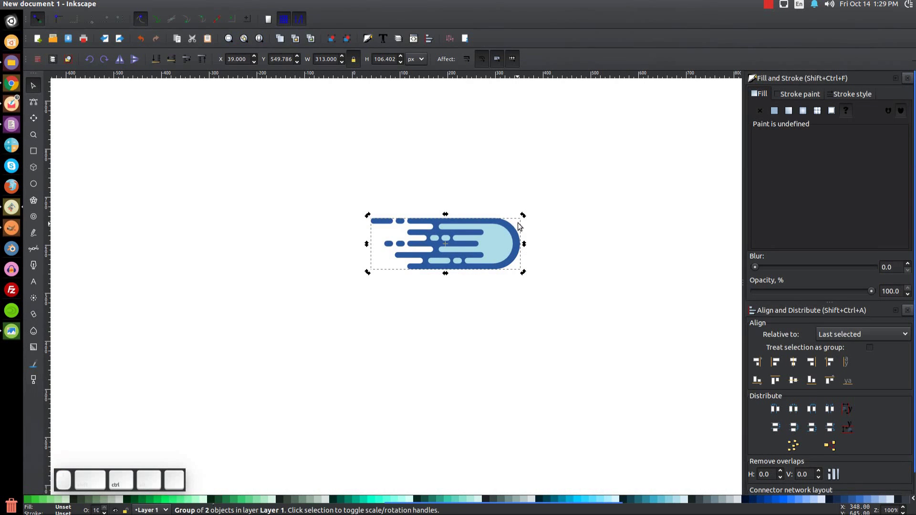
Rotate the comet group so its head points diagonally down to the right, and compare it with the reference image thumbnail.png.
drag(526, 223, 463, 275)
key(ctrl+z)
key(Escape)
key(alt+Tab)
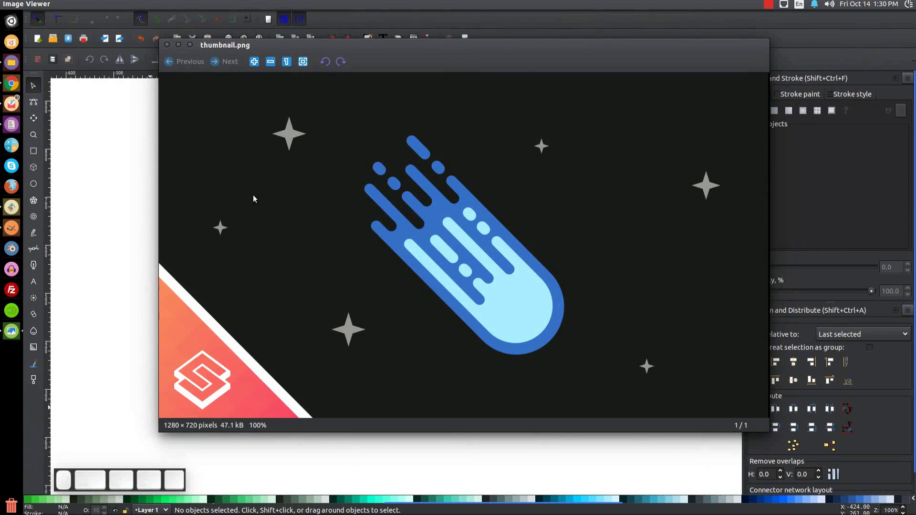
click(167, 44)
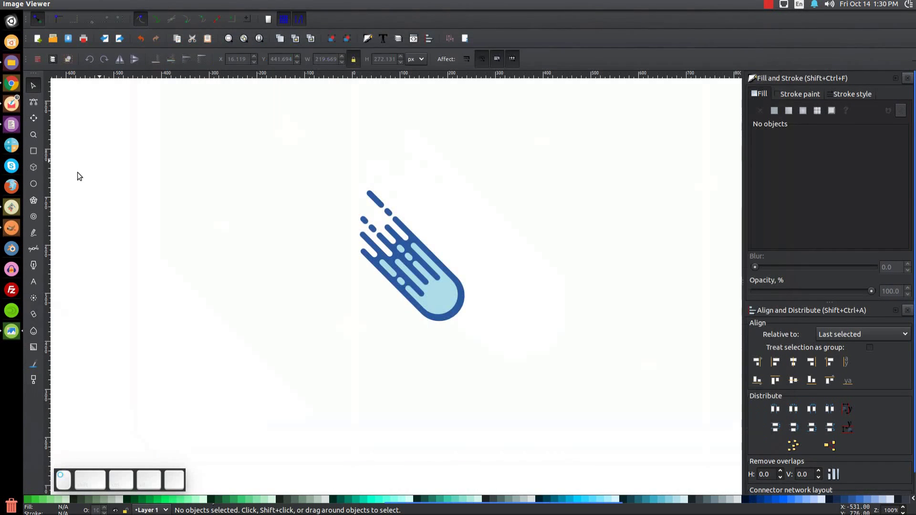
Draw a background rectangle about 1021 × 627 px over the comet and lower it to the bottom of the stack.
click(27, 151)
drag(177, 129, 667, 430)
click(33, 86)
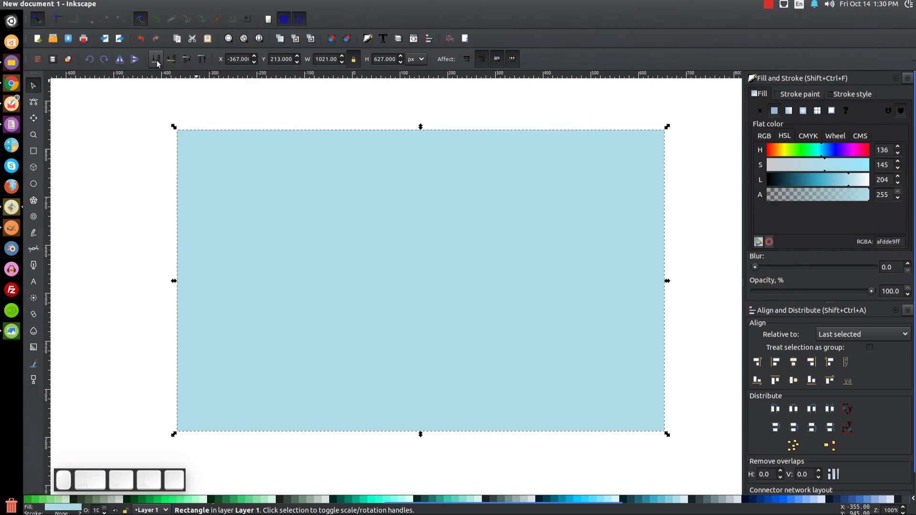
click(156, 61)
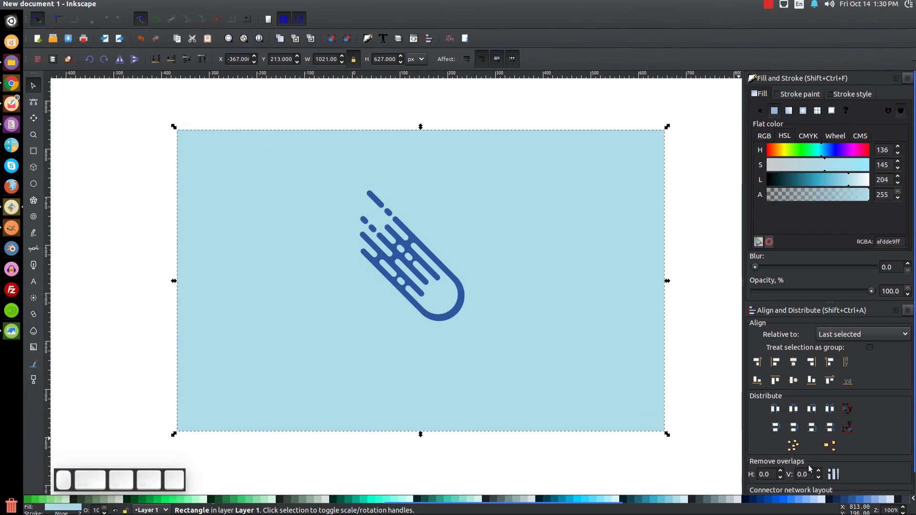
Fill the background rectangle with dark gray #1A1A1A and move it up to about Y 255 px, centring it around the comet.
scroll(798, 506, up, 5)
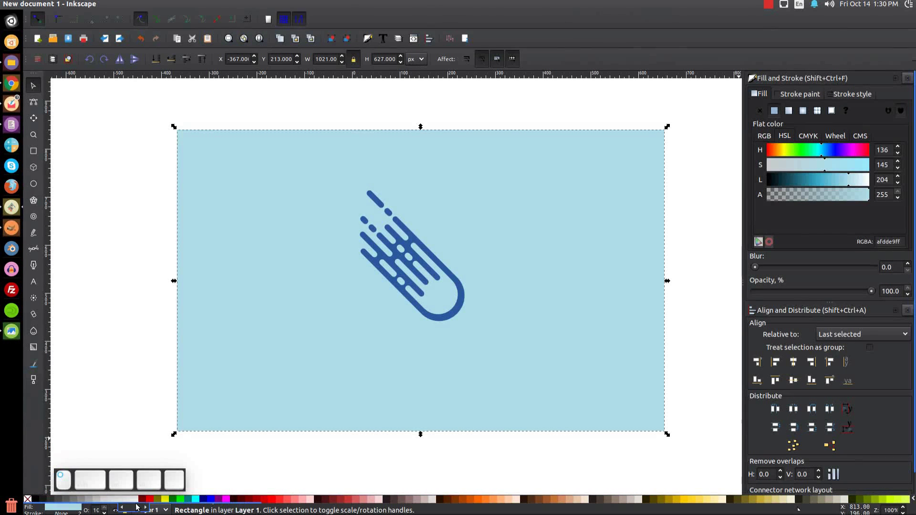
click(43, 499)
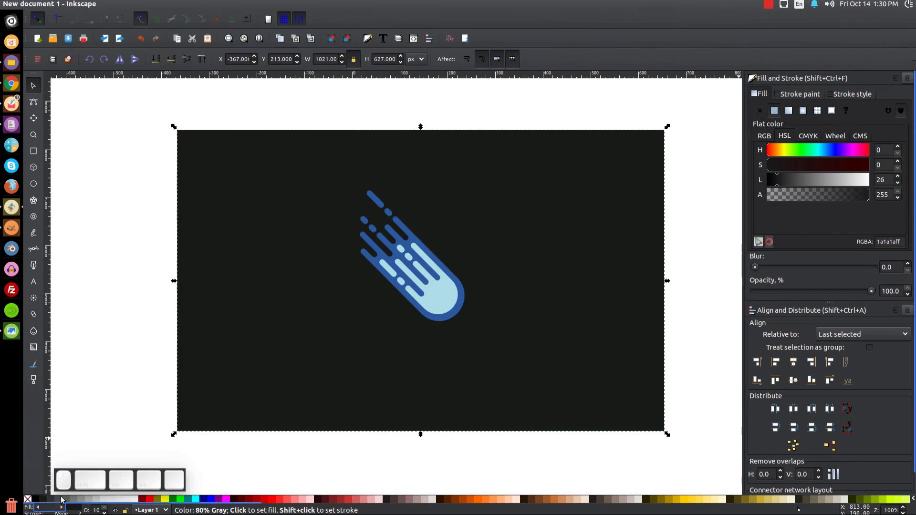
mouse_move(482, 378)
mouse_down()
mouse_move(493, 376)
mouse_move(482, 378)
mouse_up()
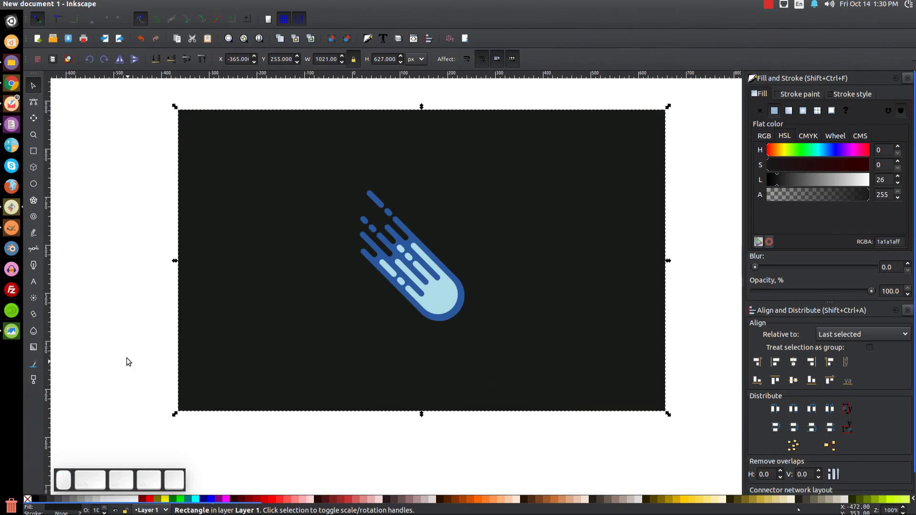
Draw a small upright four-pointed star beside the background rectangle and fill it with white.
click(34, 202)
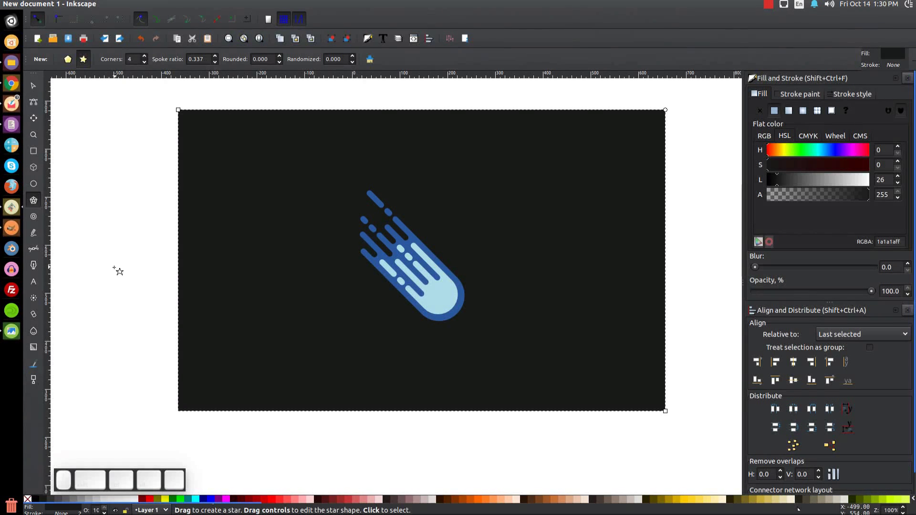
mouse_move(127, 195)
mouse_down()
mouse_move(143, 216)
mouse_move(143, 195)
mouse_up()
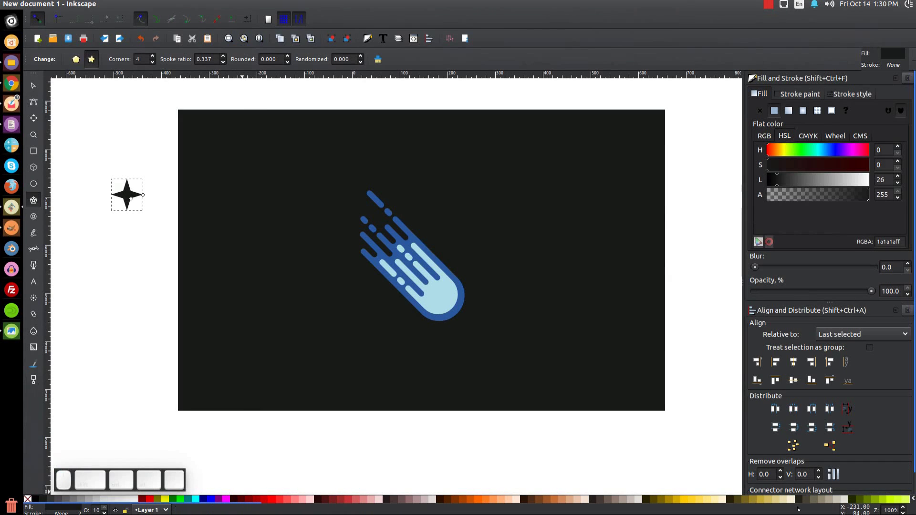
click(136, 502)
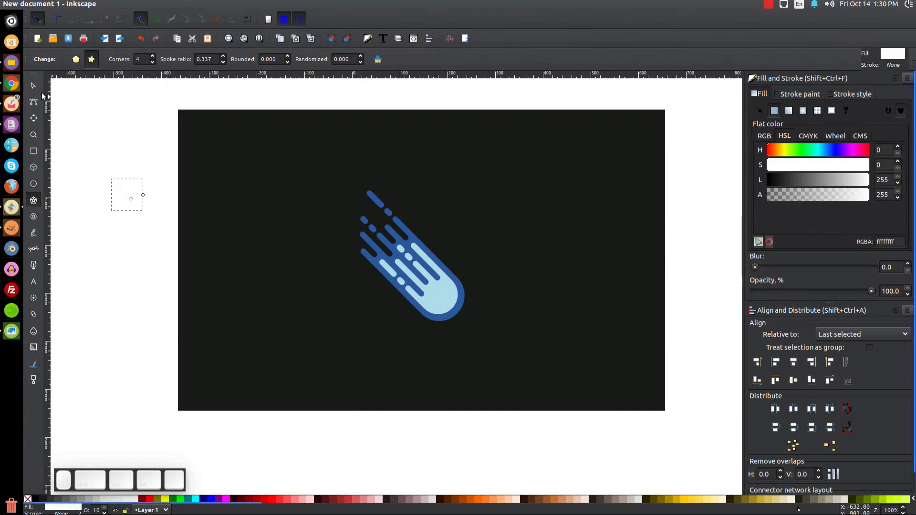
Move the white star onto the dark background and spread duplicates around the comet for five stars, with a tiny one below it.
key(s)
drag(129, 206, 536, 208)
key(ctrl+d)
key(ctrl+d)
key(ctrl+d)
drag(536, 208, 427, 386)
key(ctrl+d)
Scale the lower-right star to about 36 px wide and the upper-right star to about 34 px wide.
click(596, 352)
drag(612, 375, 609, 377)
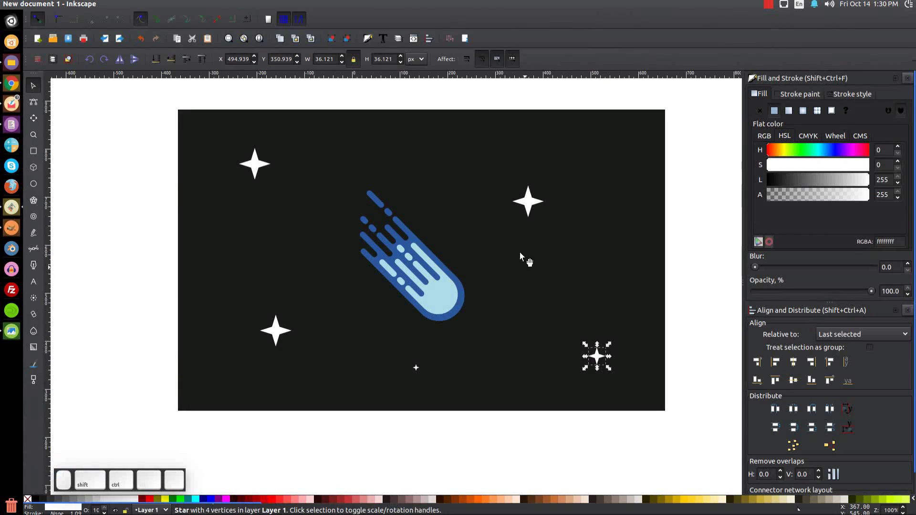
click(534, 206)
drag(550, 222, 542, 219)
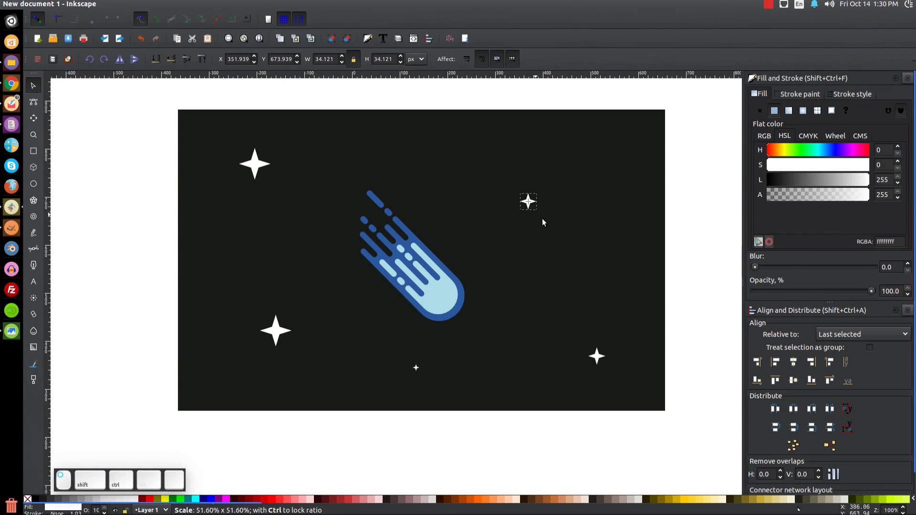
Scale the lower-left star to about 44 px wide and the upper-left star to about 28 px wide.
click(277, 338)
drag(295, 352, 290, 346)
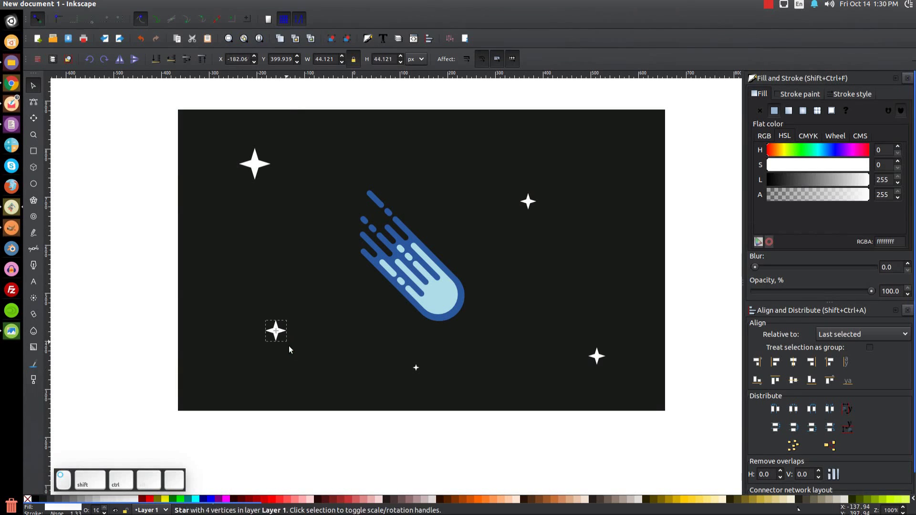
click(258, 166)
mouse_move(272, 184)
mouse_down()
mouse_move(276, 172)
mouse_move(248, 208)
mouse_move(261, 171)
mouse_move(278, 203)
mouse_move(261, 177)
mouse_up()
scroll(517, 382, down, 1)
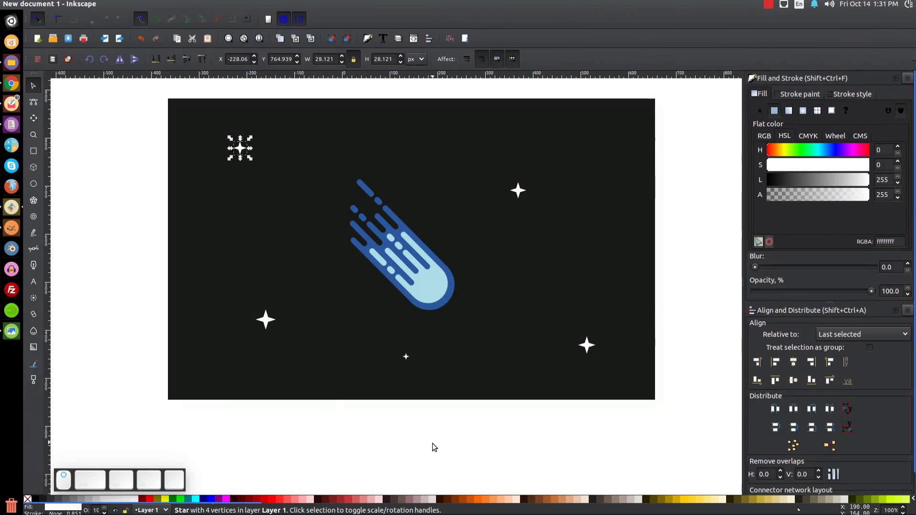
click(450, 425)
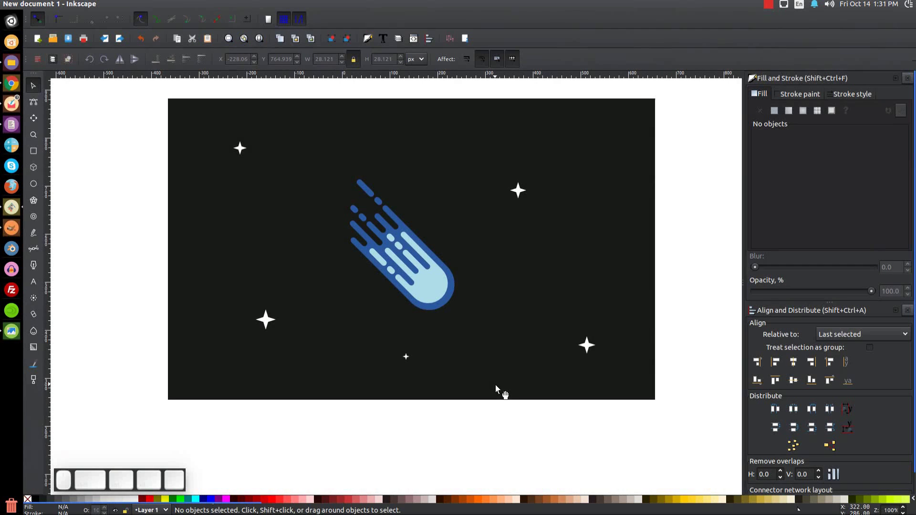
click(768, 5)
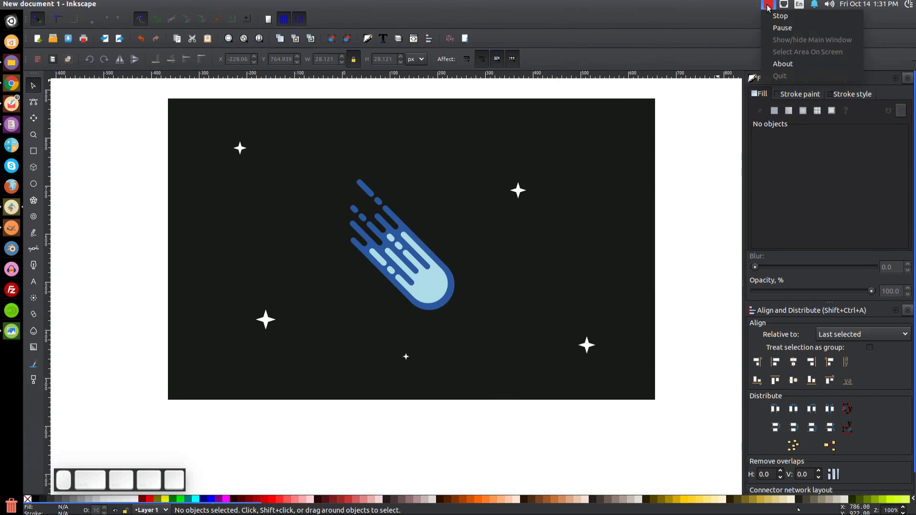
click(780, 16)
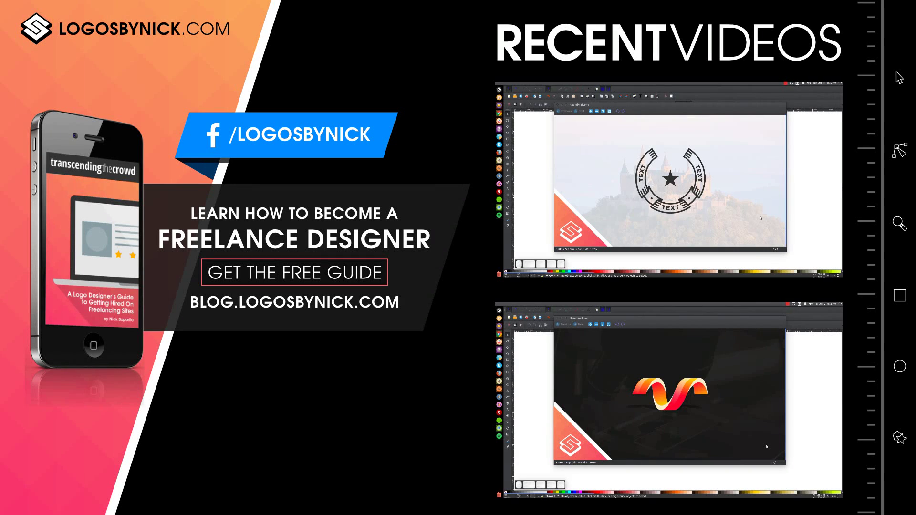